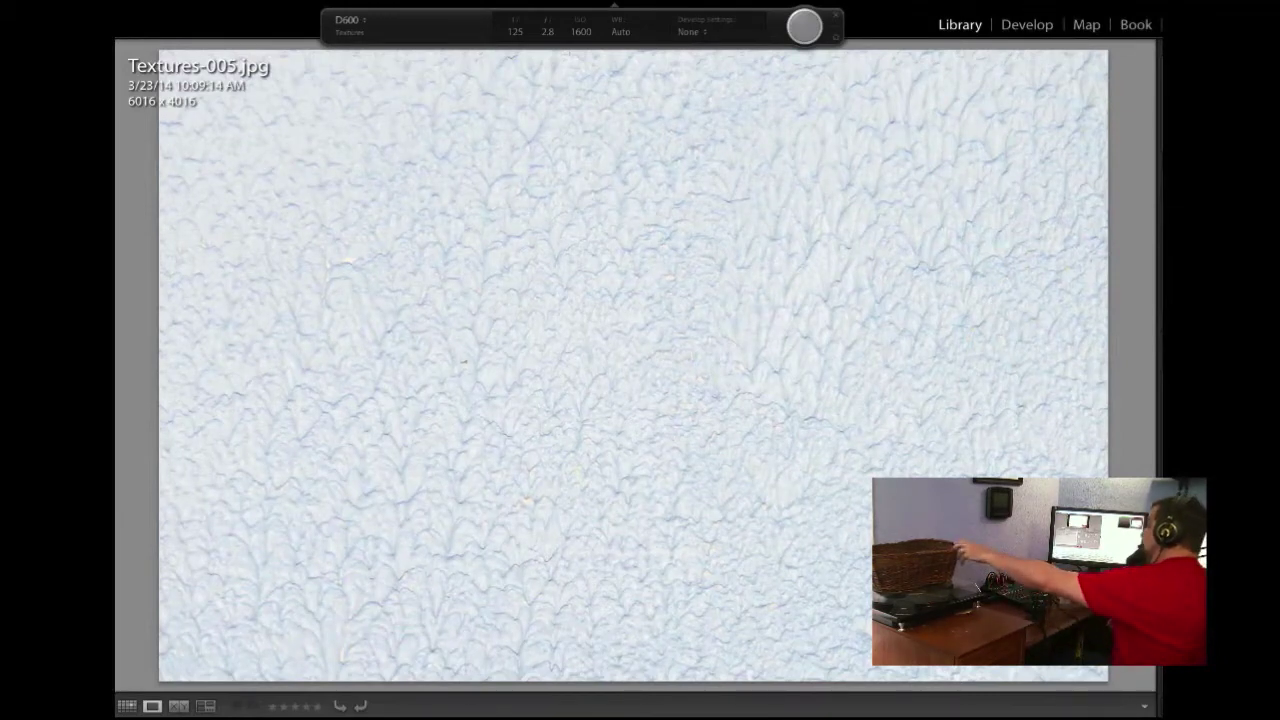
Step through the captured texture shots to the last towel photo, Textures-010.jpg, and toggle the tethered capture controls.
key("Right")
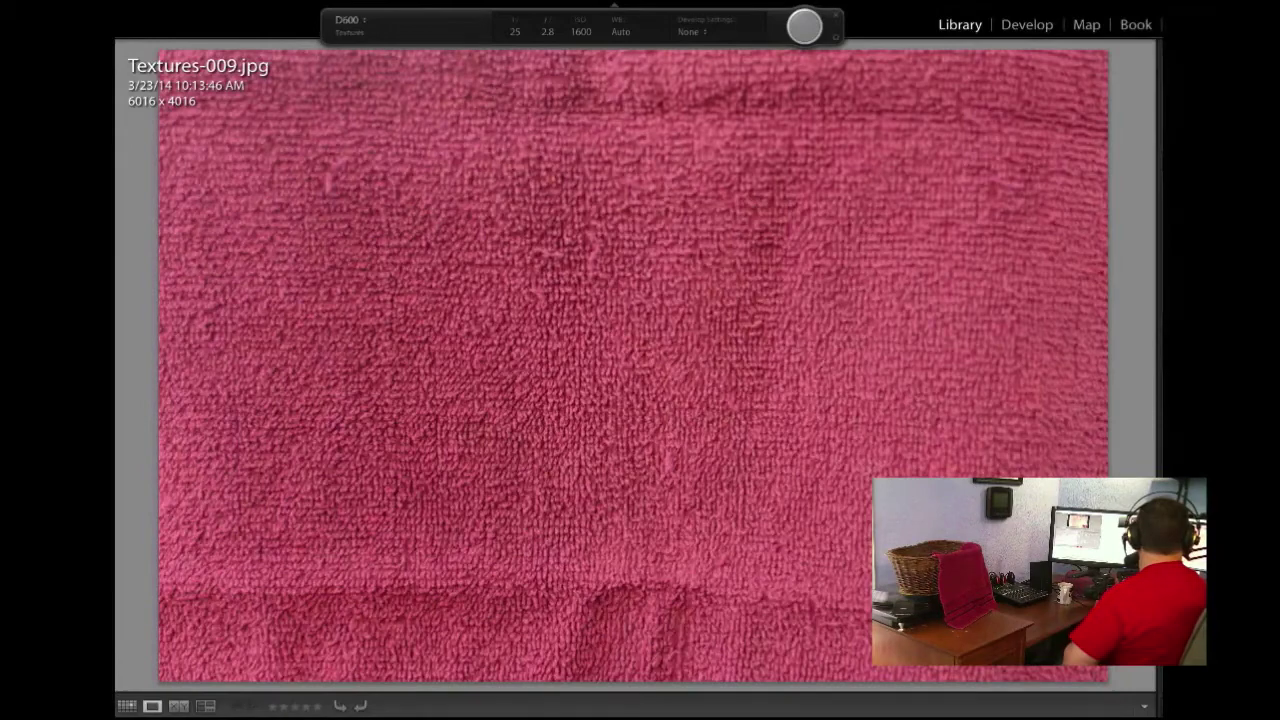
key("Right")
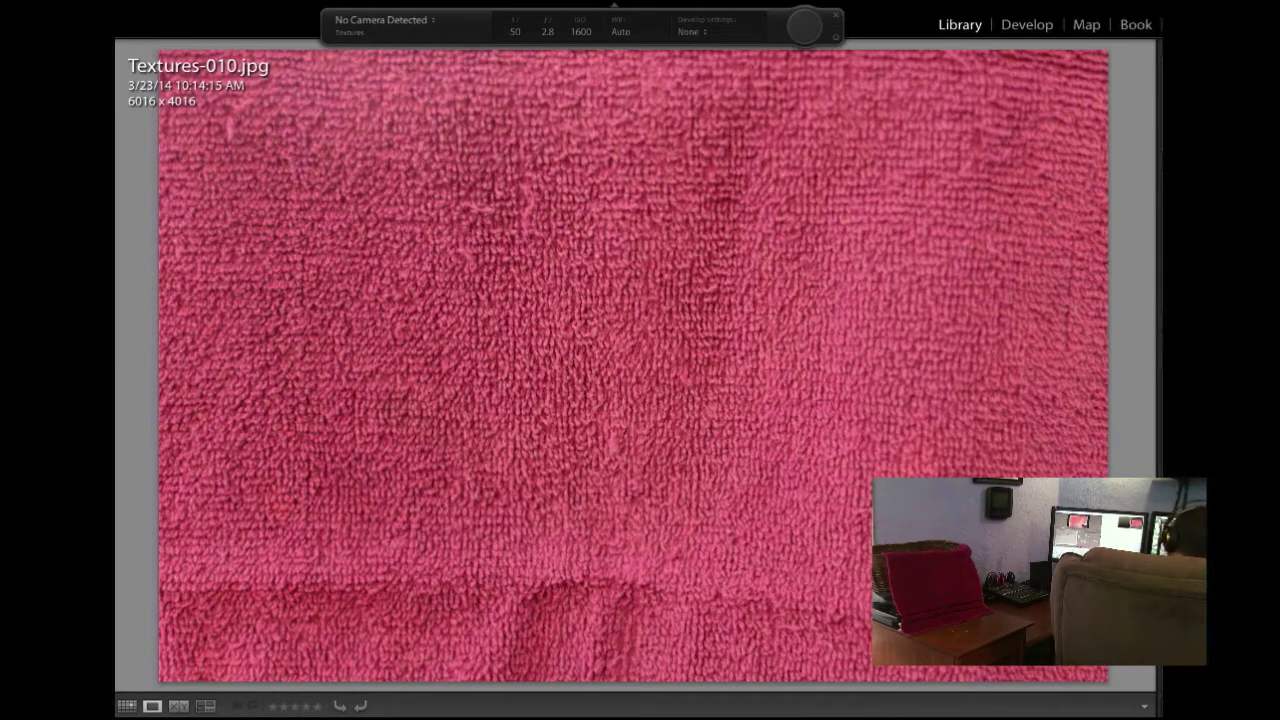
key("ctrl+t")
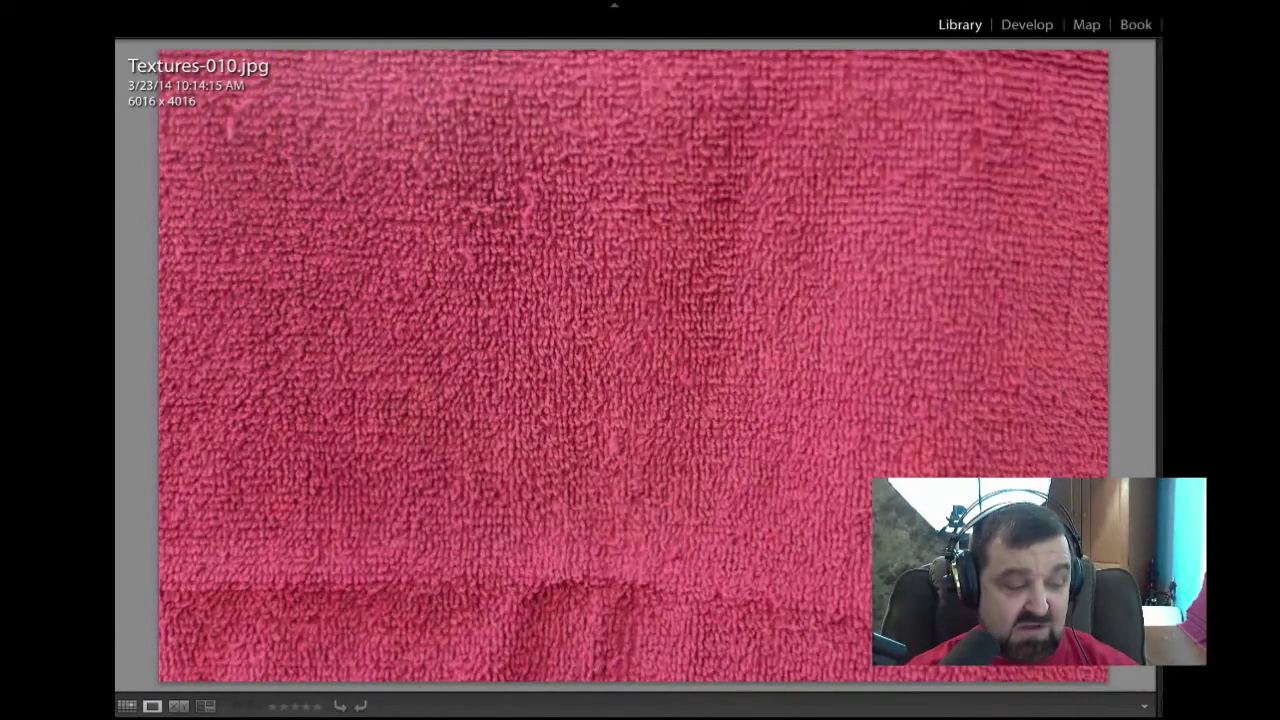
key("ctrl+t")
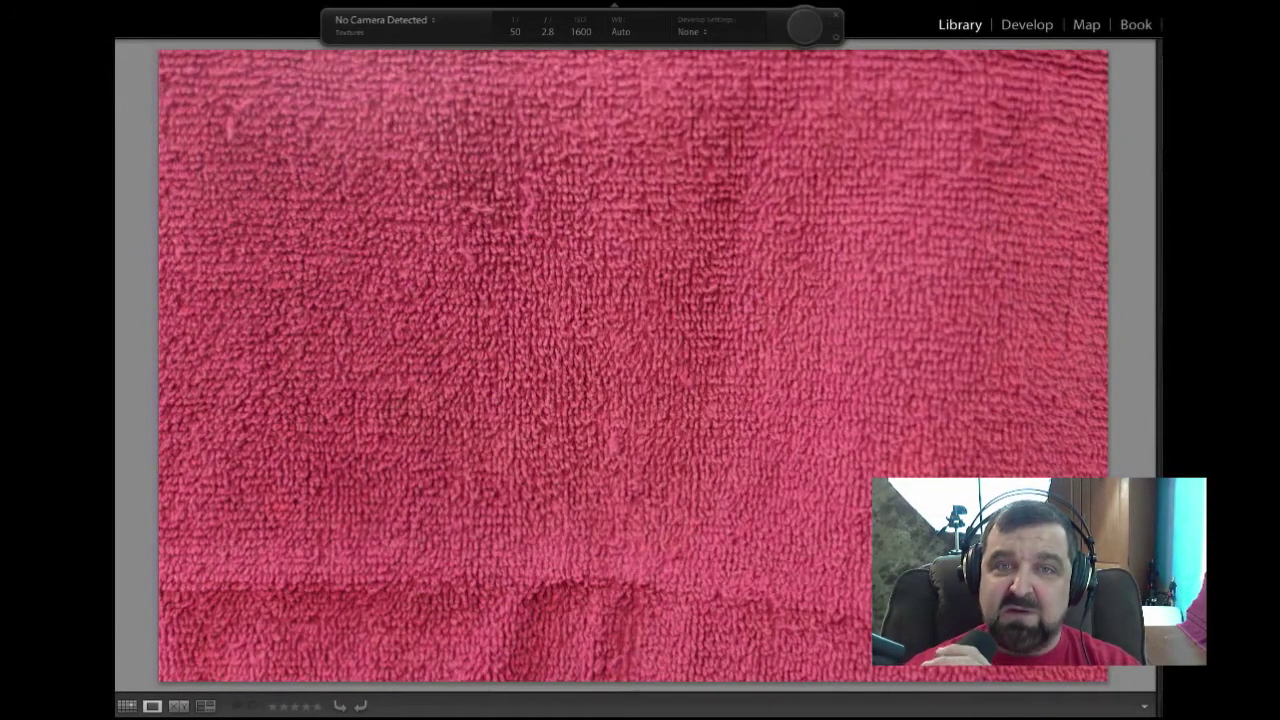
Crop the towel photos Textures-010.jpg and Textures-009.jpg to the evenly textured fabric, about 2860 and 2710 pixels high.
key("d")
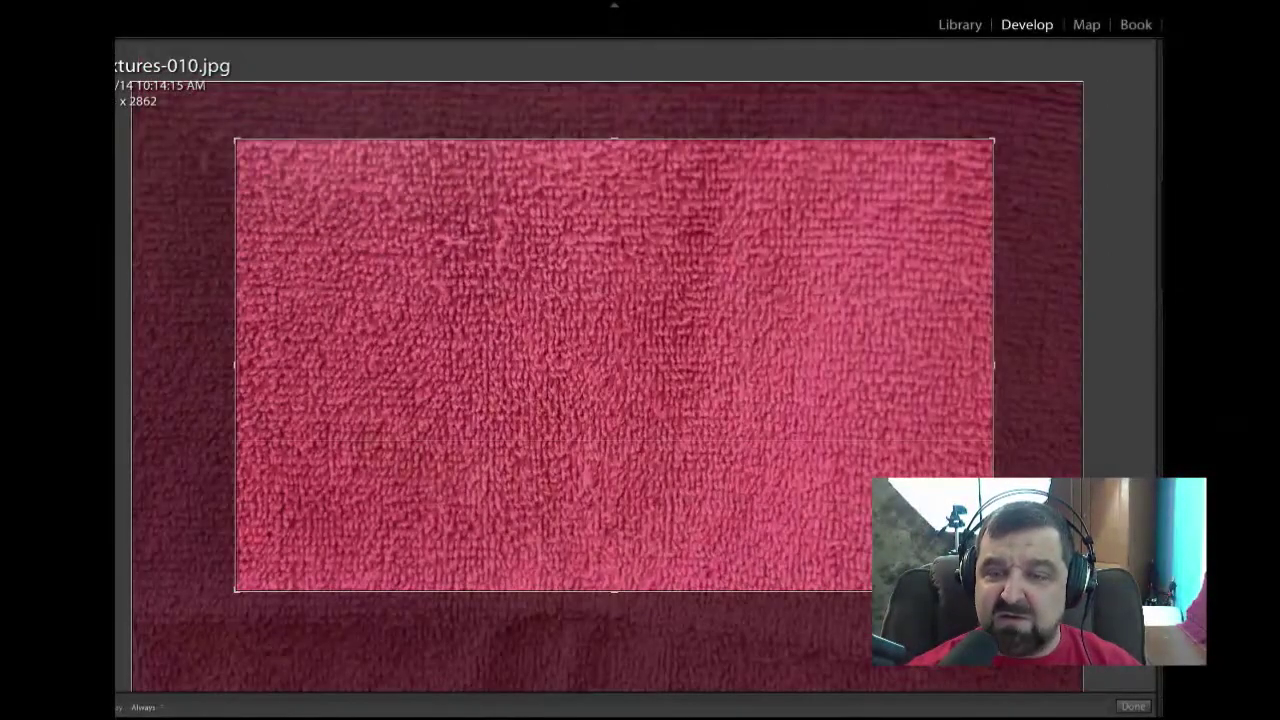
key("Return")
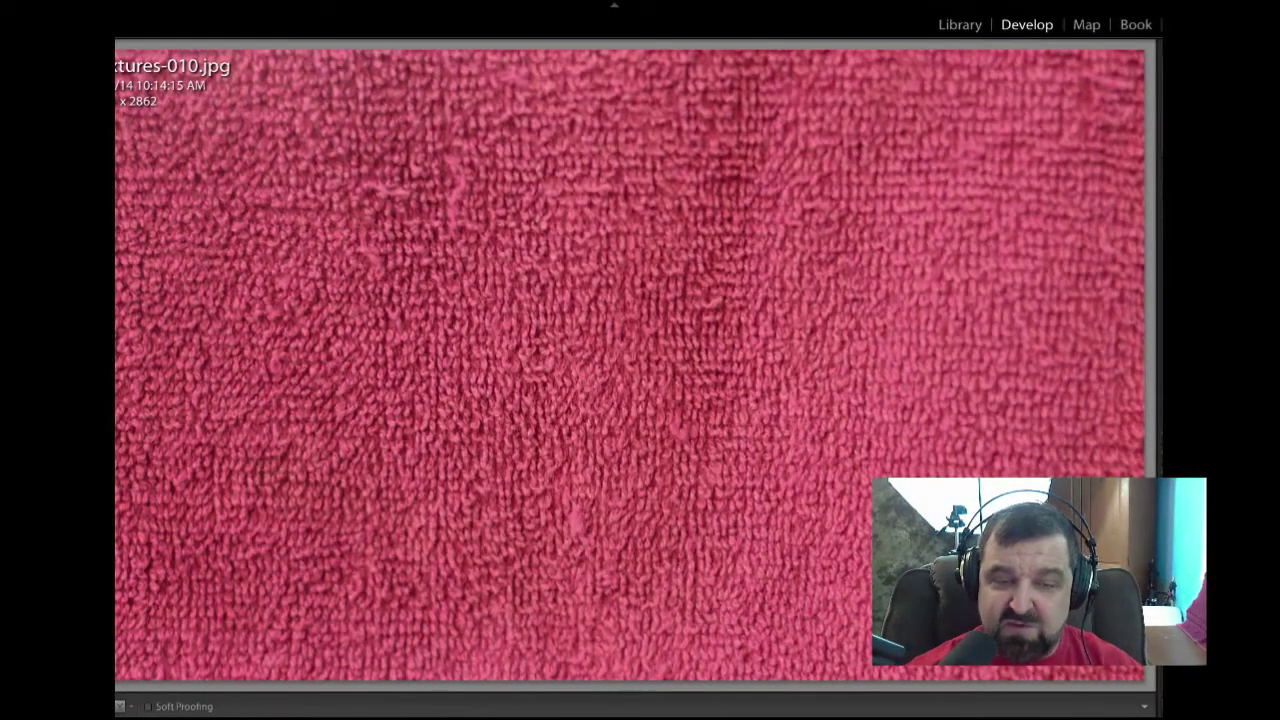
key("Left")
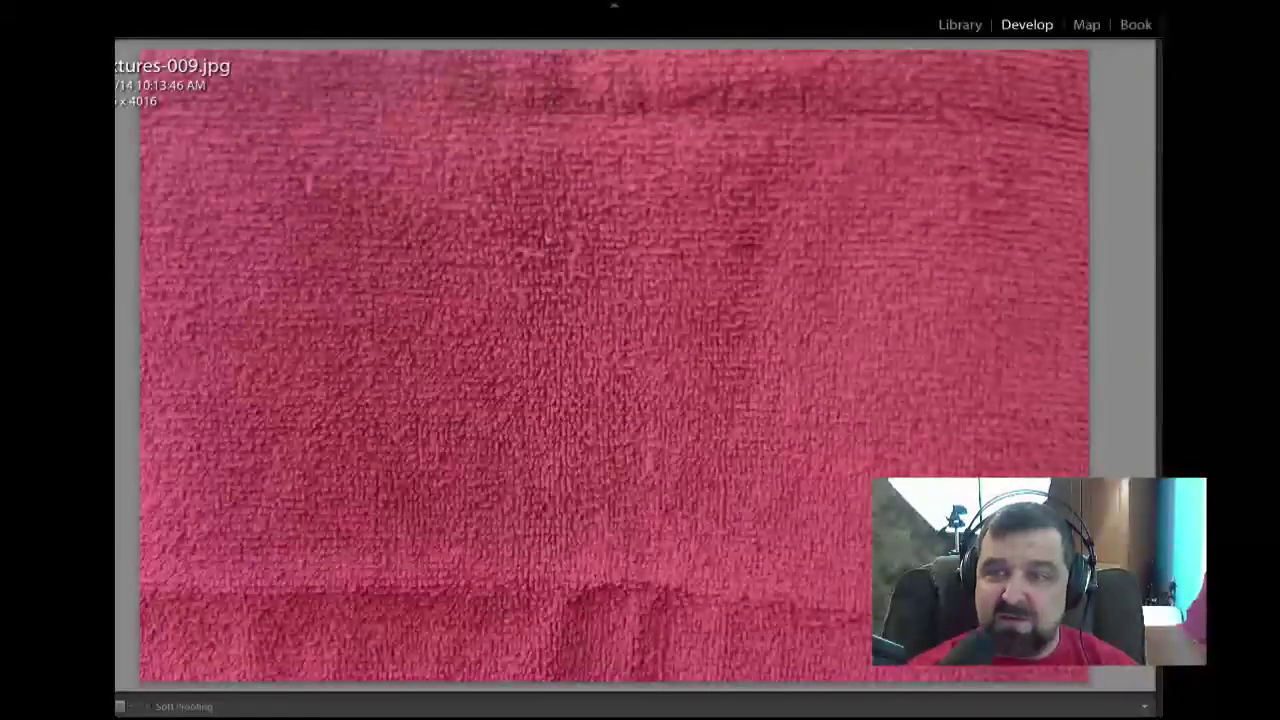
key("r")
mouse_move(280, 135)
left_mouse_down()
mouse_move(504, 372)
mouse_move(996, 469)
mouse_move(1045, 558)
left_mouse_up()
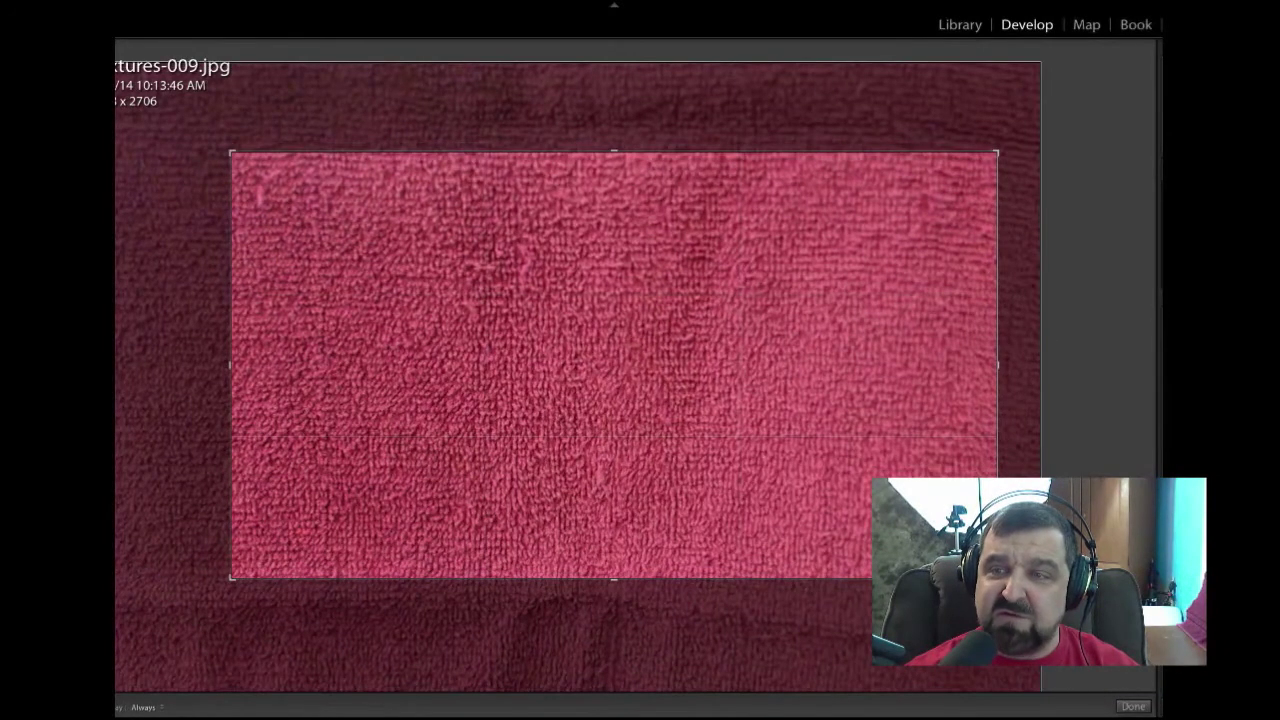
key("Return")
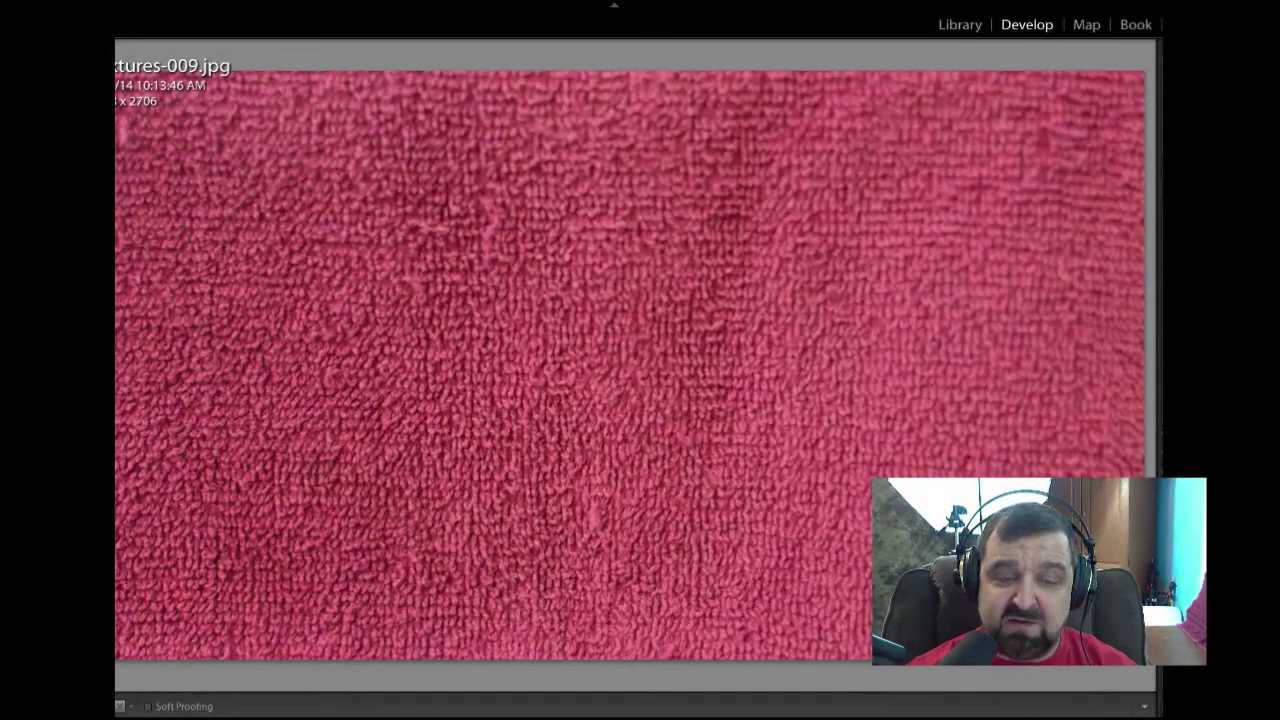
Crop the basket photos Textures-008.jpg and Textures-007.jpg to the wicker weave only, about 2510 and 1520 pixels high.
key("Left")
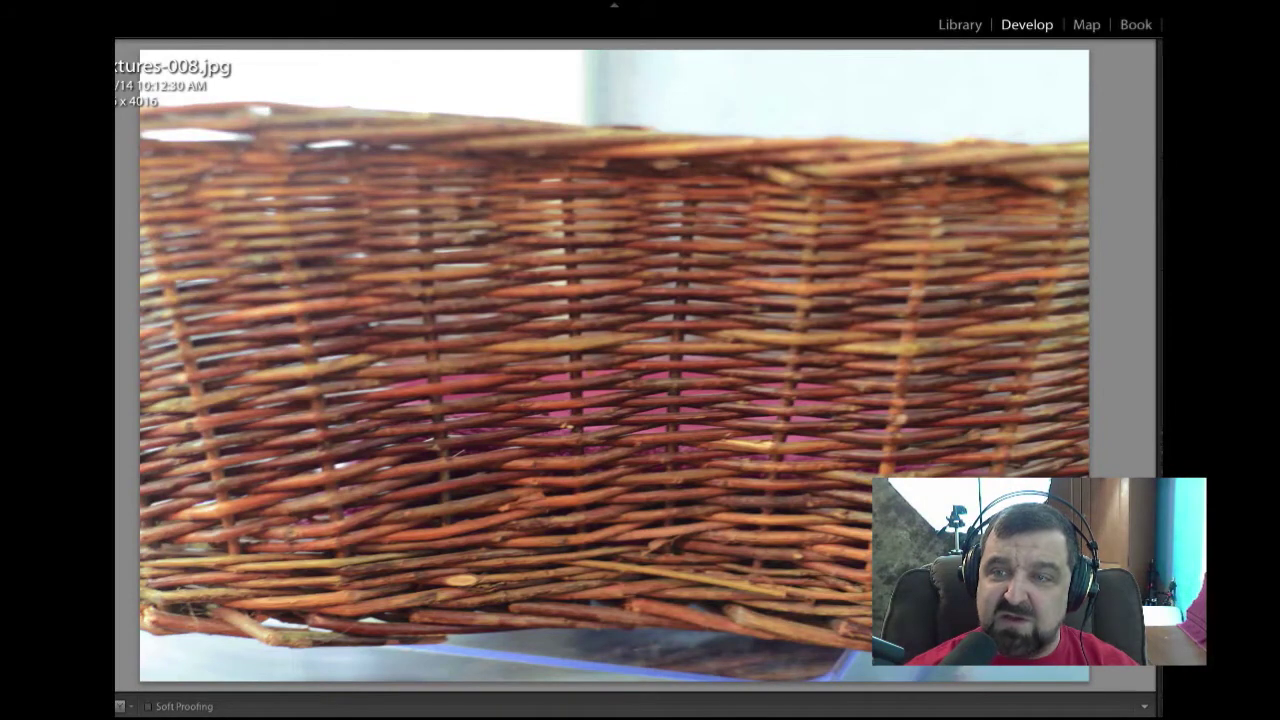
key("r")
left_click_drag(342, 170, 1007, 599)
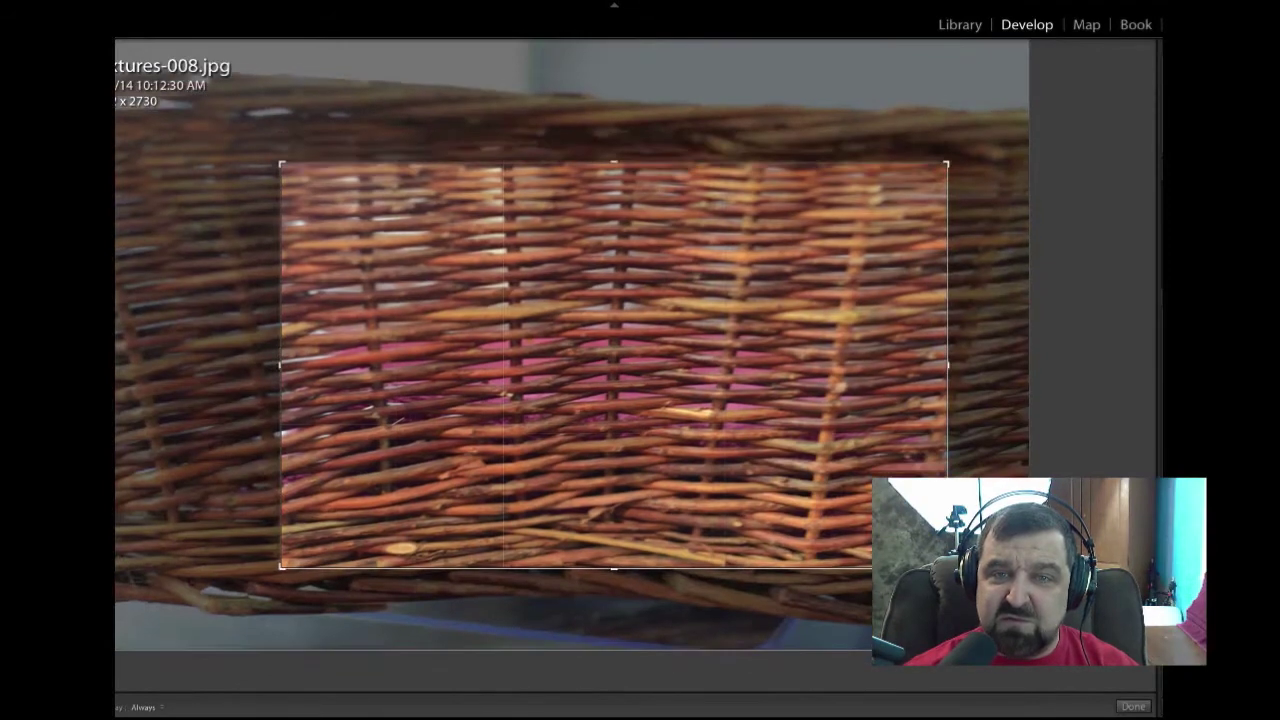
key("Return")
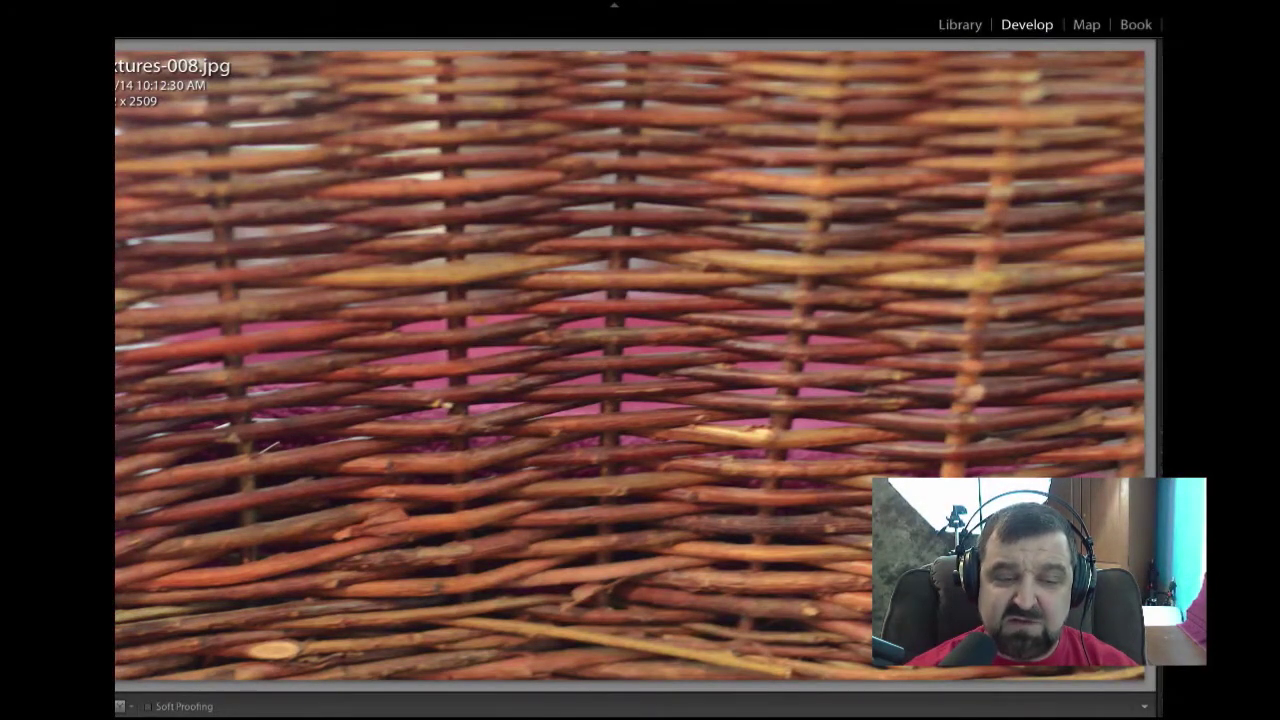
key("Left")
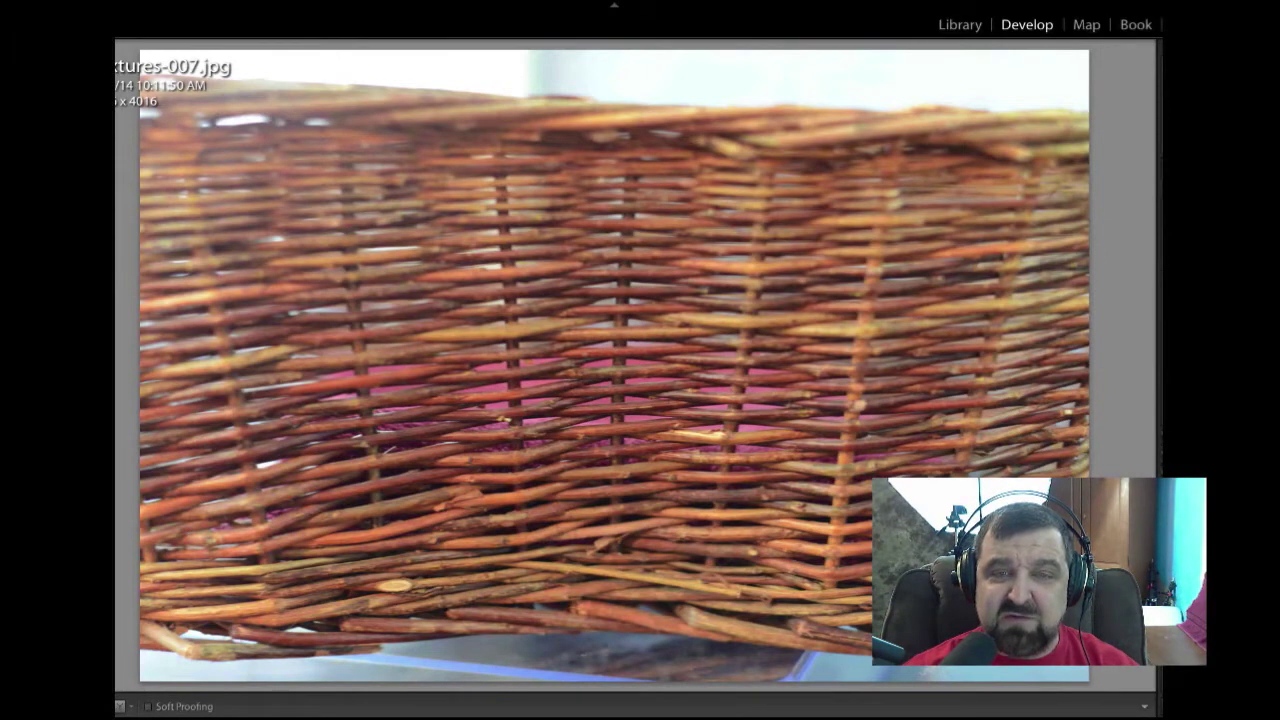
key("r")
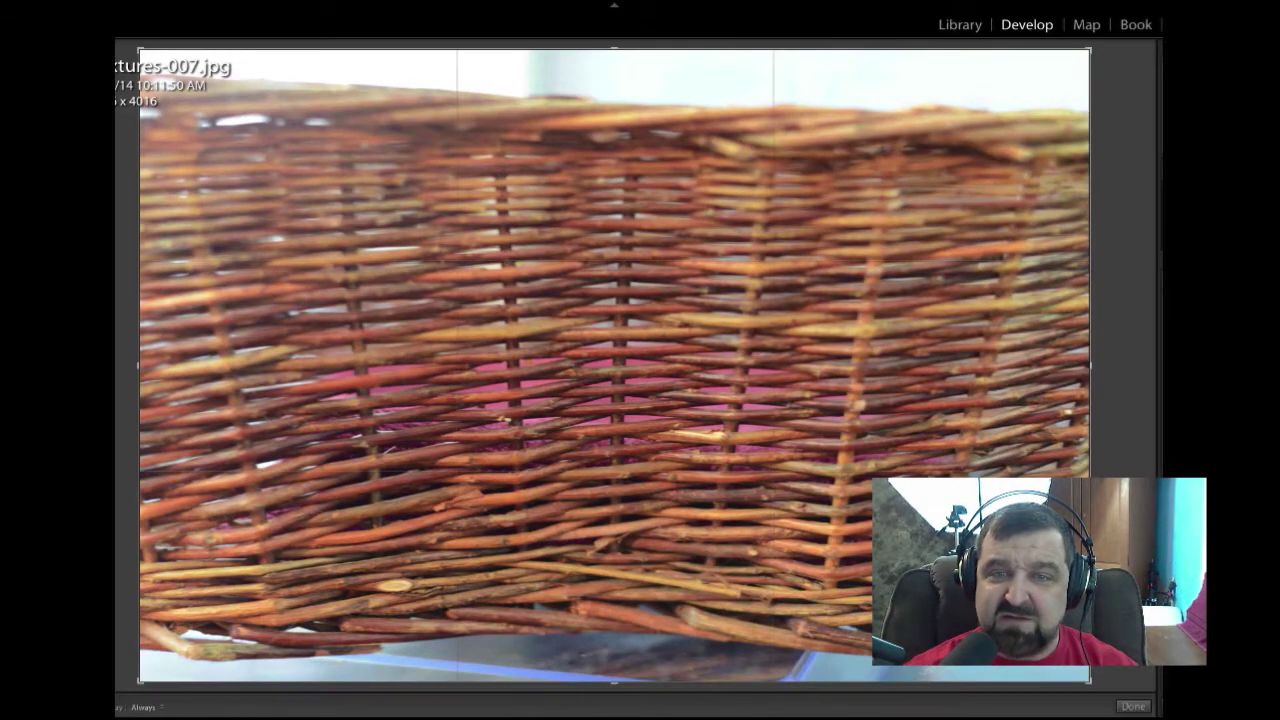
mouse_move(477, 210)
left_mouse_down()
mouse_move(764, 422)
mouse_move(836, 460)
mouse_move(834, 446)
left_mouse_up()
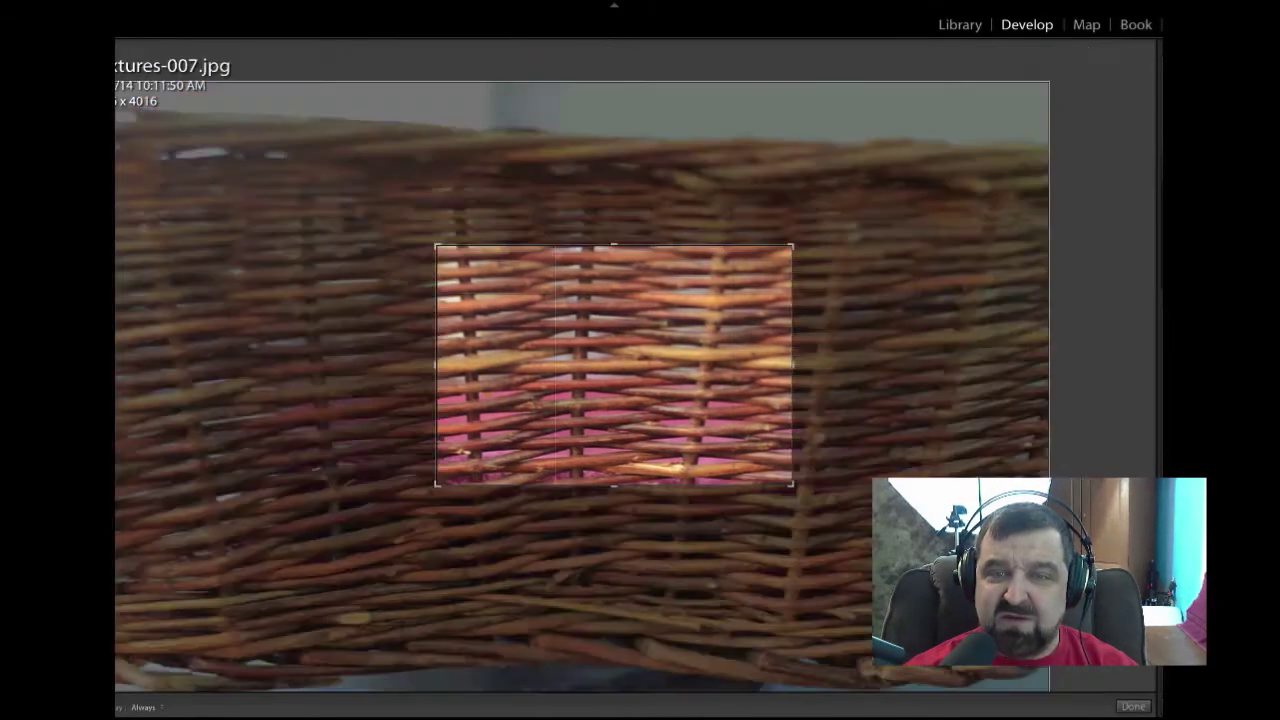
key("Return")
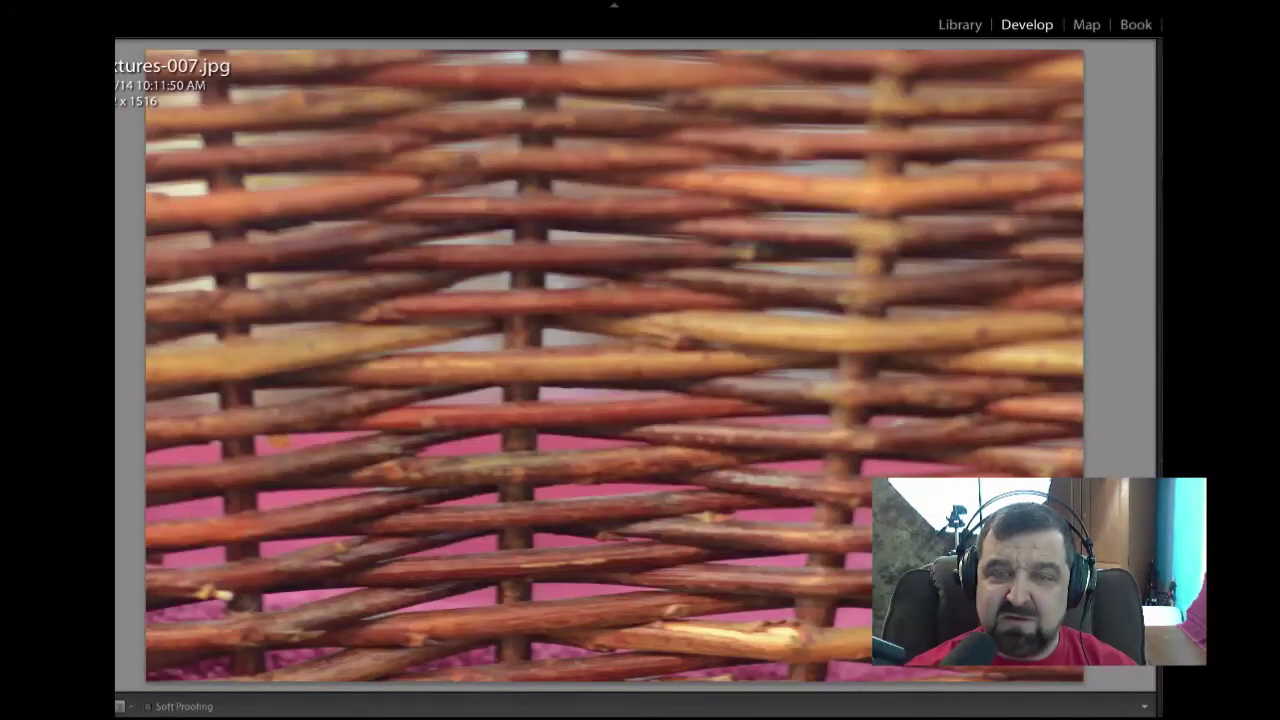
Remove the photo of the whole basket, Textures-006.jpg.
key("Left")
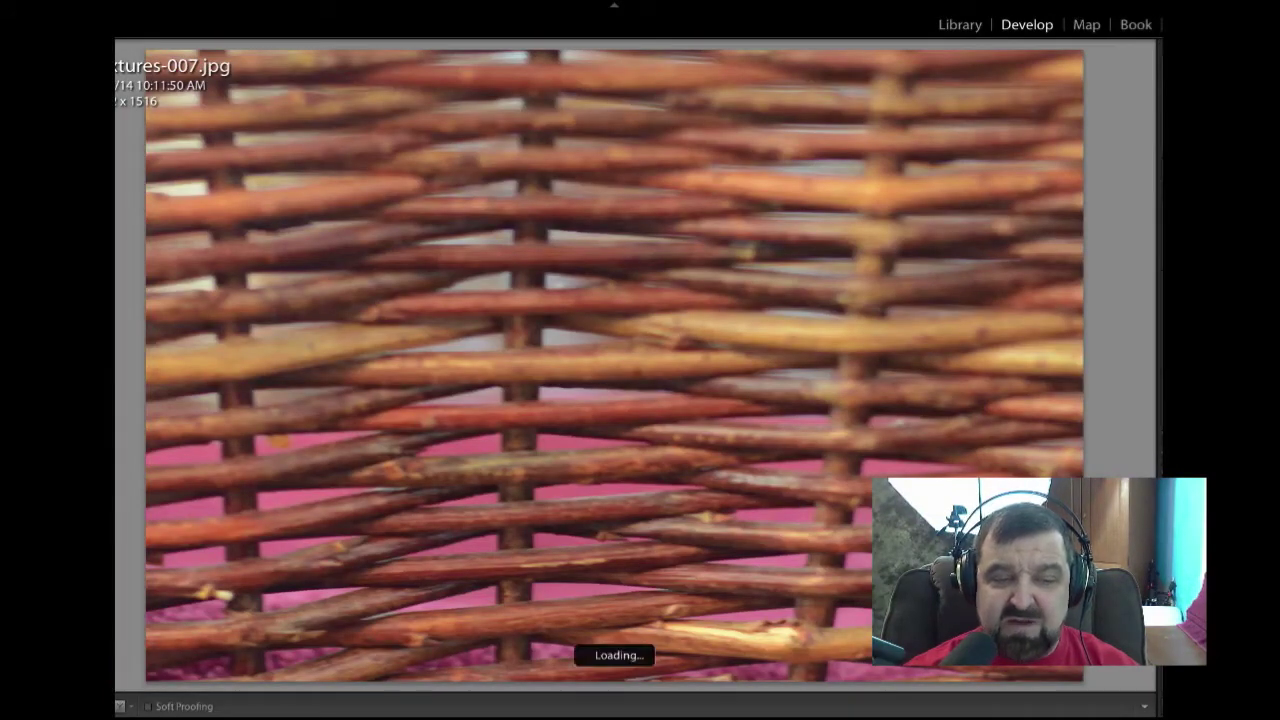
right_click(556, 327)
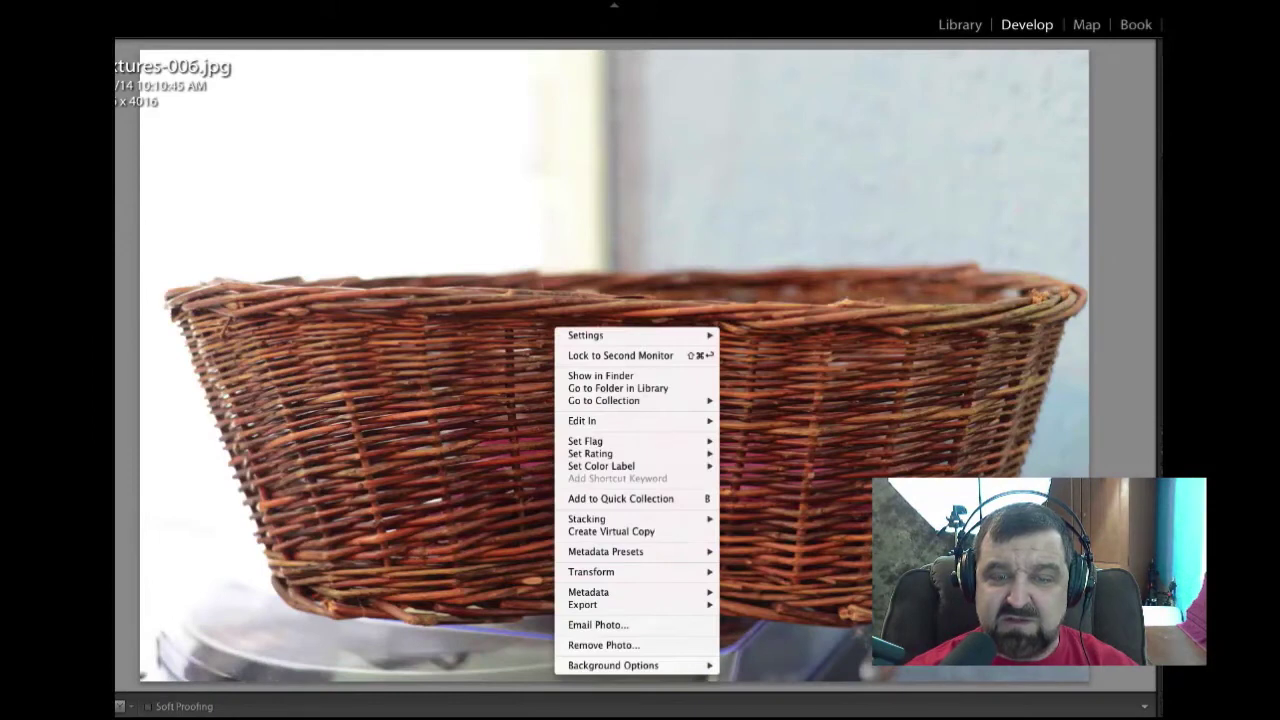
left_click(600, 645)
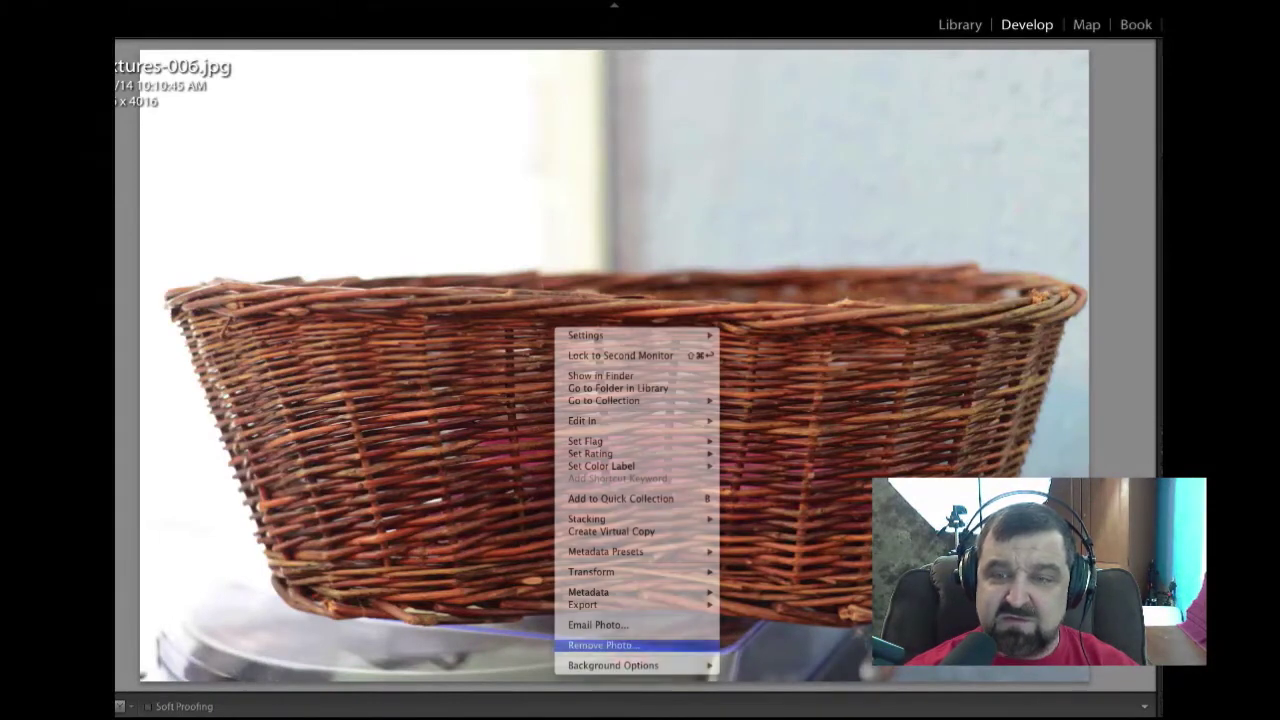
key("Return")
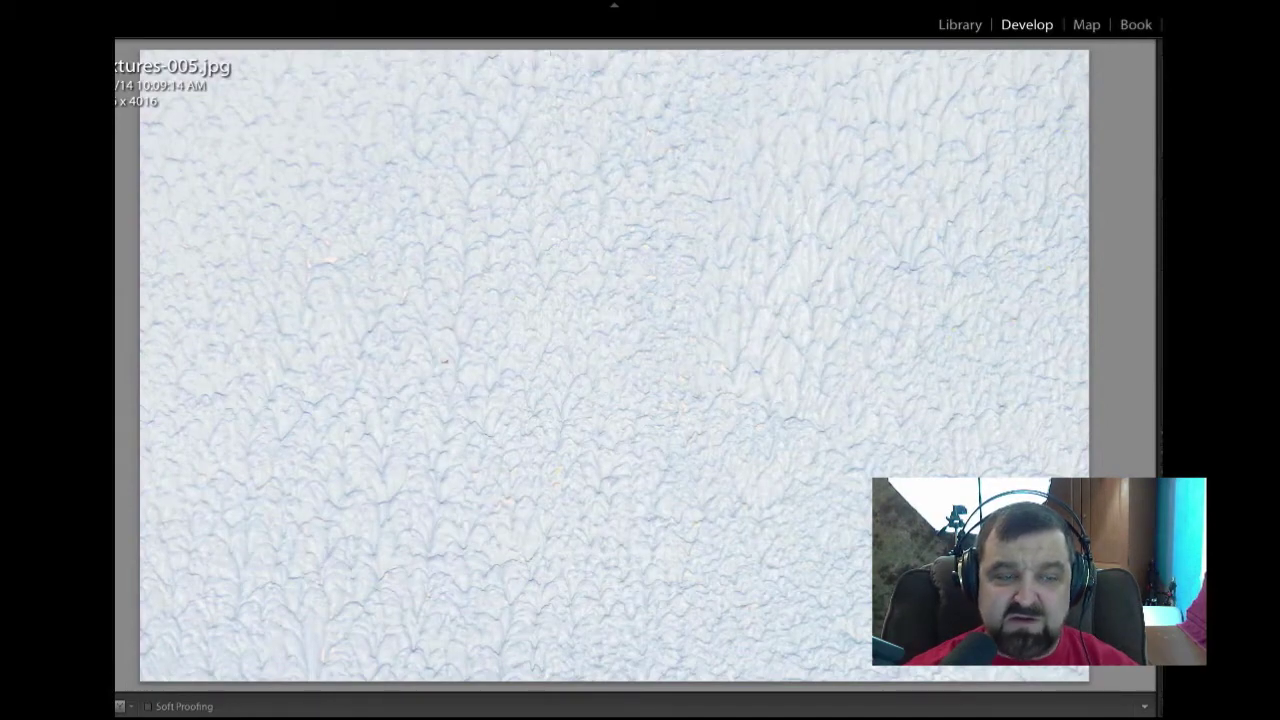
Display all remaining texture photos in the Library grid with smaller thumbnails, five per row.
key("Left")
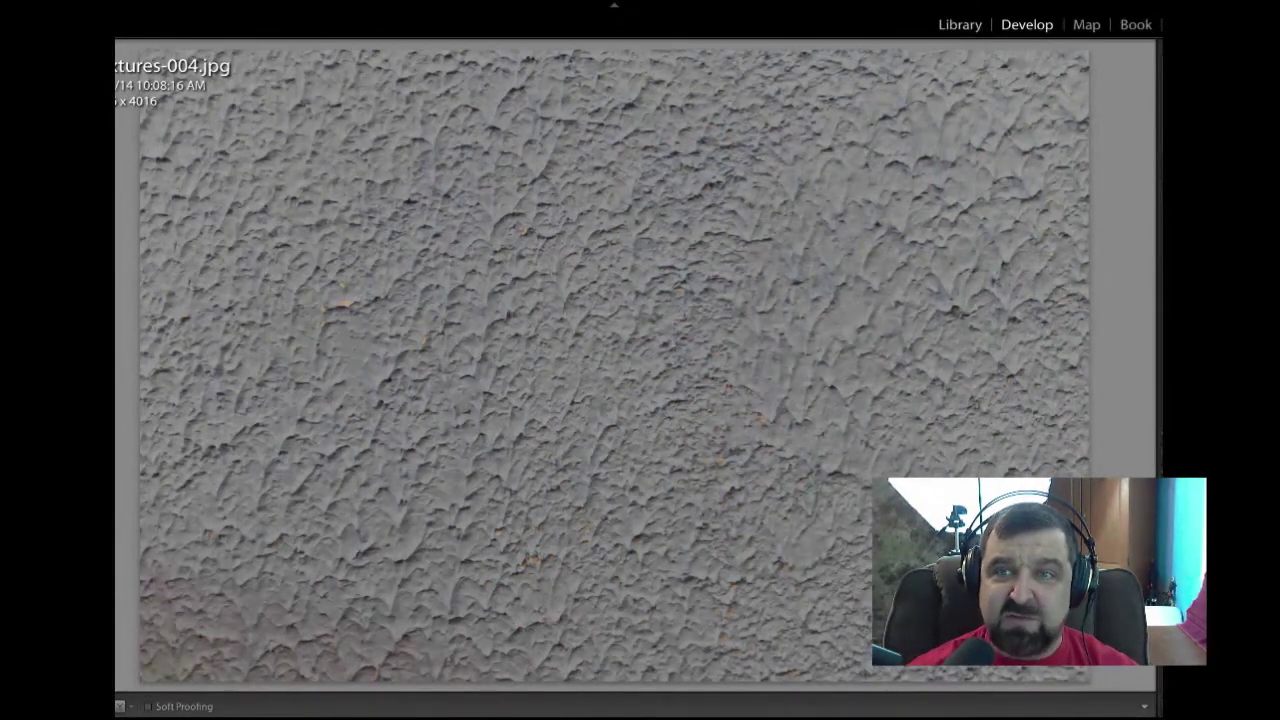
key("e")
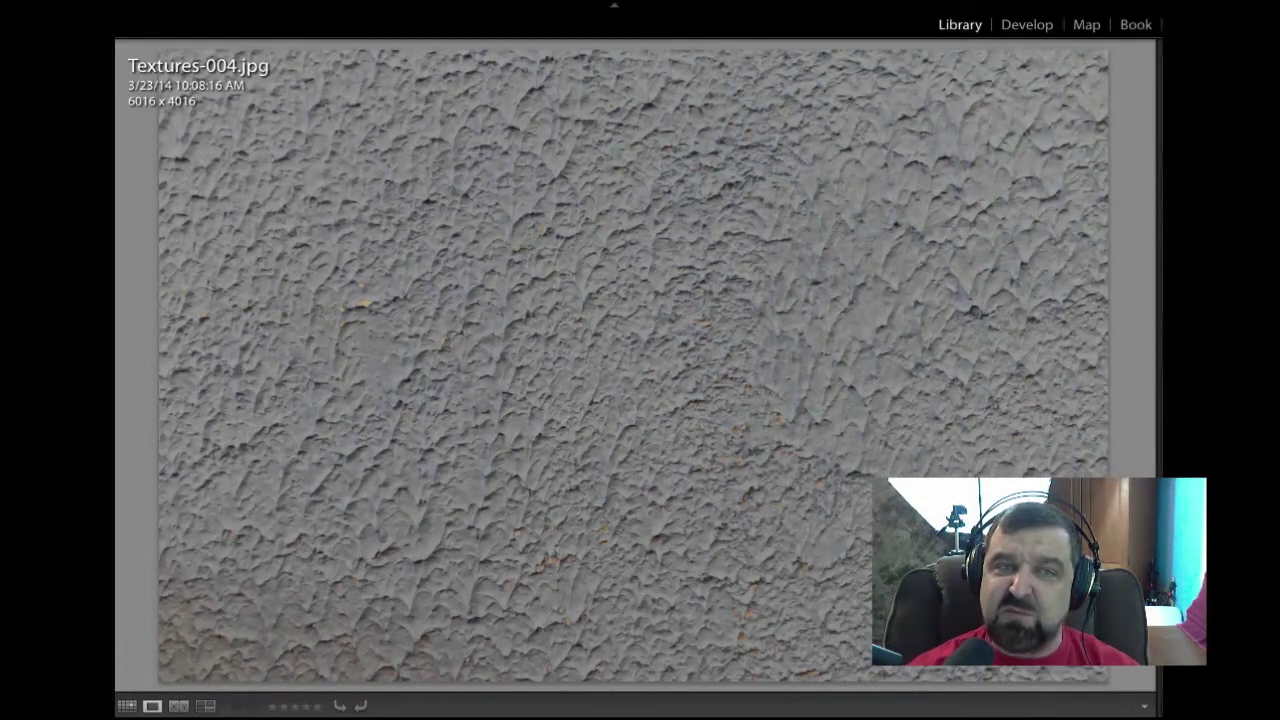
key("g")
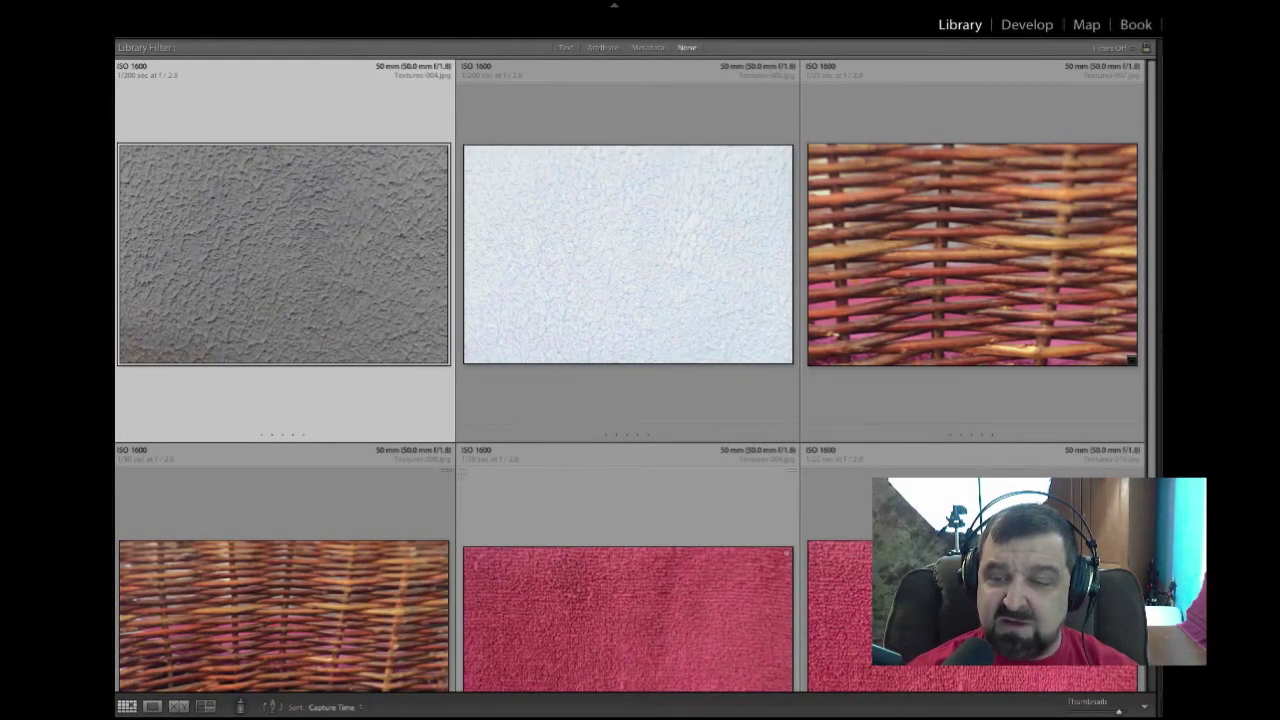
key("minus")
key("minus")
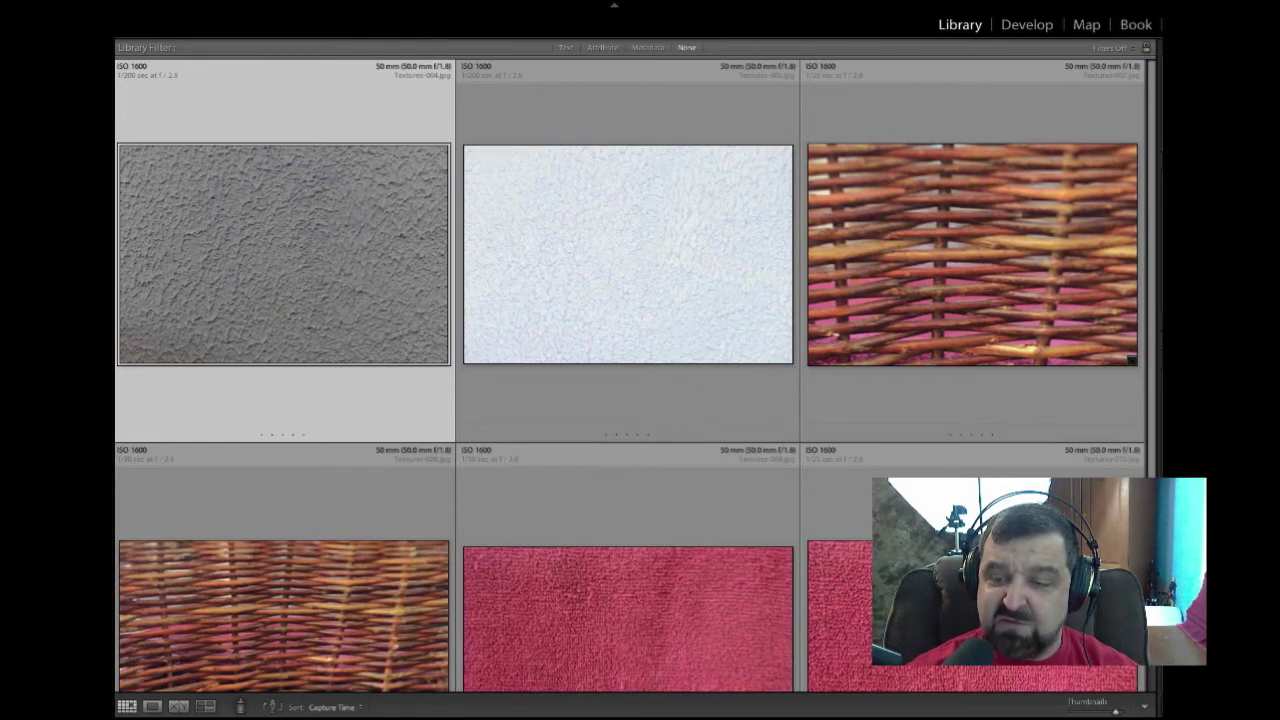
key("equal")
key("minus")
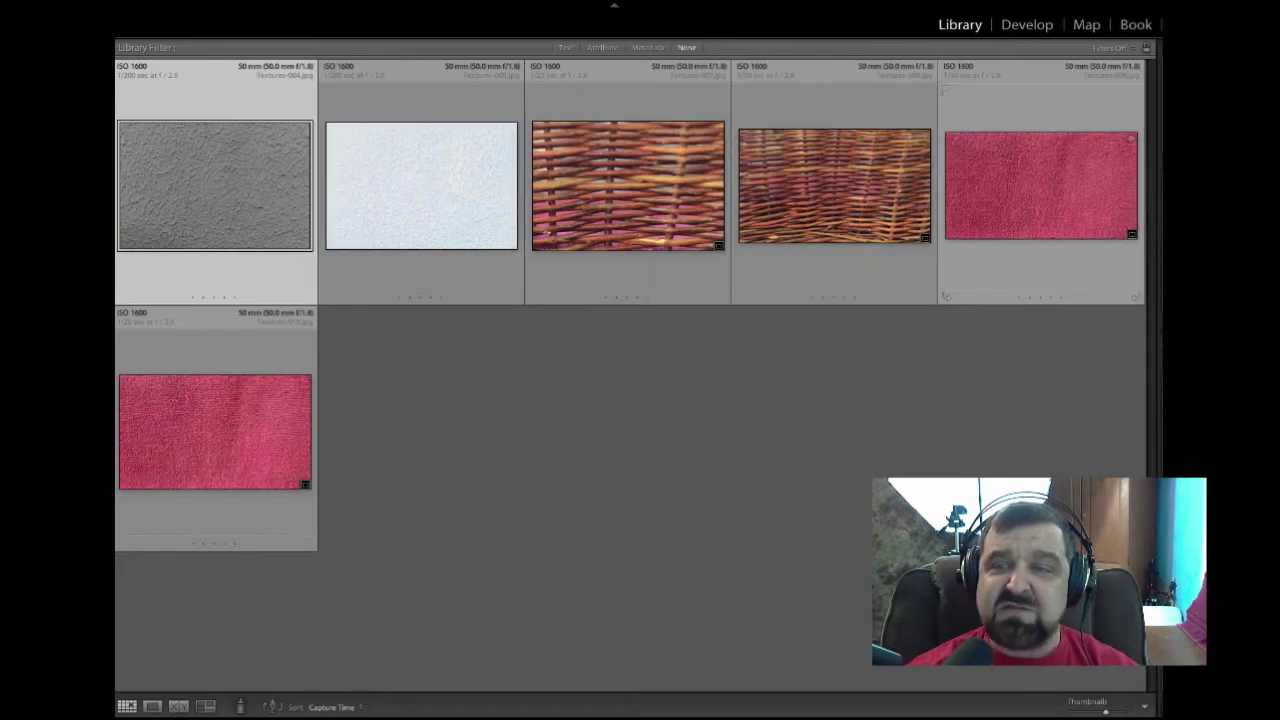
Open Textures-004, Textures-007 and Textures-009 in Adobe Photoshop Elements Editor as copies with Lightroom adjustments.
left_click(1040, 185)
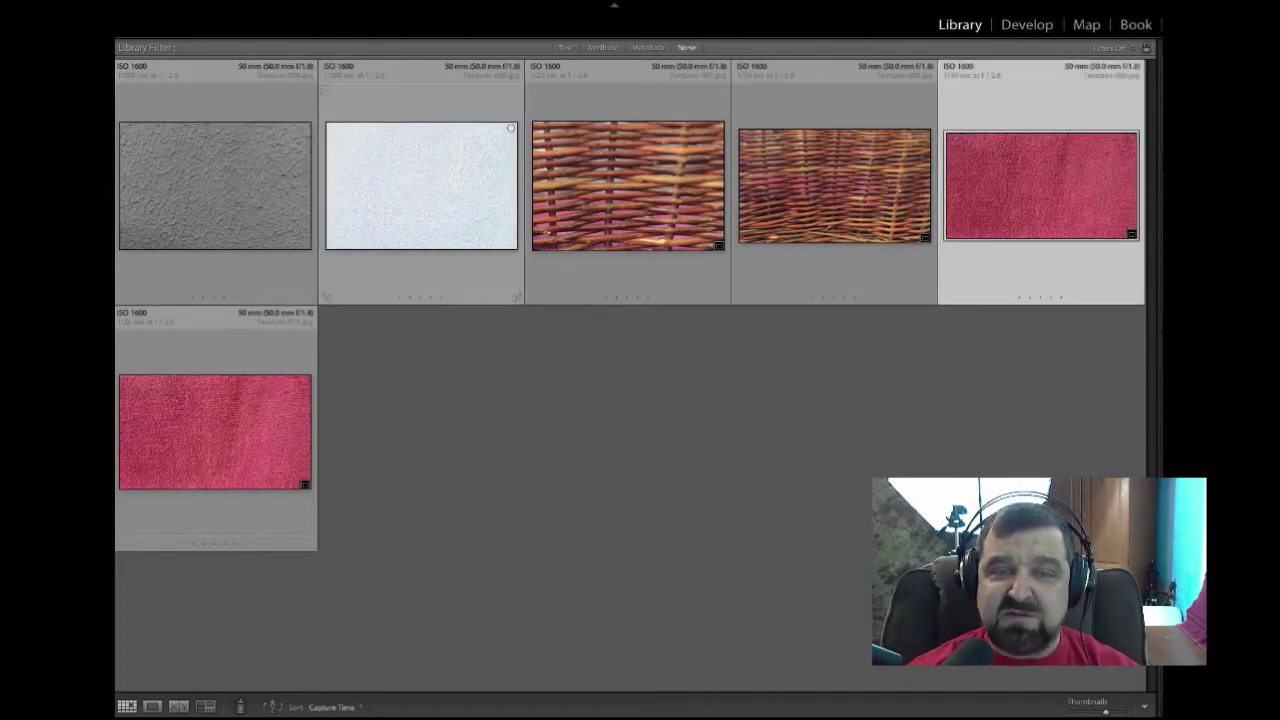
left_click(215, 185, "ctrl")
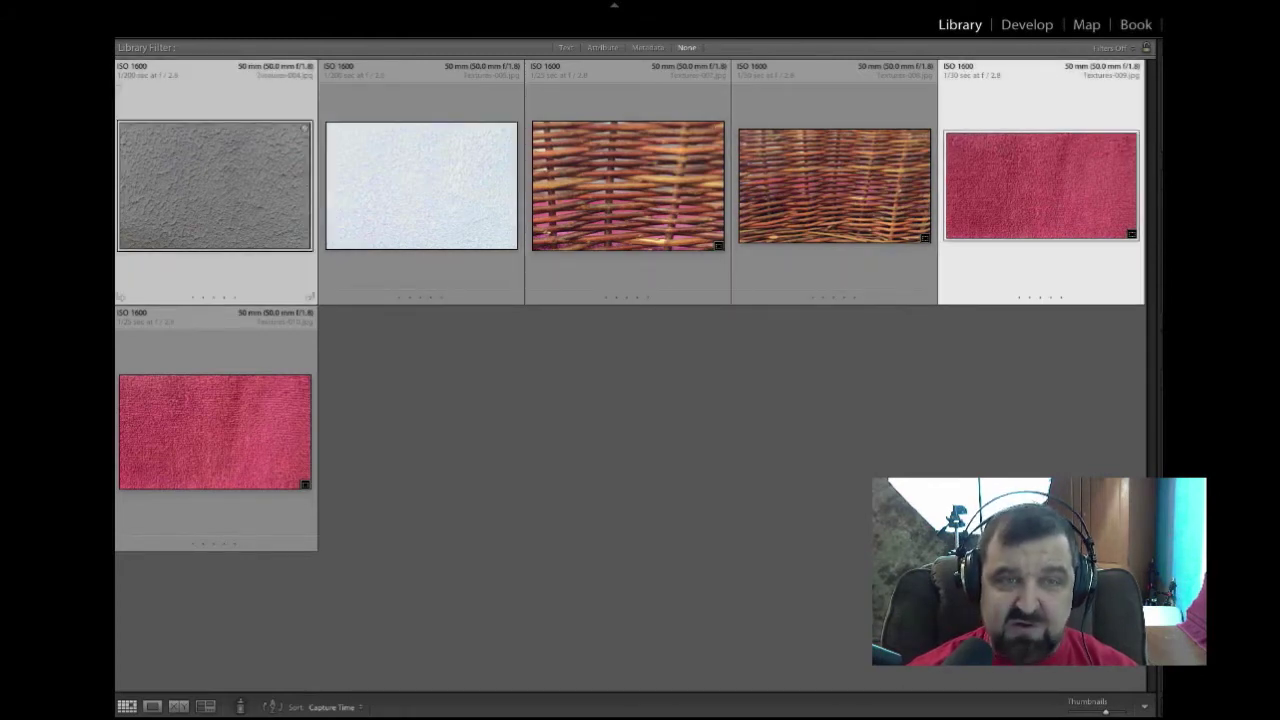
left_click(628, 185, "ctrl")
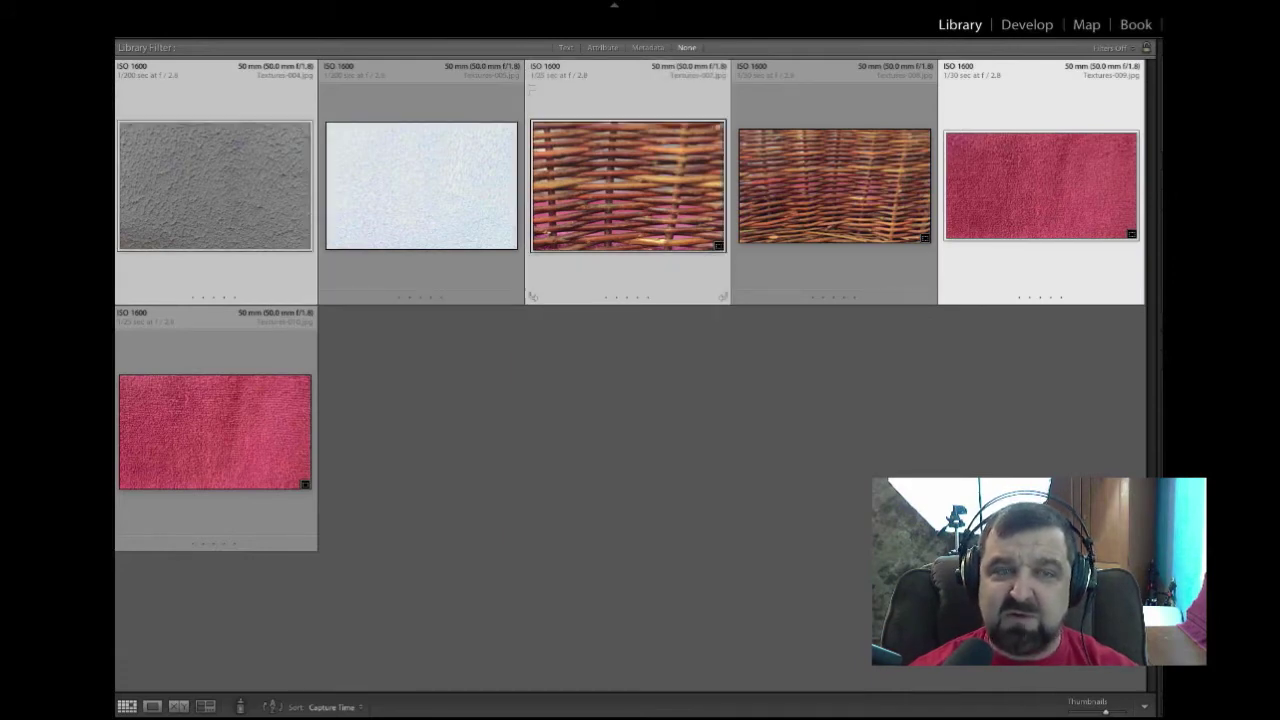
right_click(612, 268)
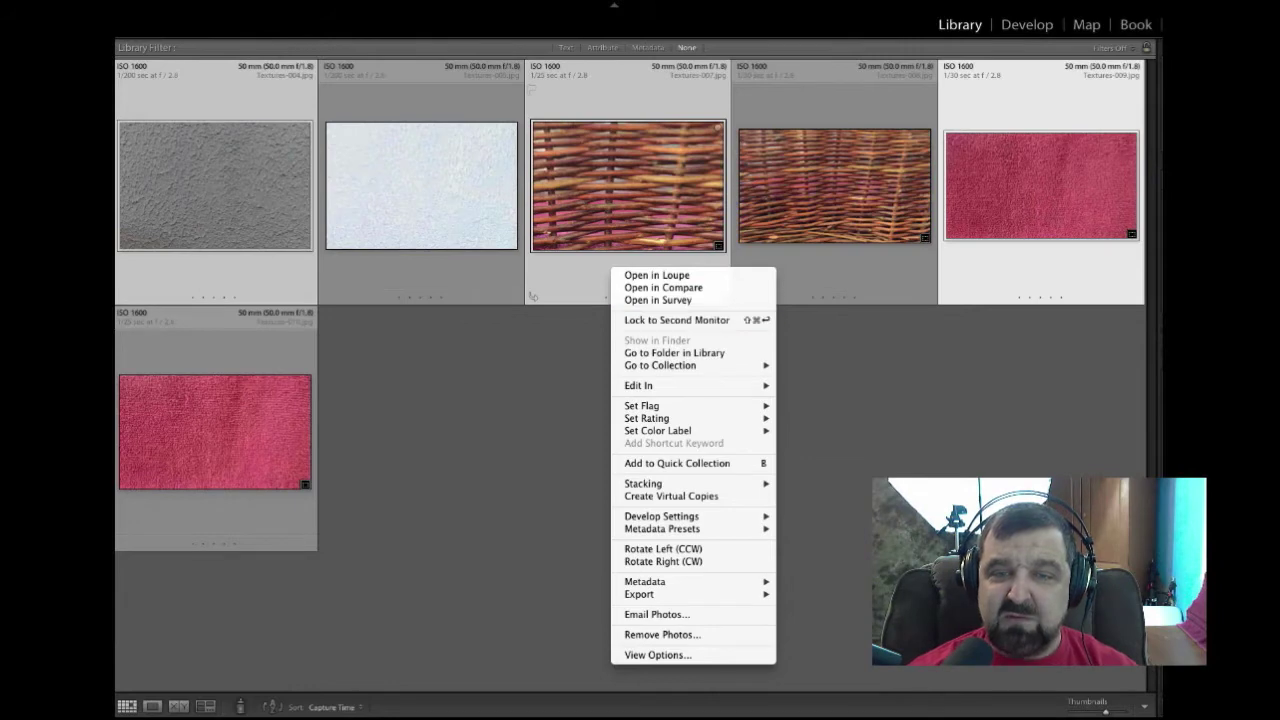
mouse_move(650, 385)
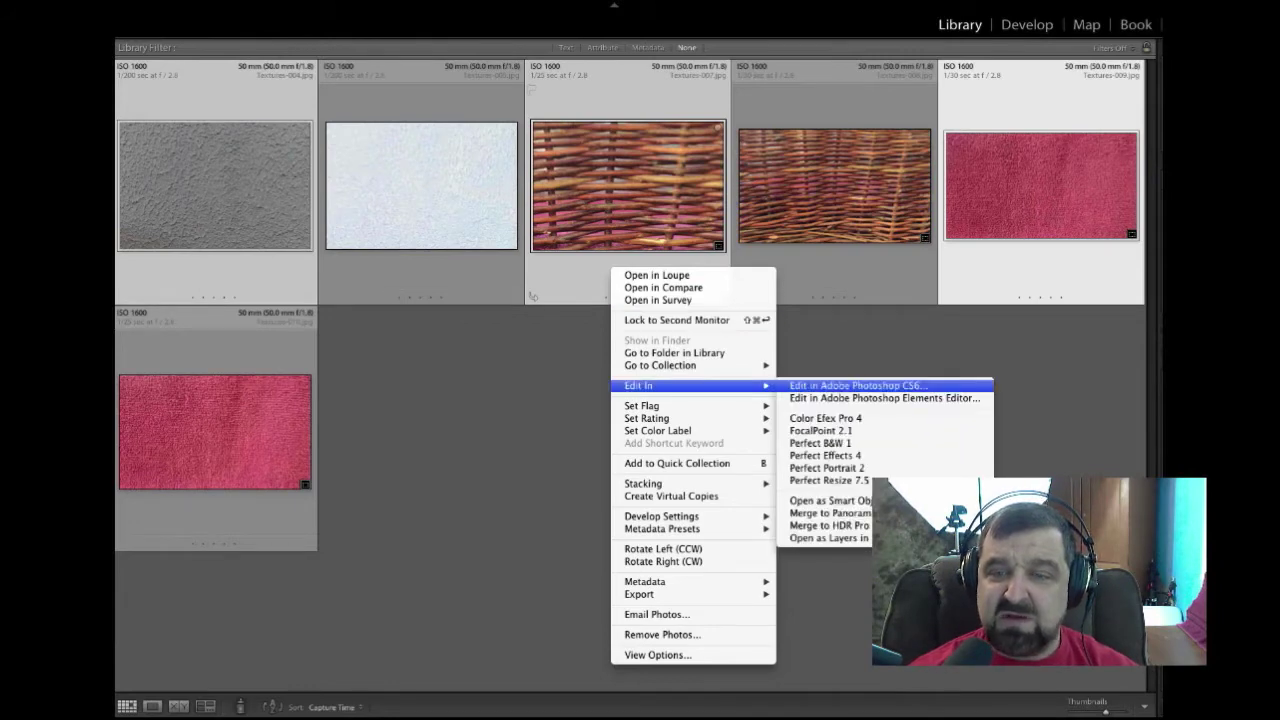
left_click(880, 398)
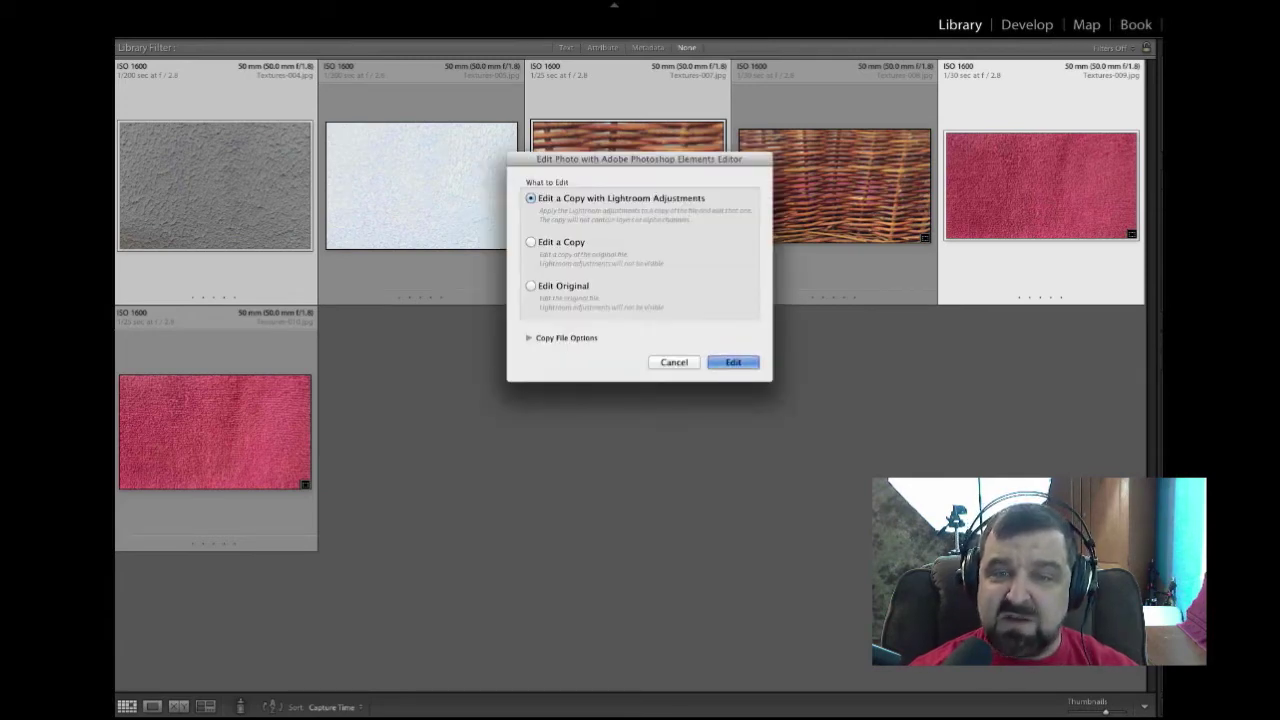
key("Return")
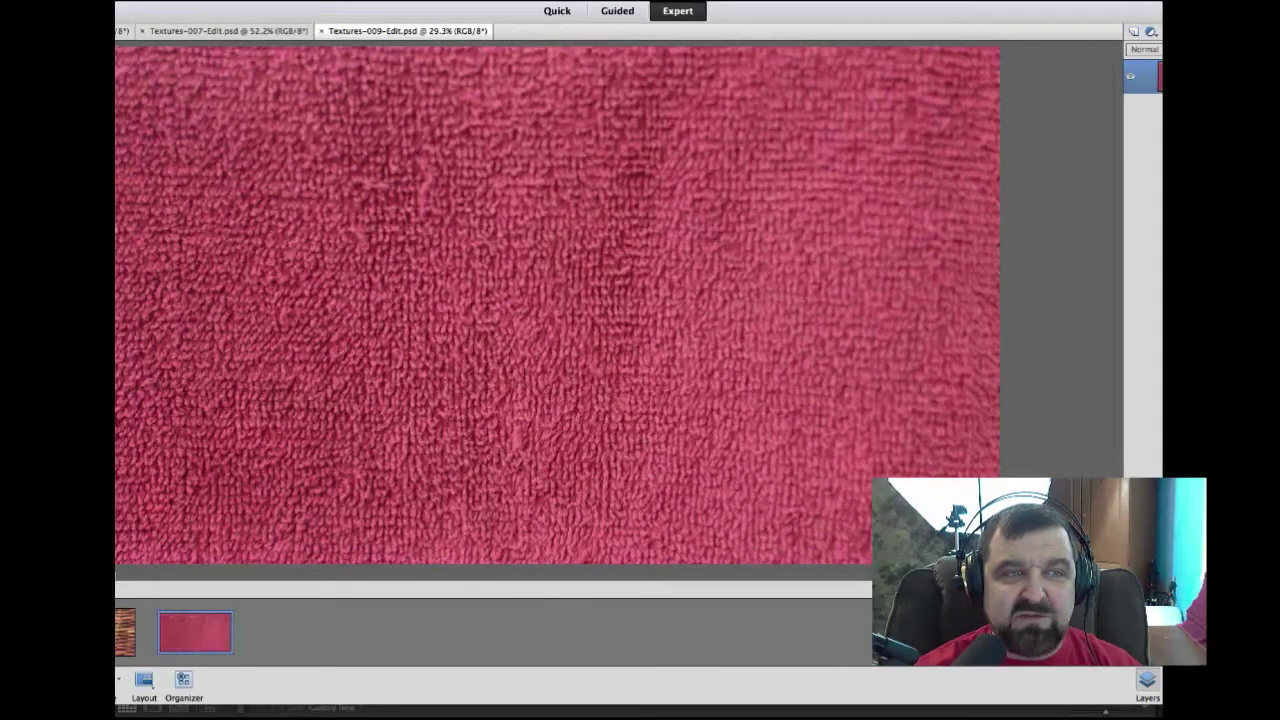
Switch to Lightroom and set the additional external editor to Photoshop Elements 12 Editor from the Adobe Photoshop Elements 12 Support Files folder.
key("super+Tab")
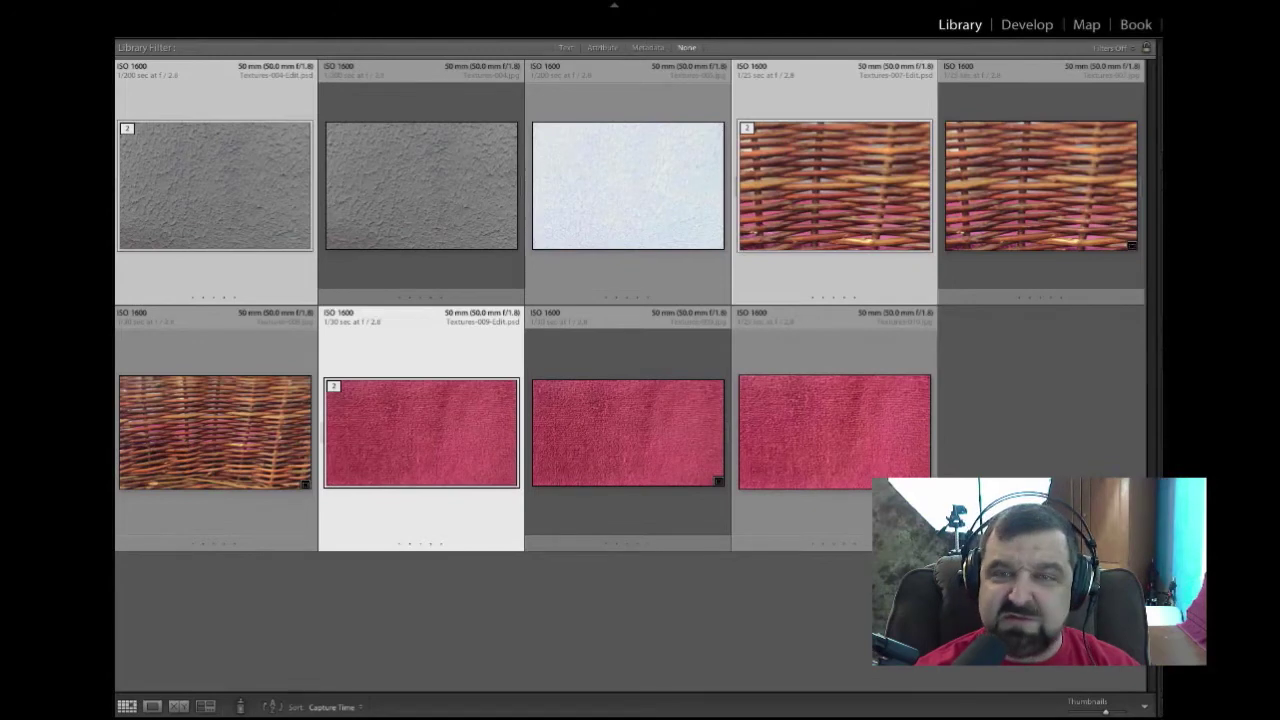
key("super+comma")
left_click(569, 172)
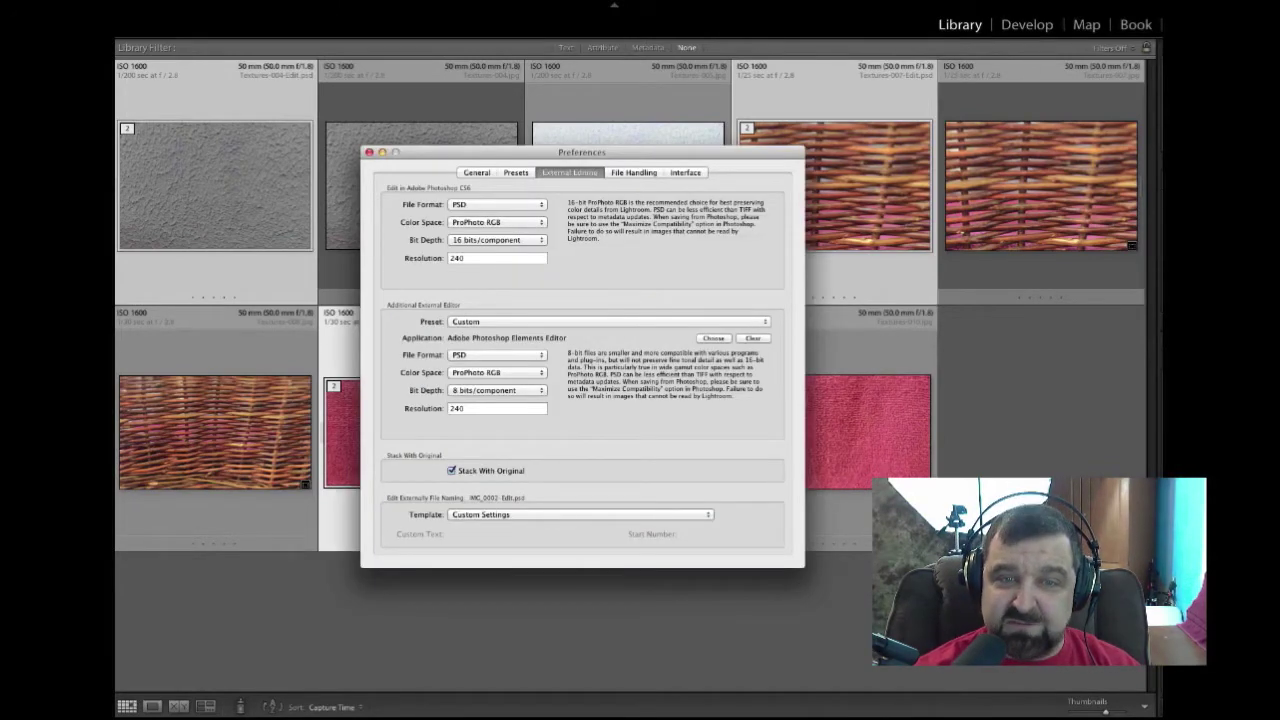
left_click(713, 338)
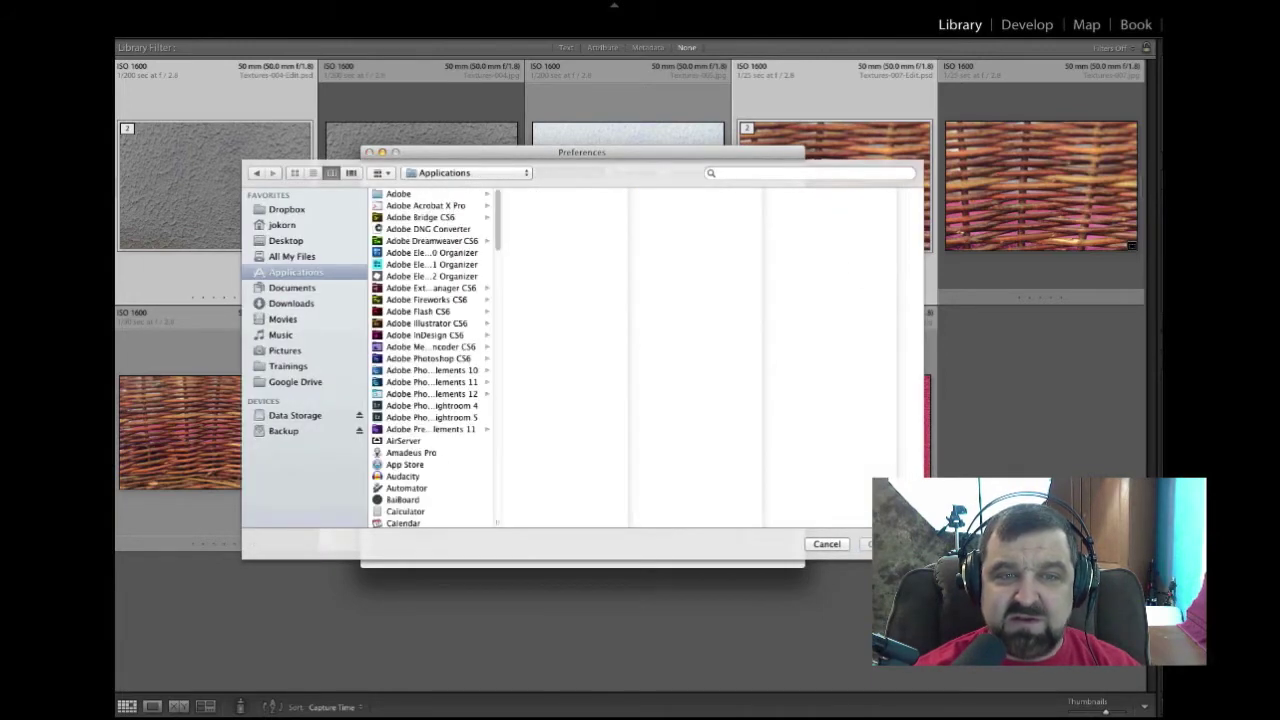
left_click(430, 276)
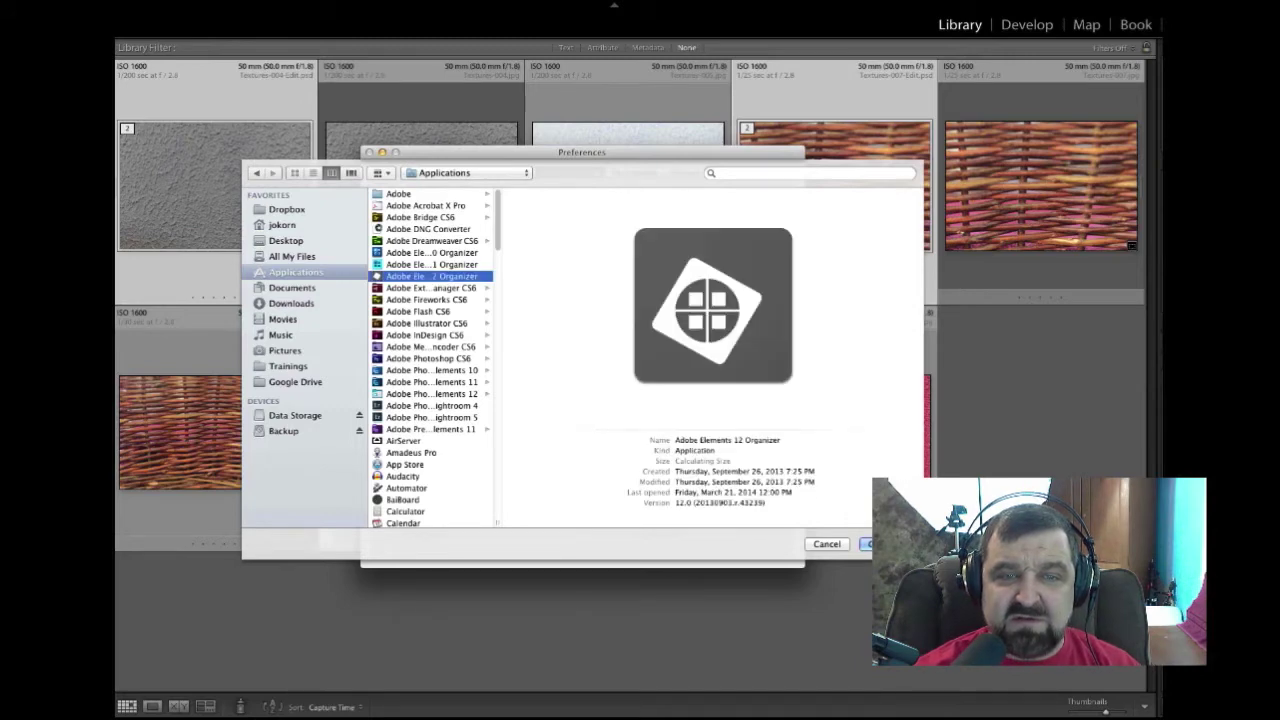
left_click_drag(497, 521, 607, 513)
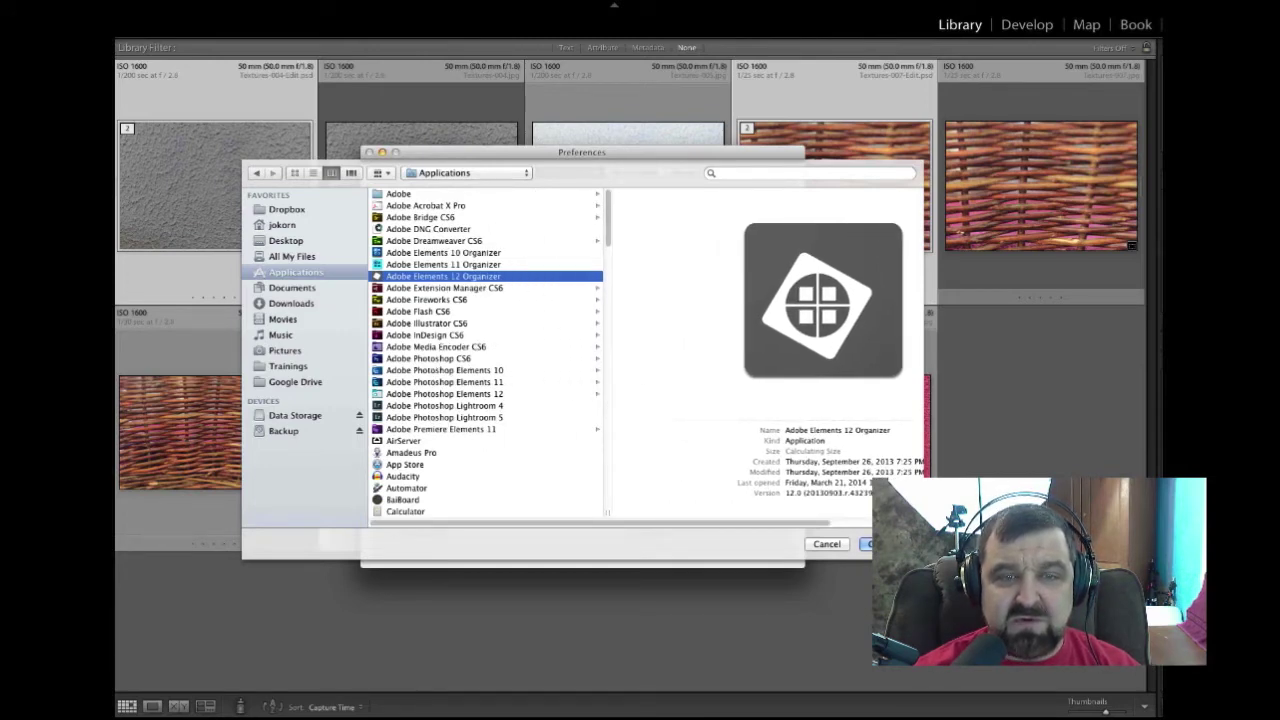
left_click(444, 393)
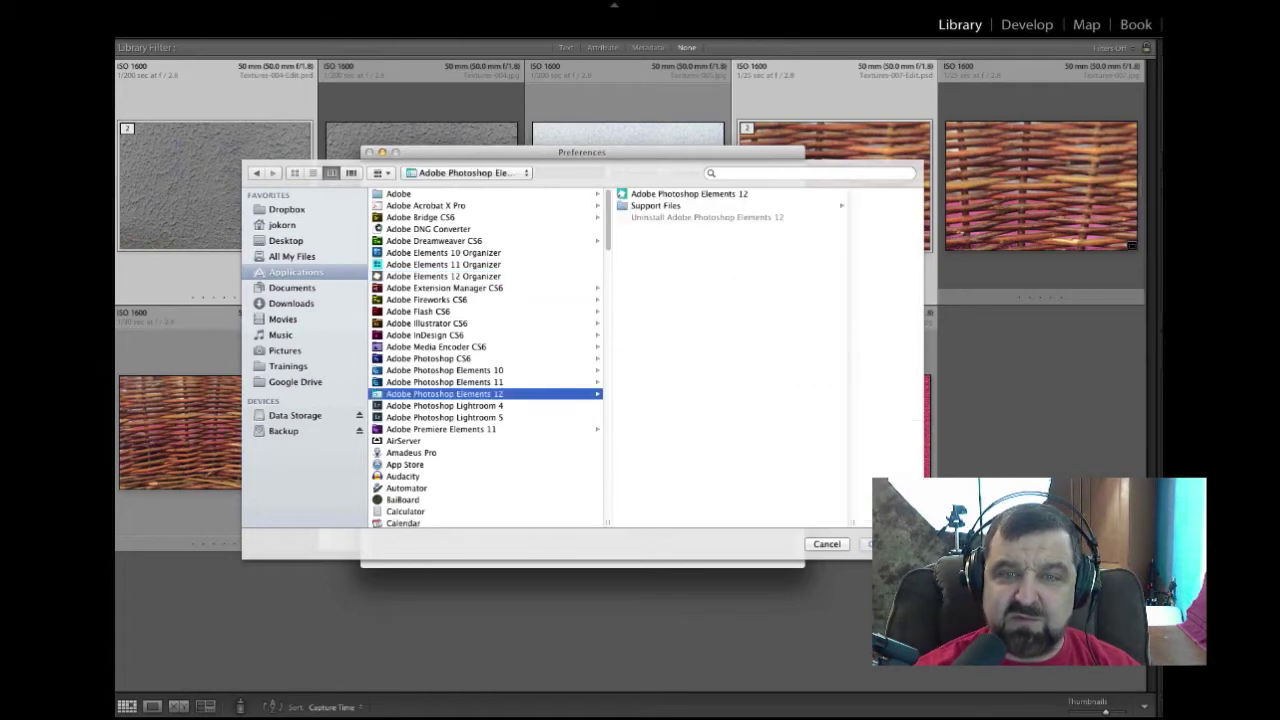
left_click(640, 205)
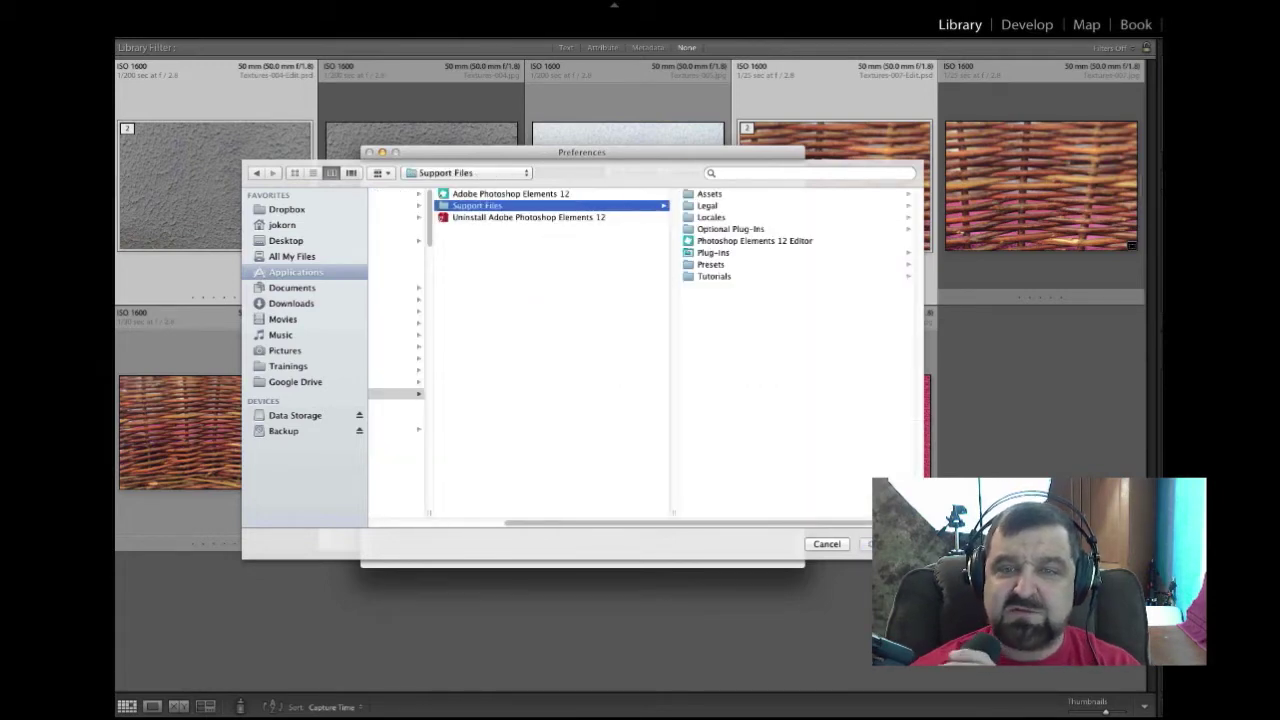
left_click(755, 240)
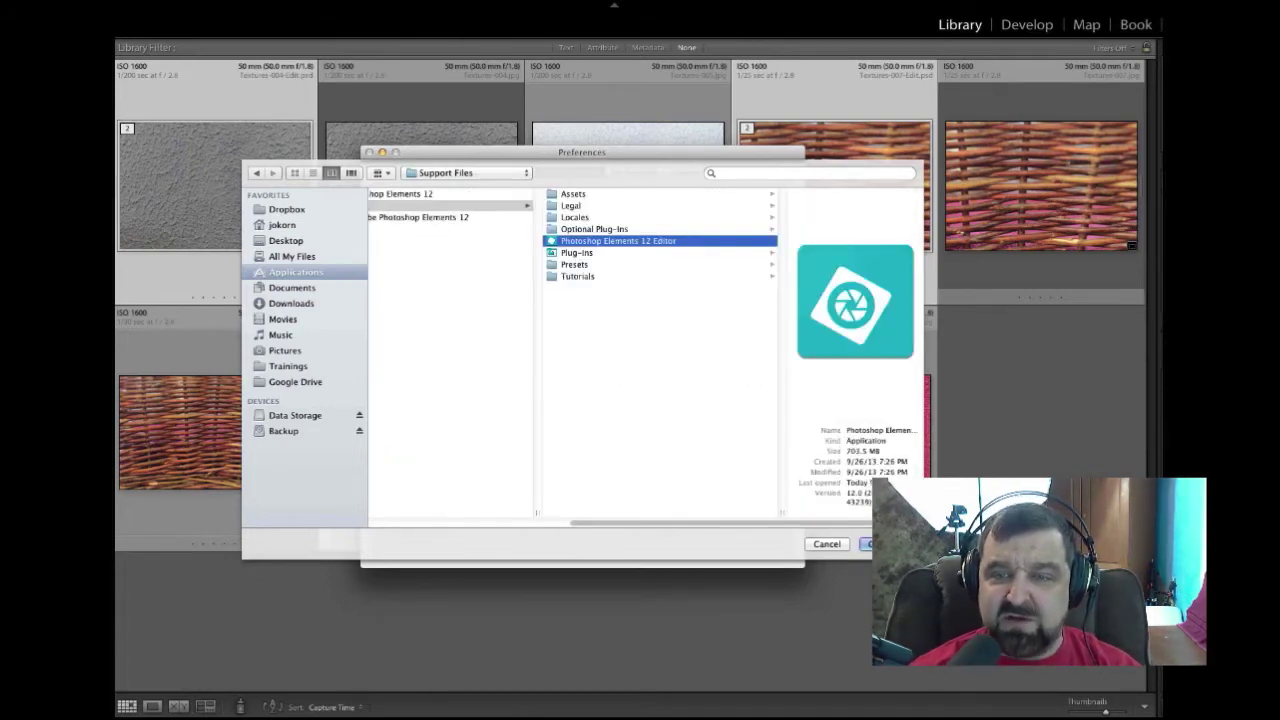
key("Return")
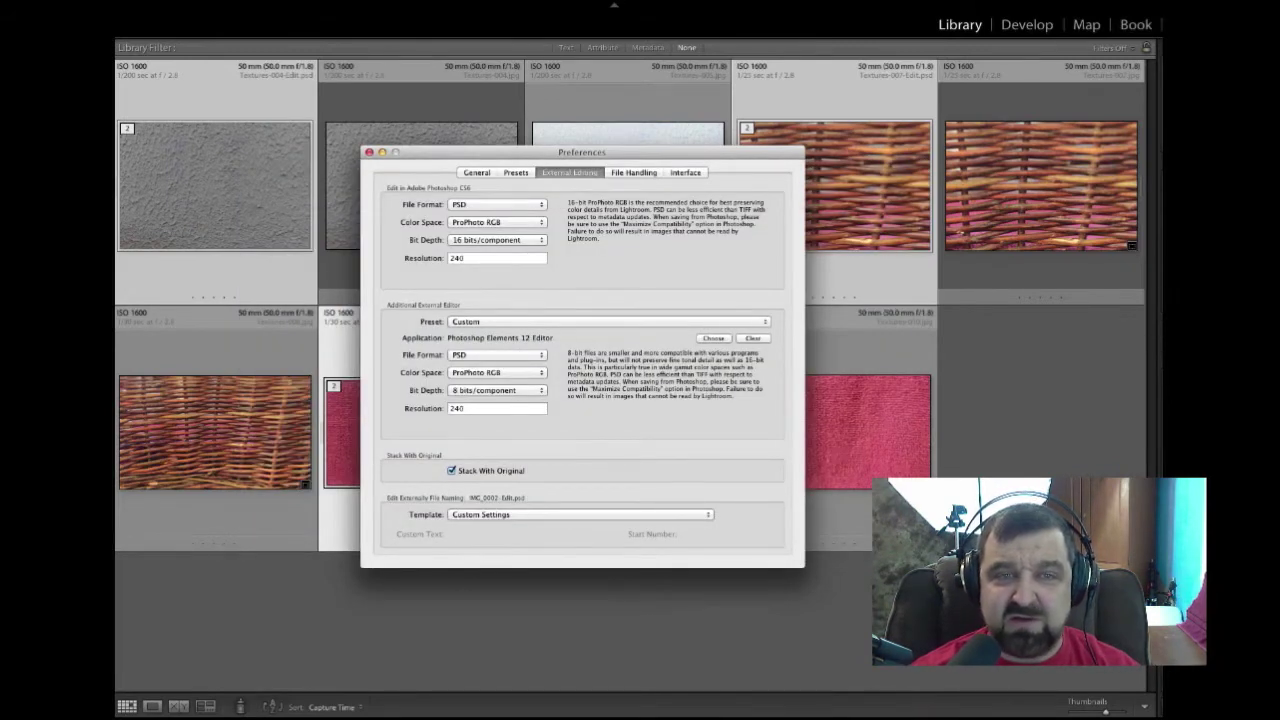
left_click(369, 152)
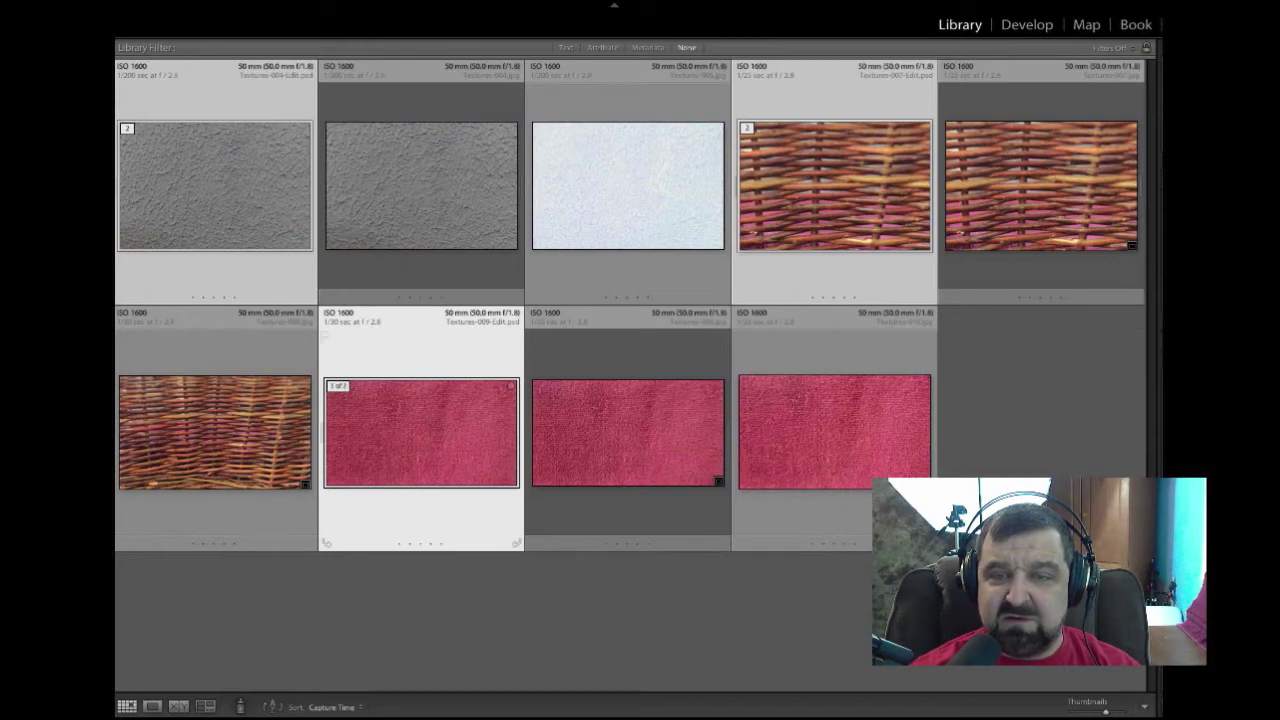
Open the originals of Textures-004.jpg, Textures-007-Edit.psd and Textures-010.jpg together in Photoshop Elements 12 Editor.
left_click(738, 541)
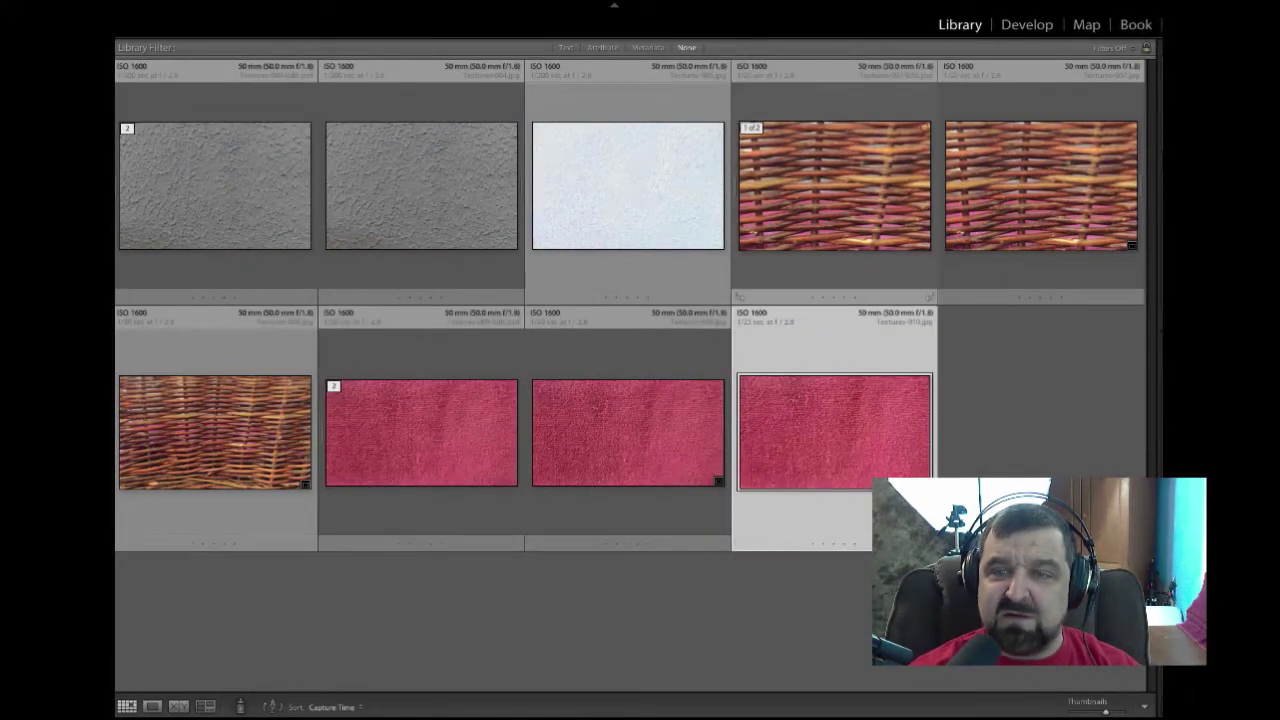
left_click(834, 185, "ctrl")
left_click(421, 185, "ctrl")
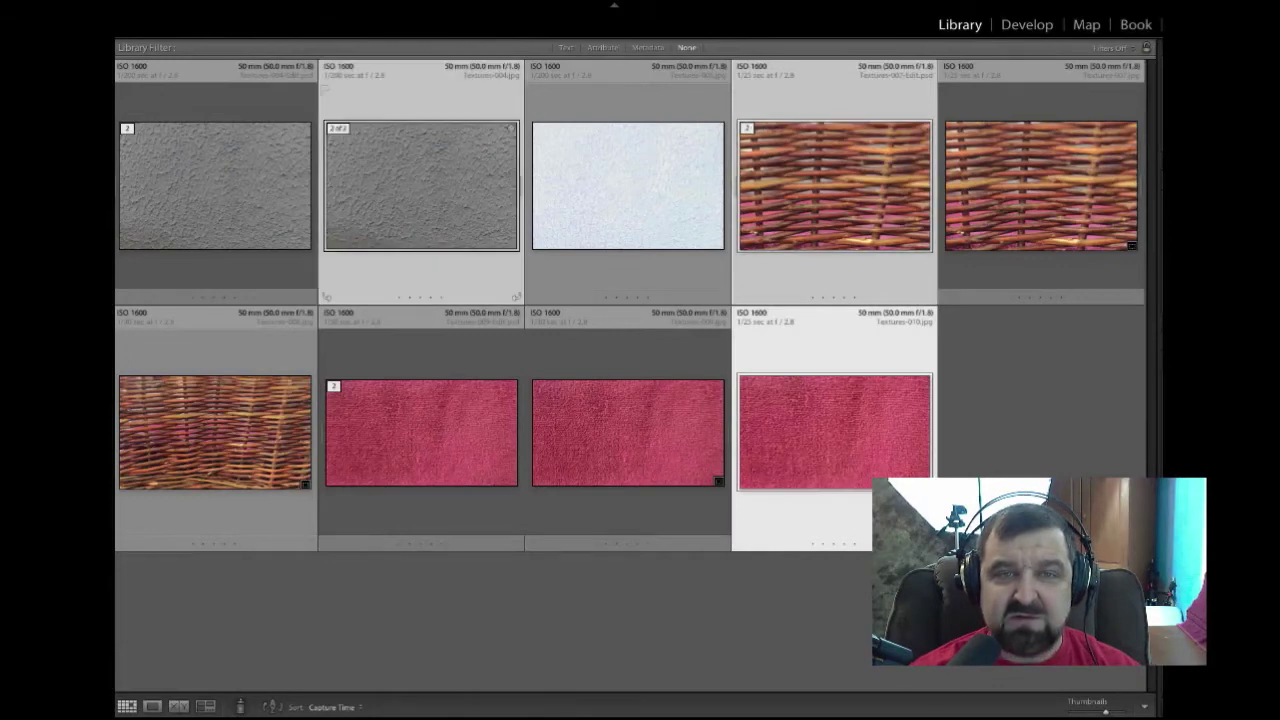
right_click(448, 189)
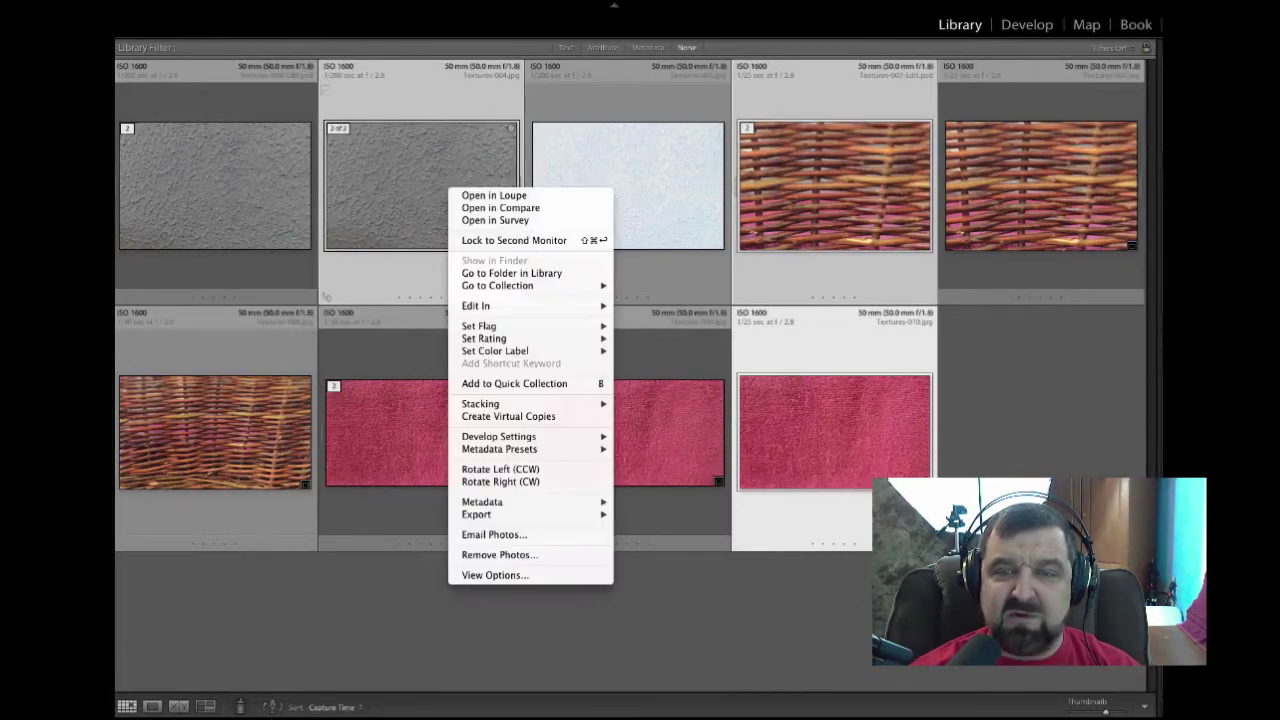
mouse_move(476, 305)
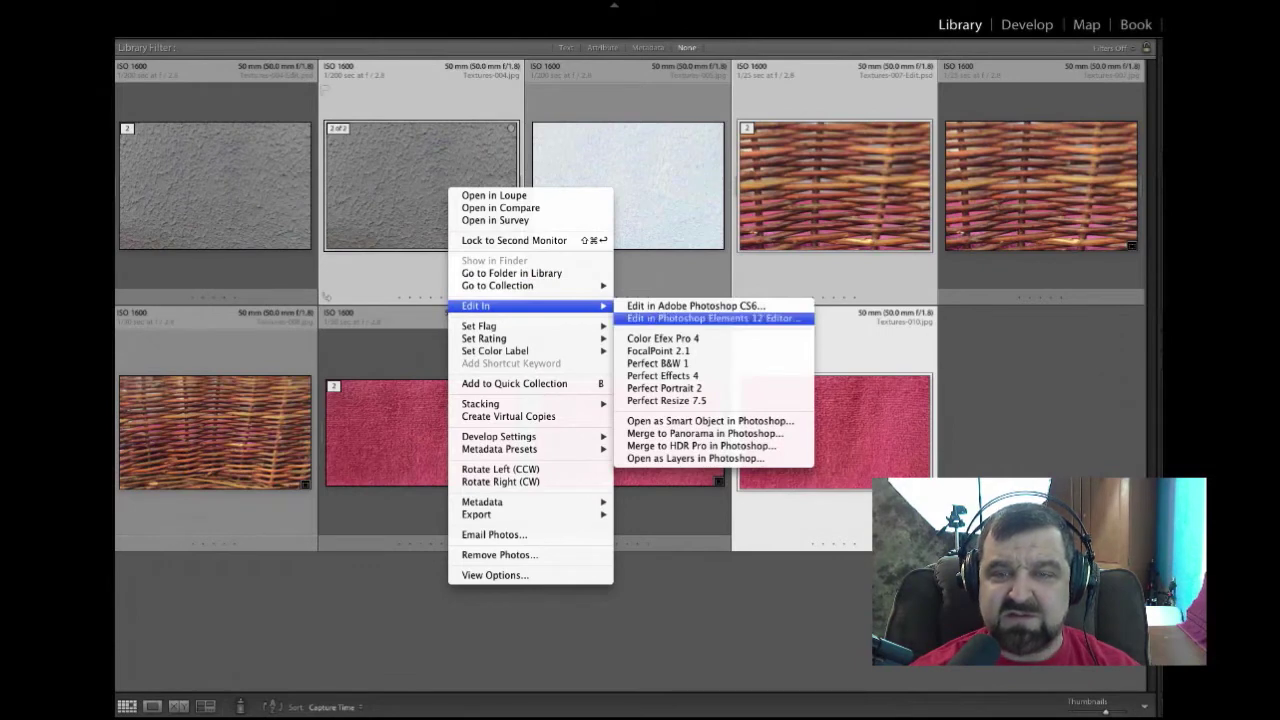
left_click(712, 318)
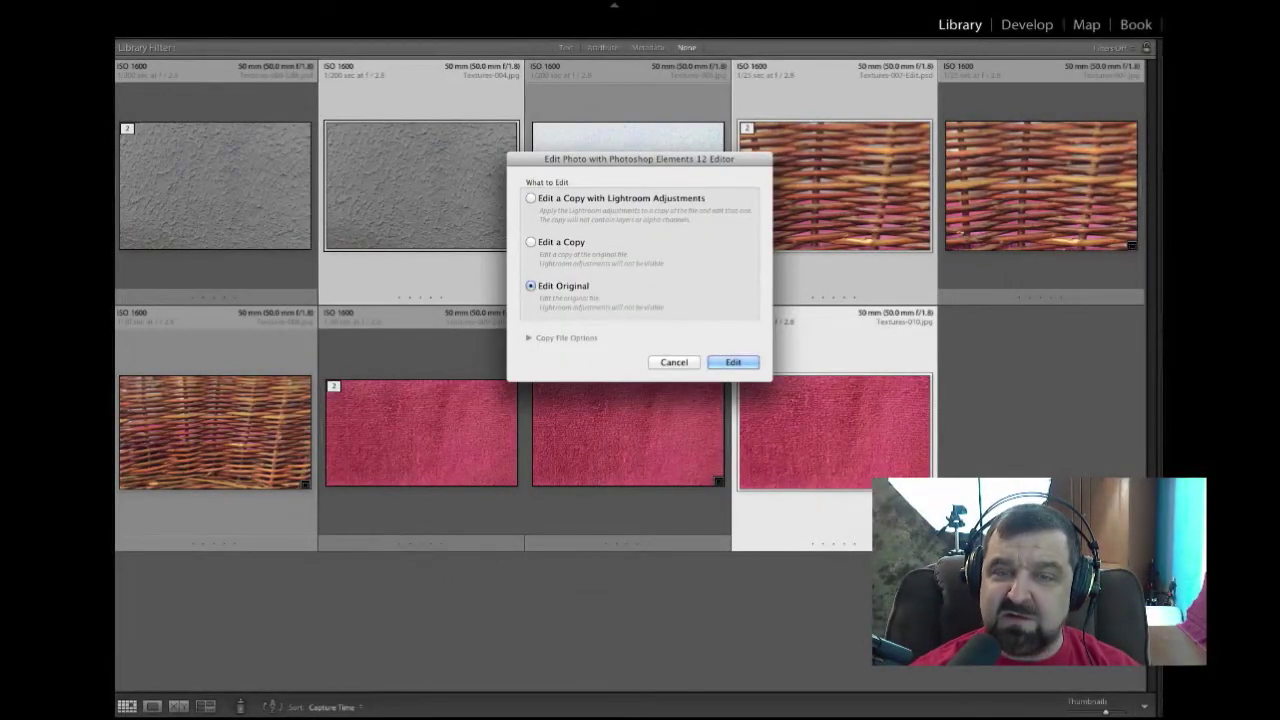
key("Return")
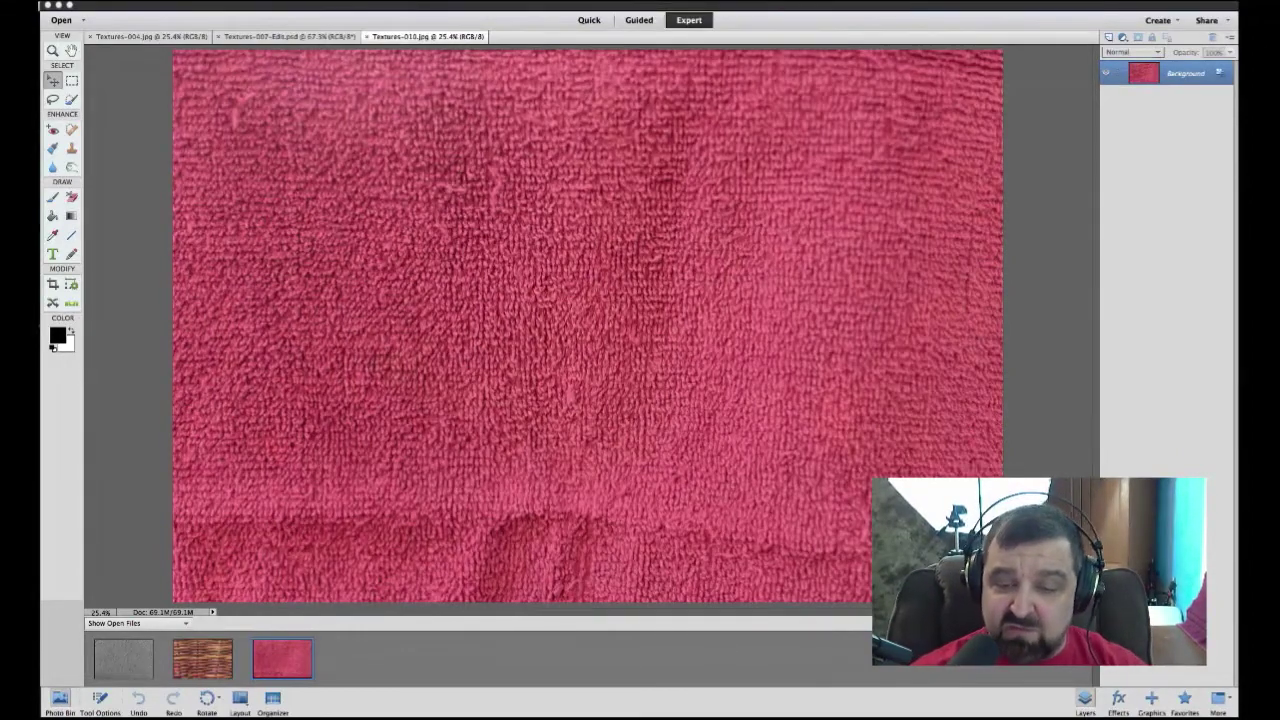
Switch back to Lightroom and display the photo folder containing the canyon, lake and waterfall images.
left_click(760, 712)
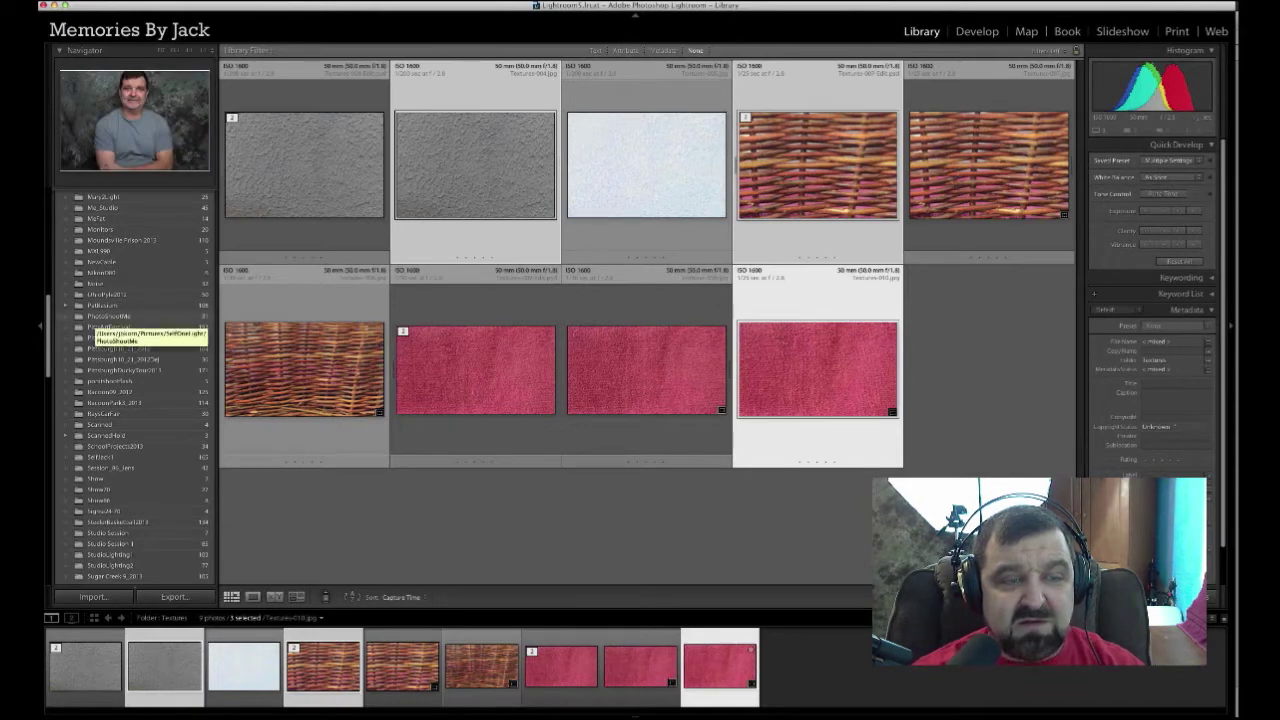
scroll(130, 400, "up", 1)
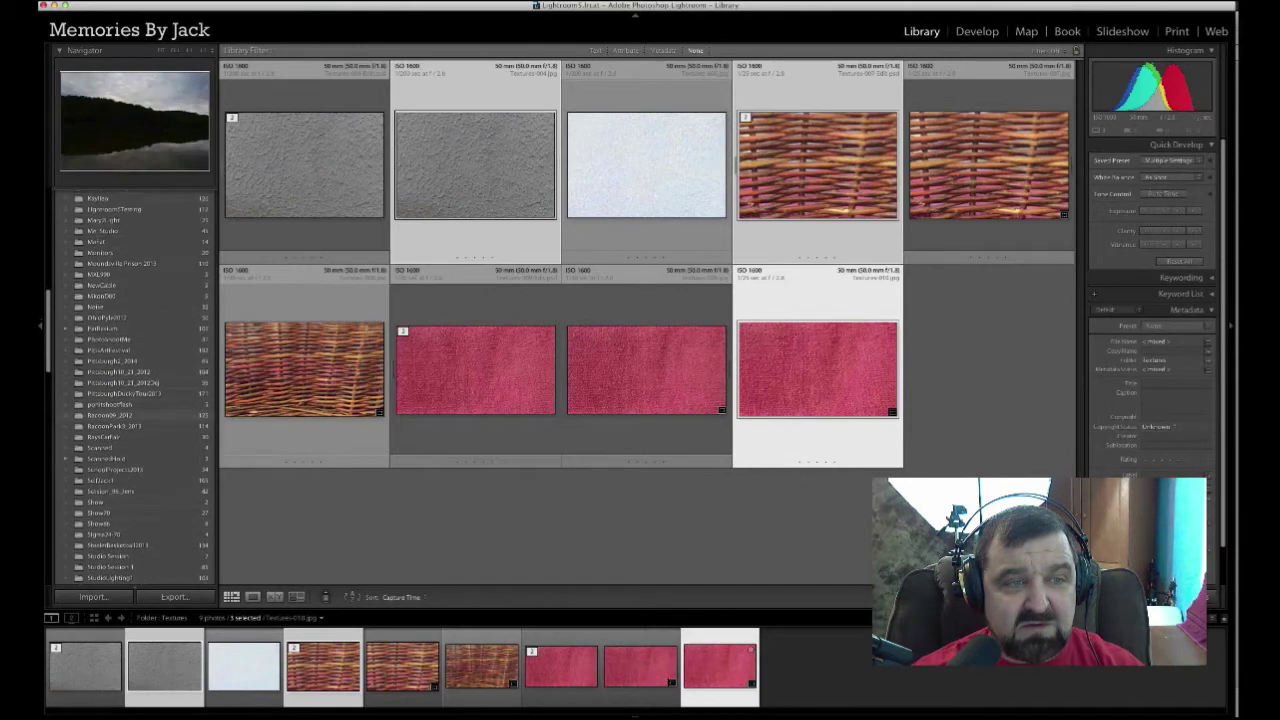
scroll(130, 390, "up", 3)
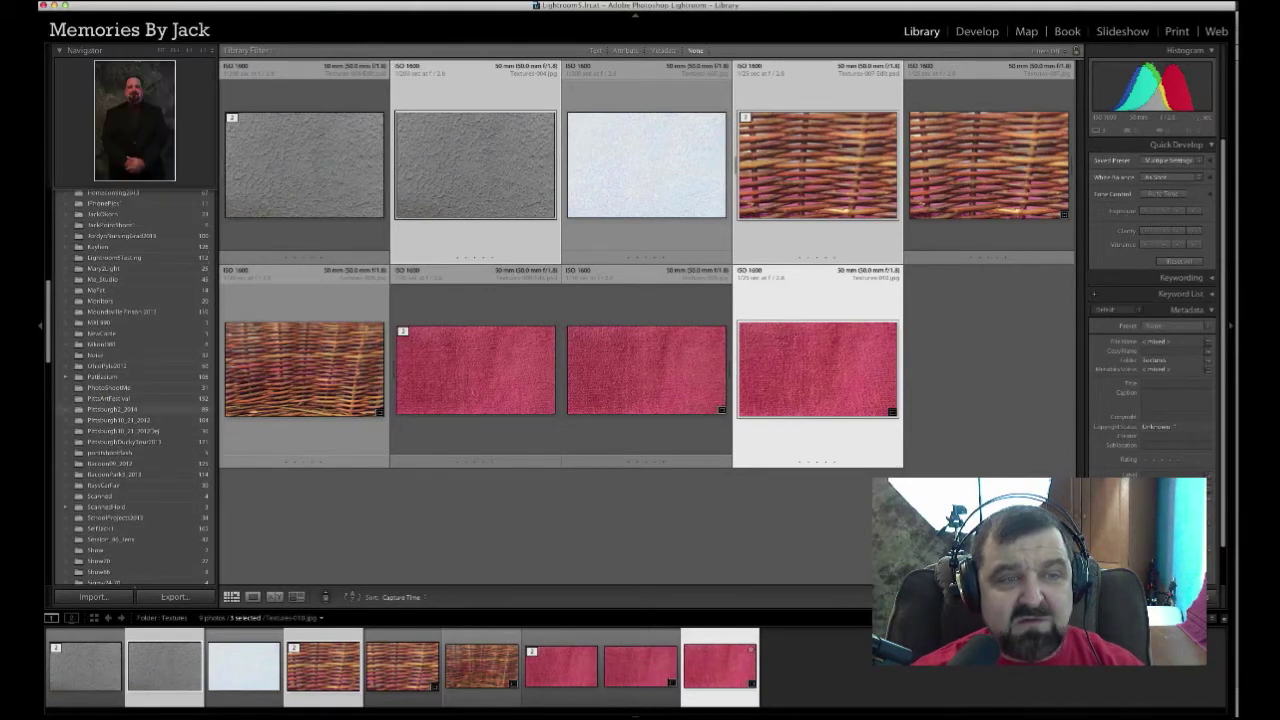
scroll(130, 400, "up", 2)
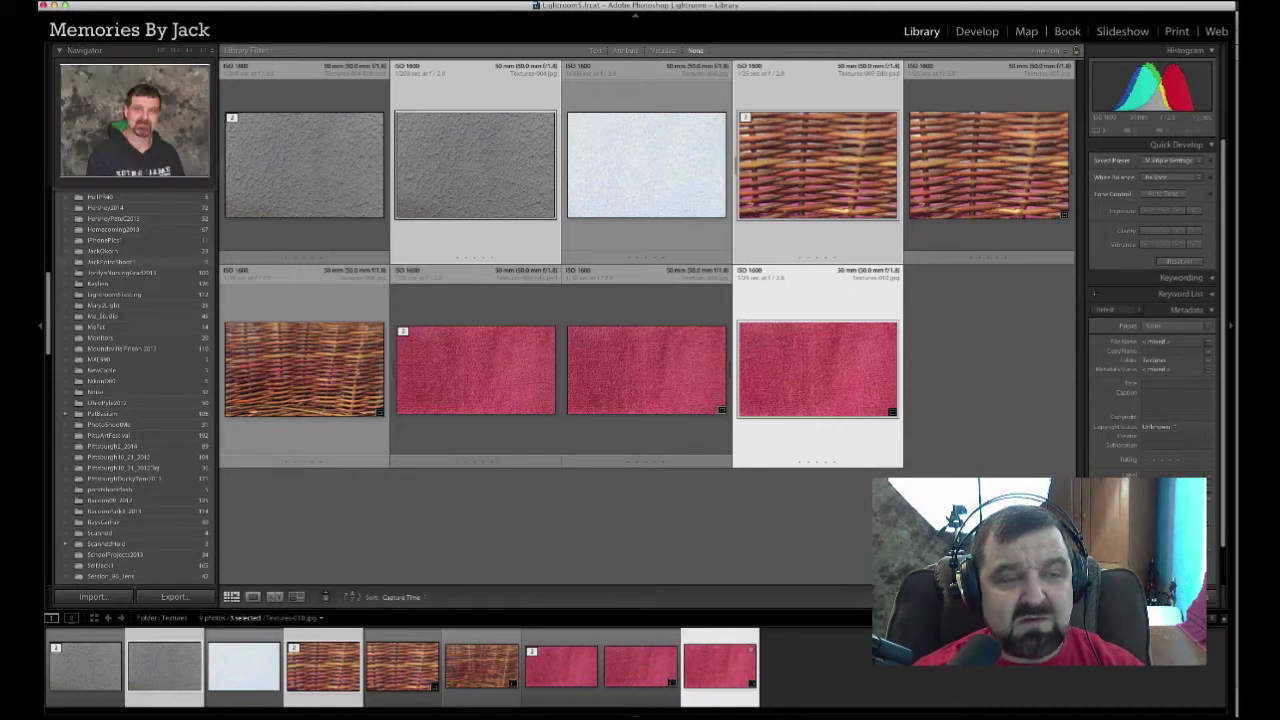
scroll(130, 390, "up", 3)
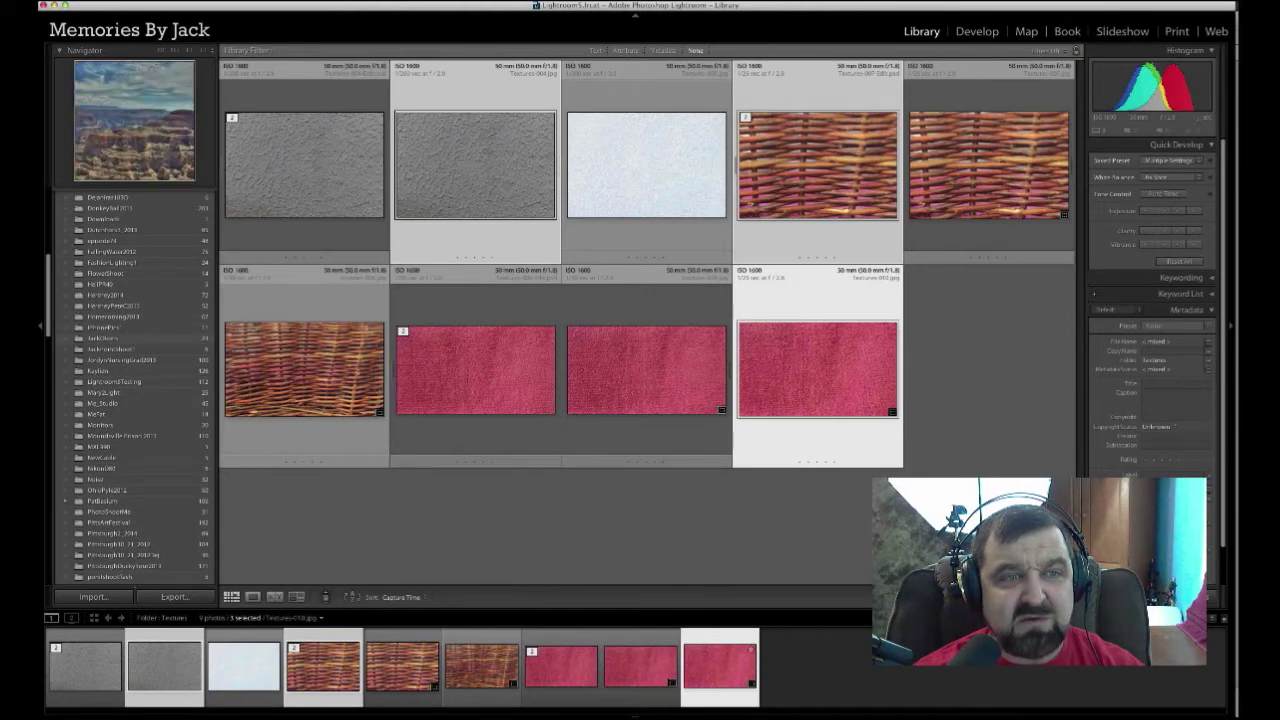
left_click(103, 338)
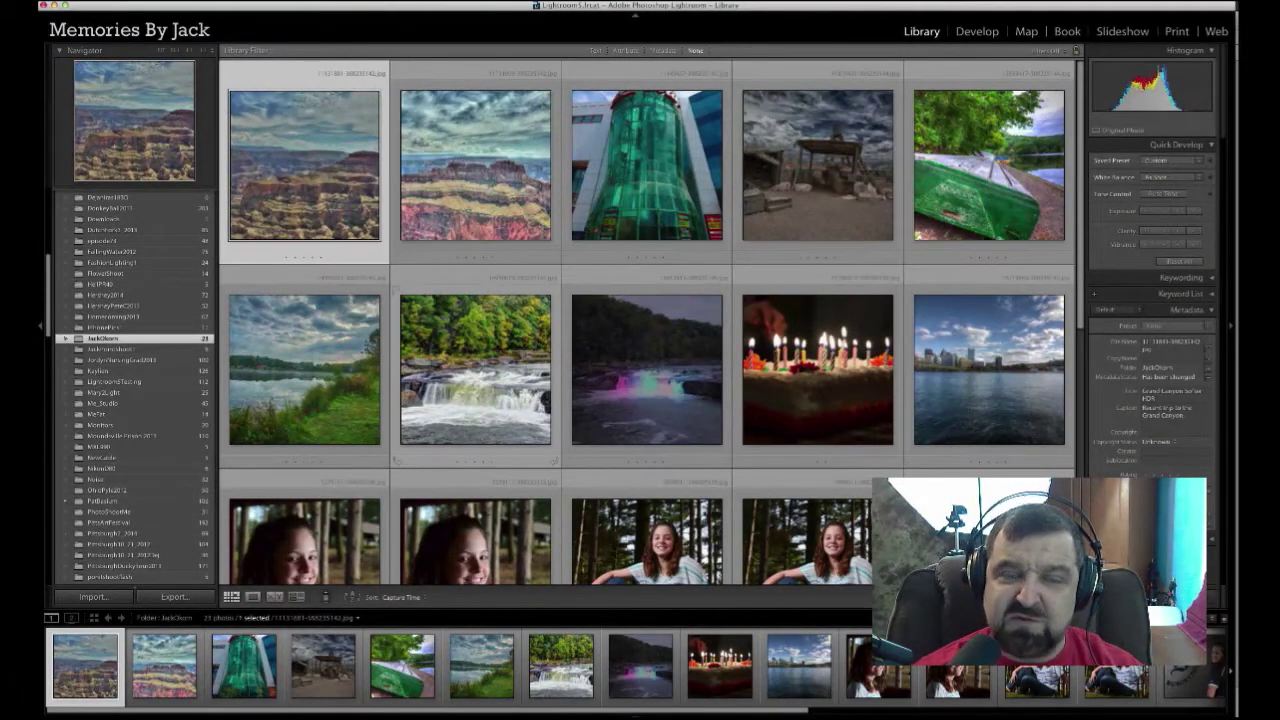
Open the original of the lake landscape photo in Photoshop Elements 12 Editor, inspect it enlarged and close it.
left_click(304, 370)
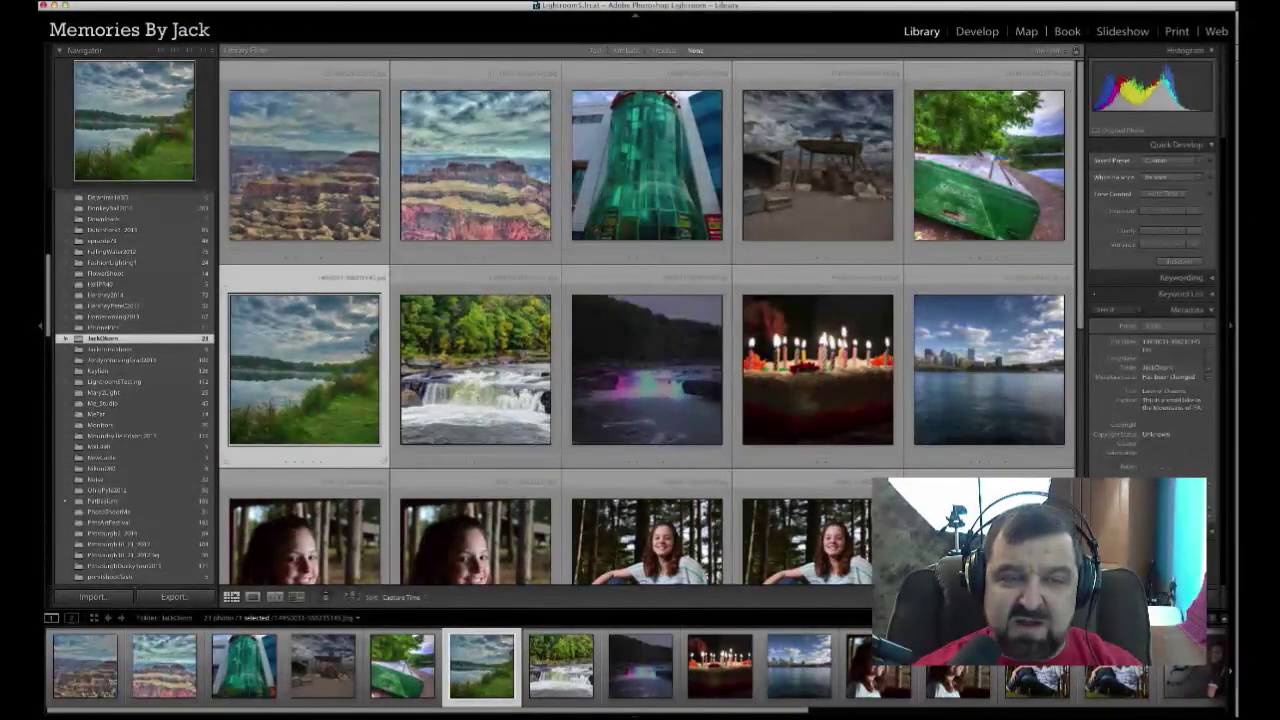
right_click(293, 343)
mouse_move(316, 426)
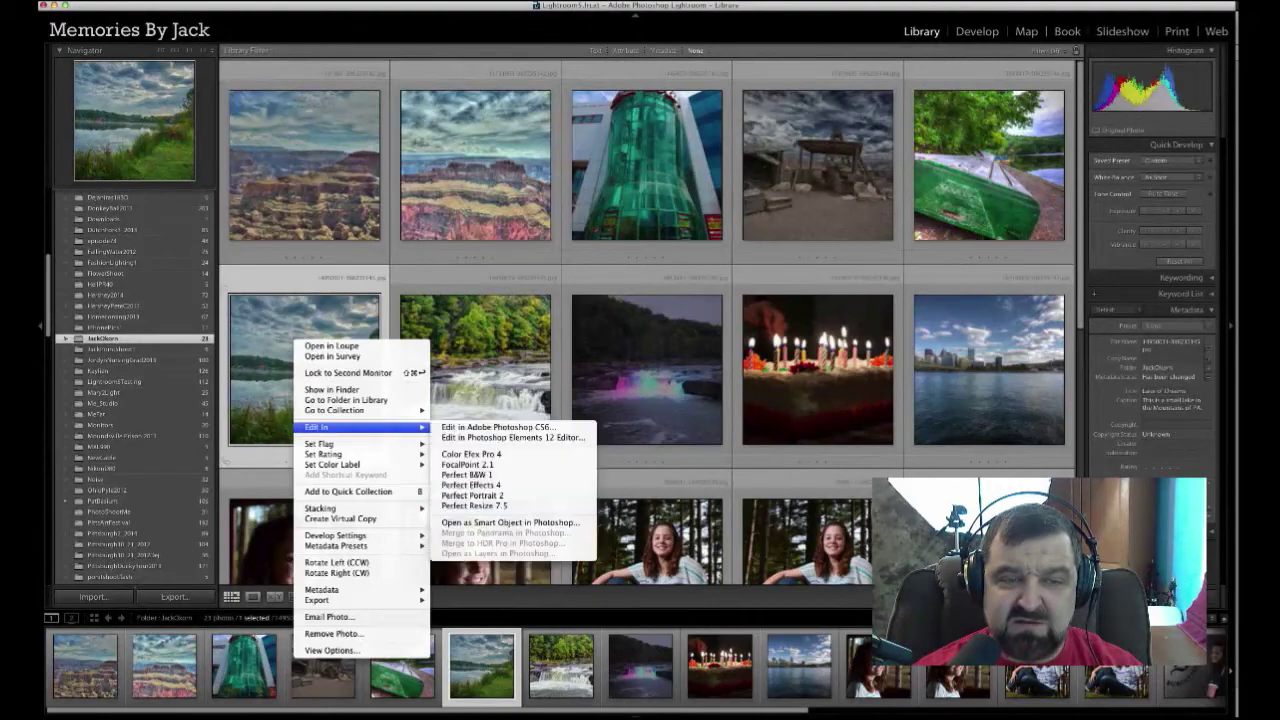
left_click(510, 437)
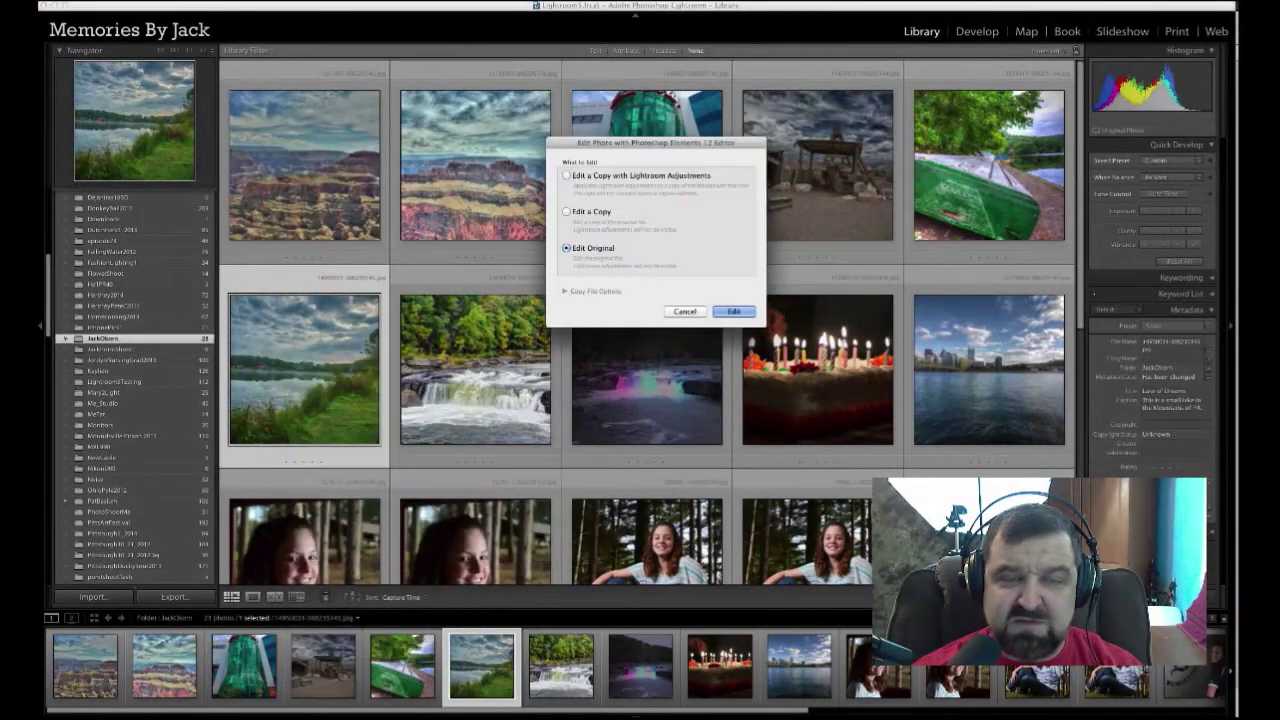
key("Return")
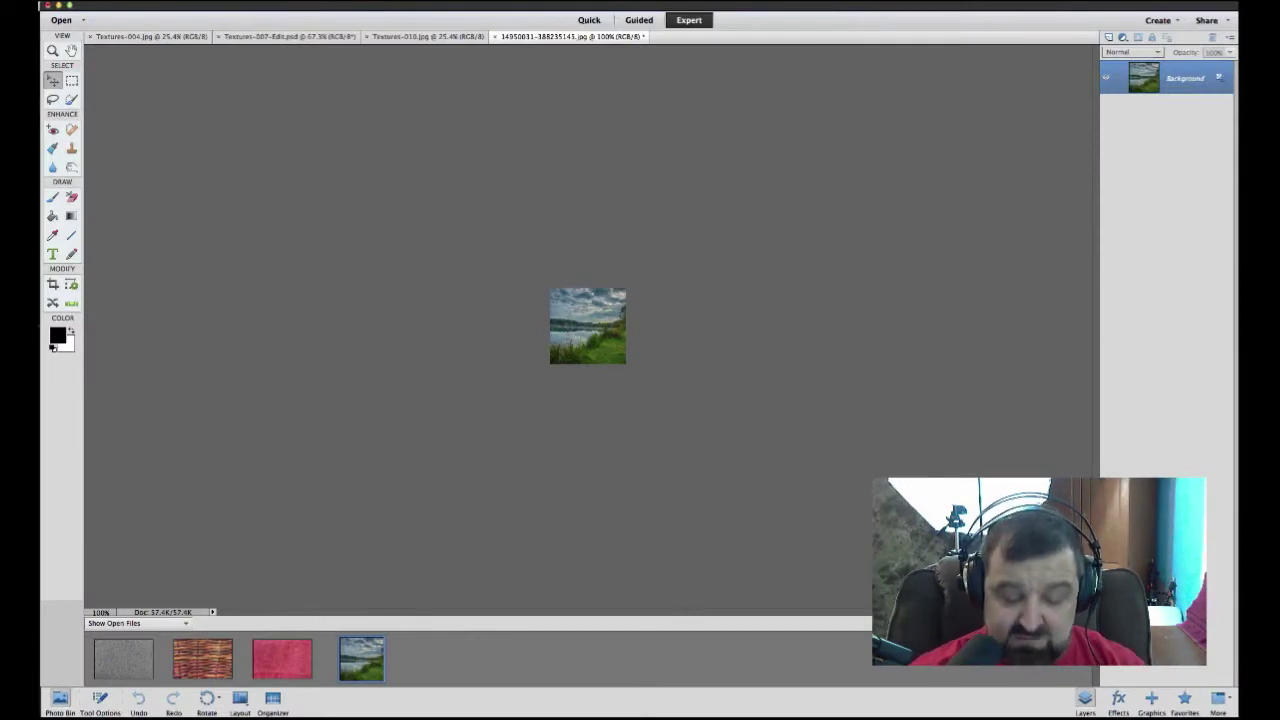
scroll(588, 326, "up", 15)
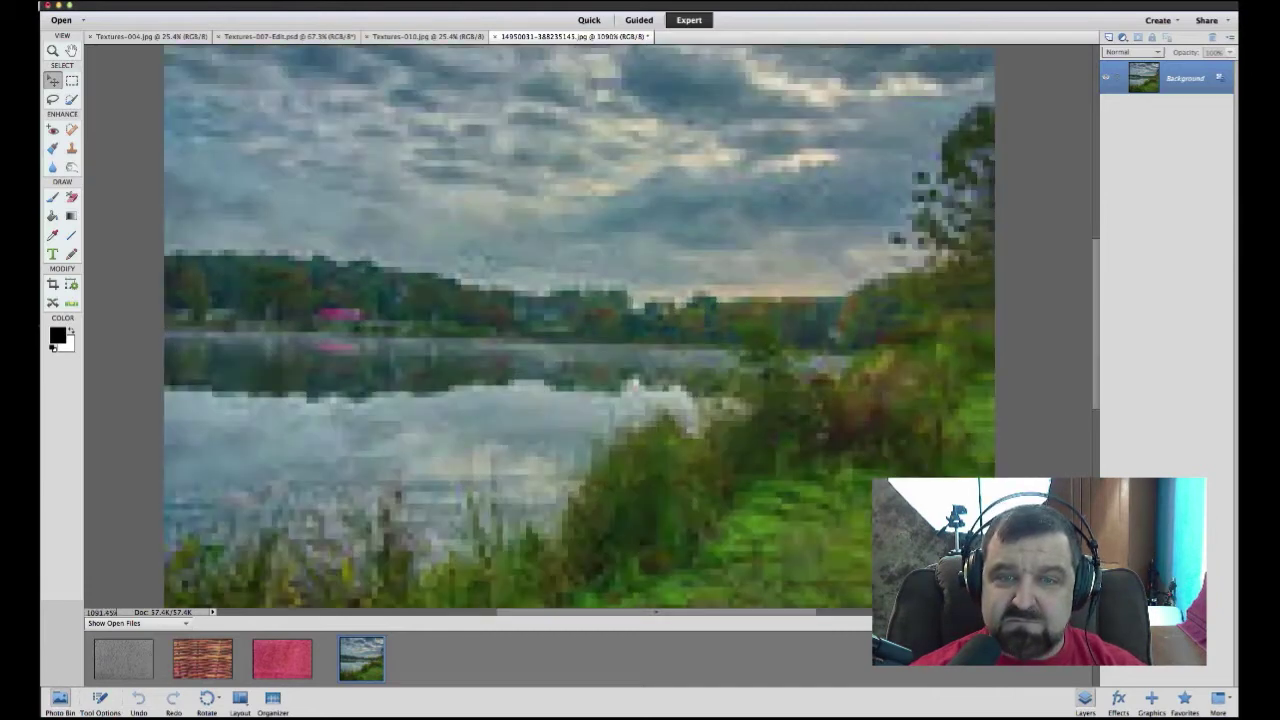
scroll(588, 326, "down", 8)
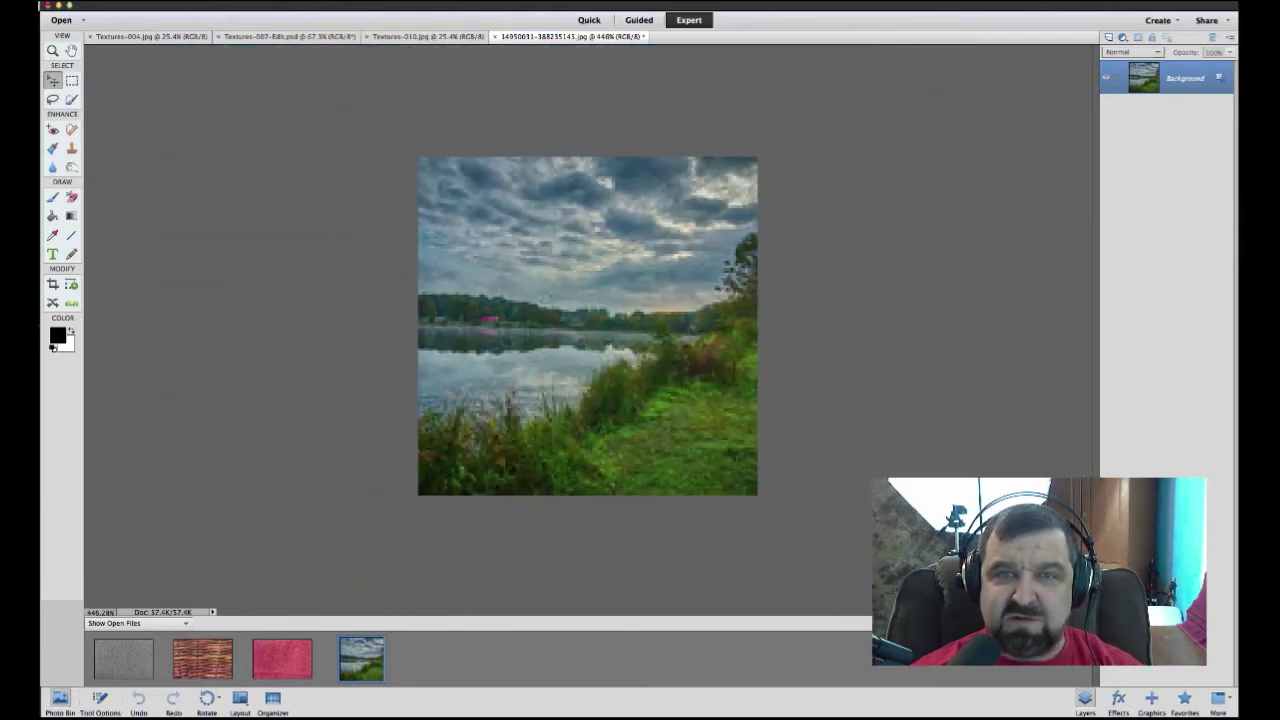
left_click(494, 36)
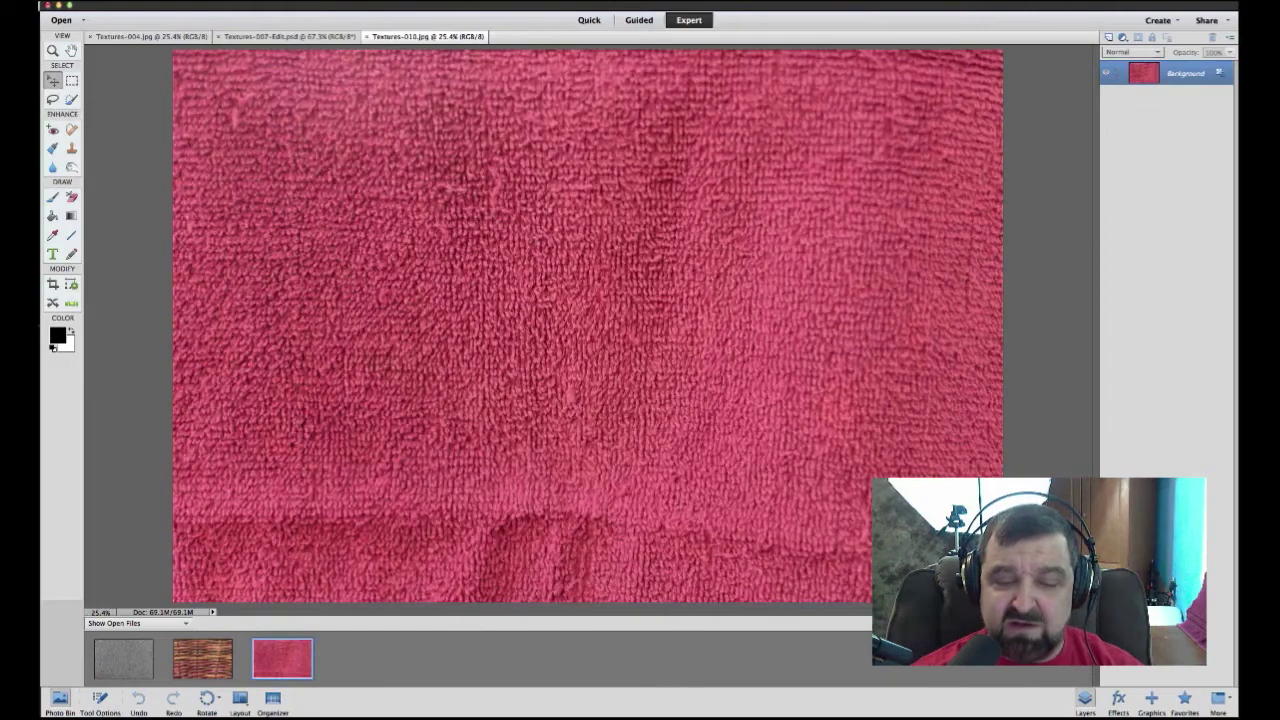
Return to Lightroom and display the studio portraits of the dark-haired woman from the Family collection set.
left_click(762, 714)
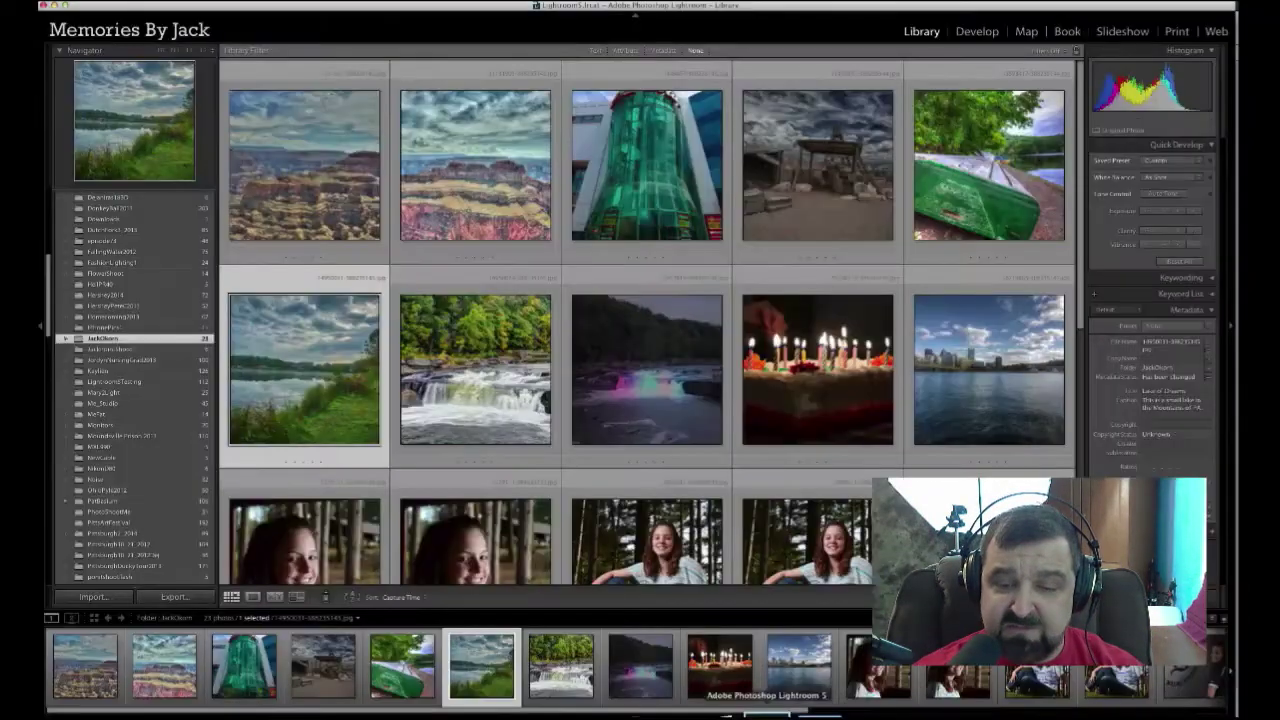
scroll(135, 380, "down", 10)
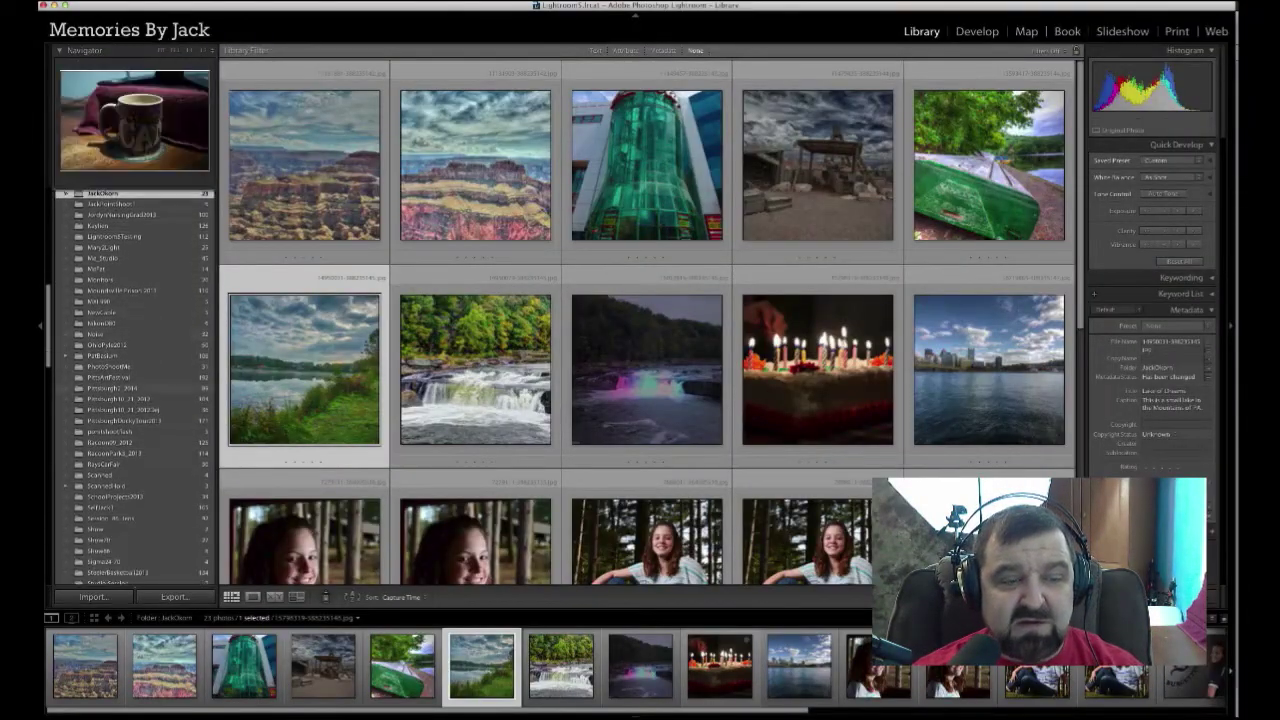
scroll(135, 400, "down", 4)
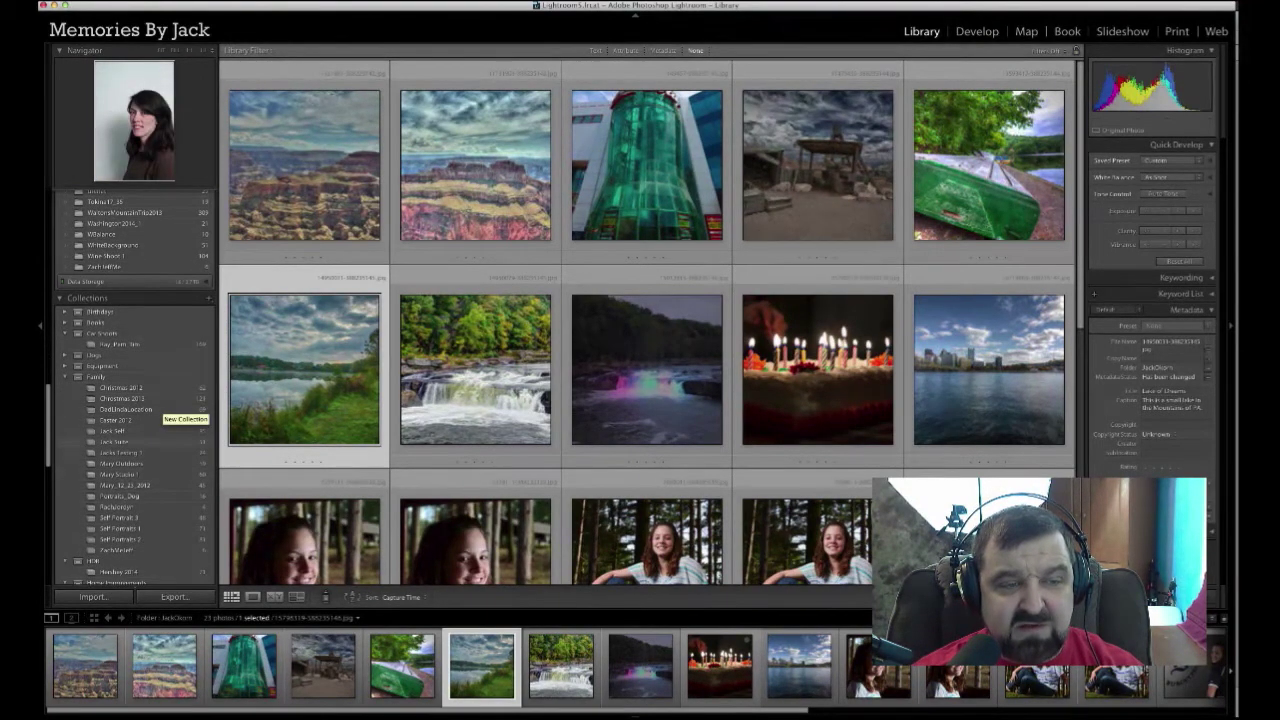
left_click(112, 431)
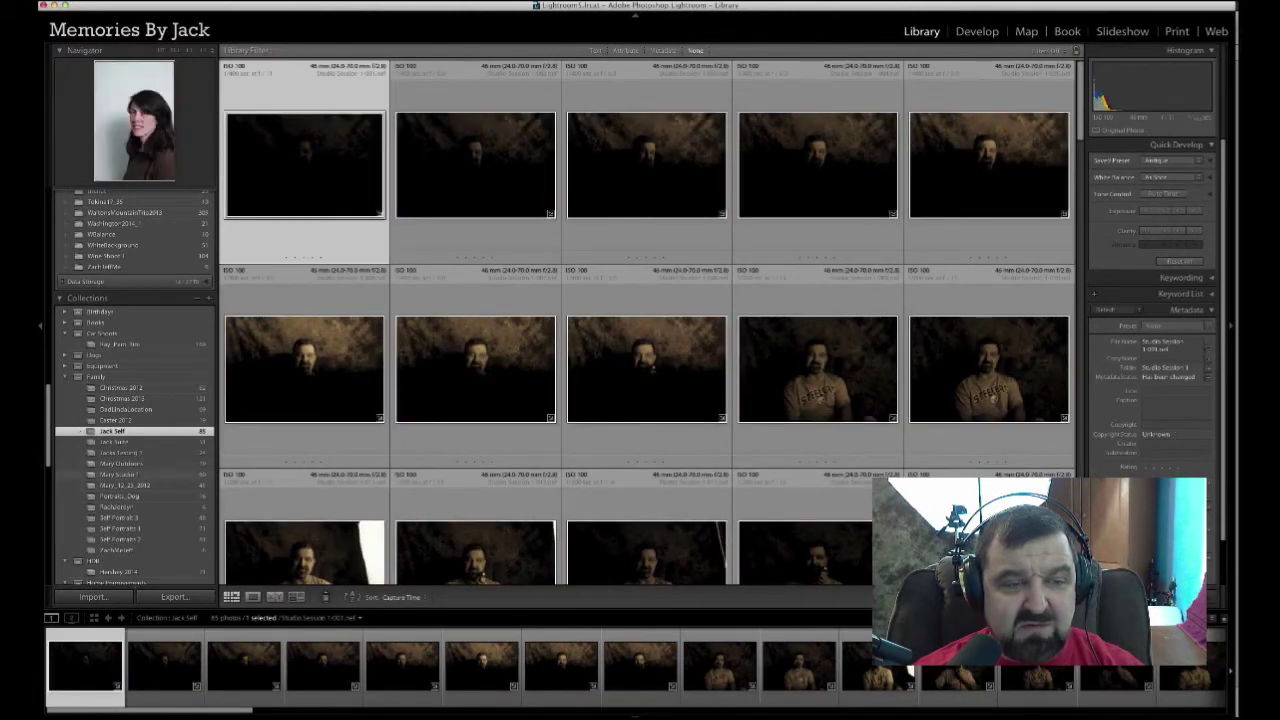
left_click(118, 474)
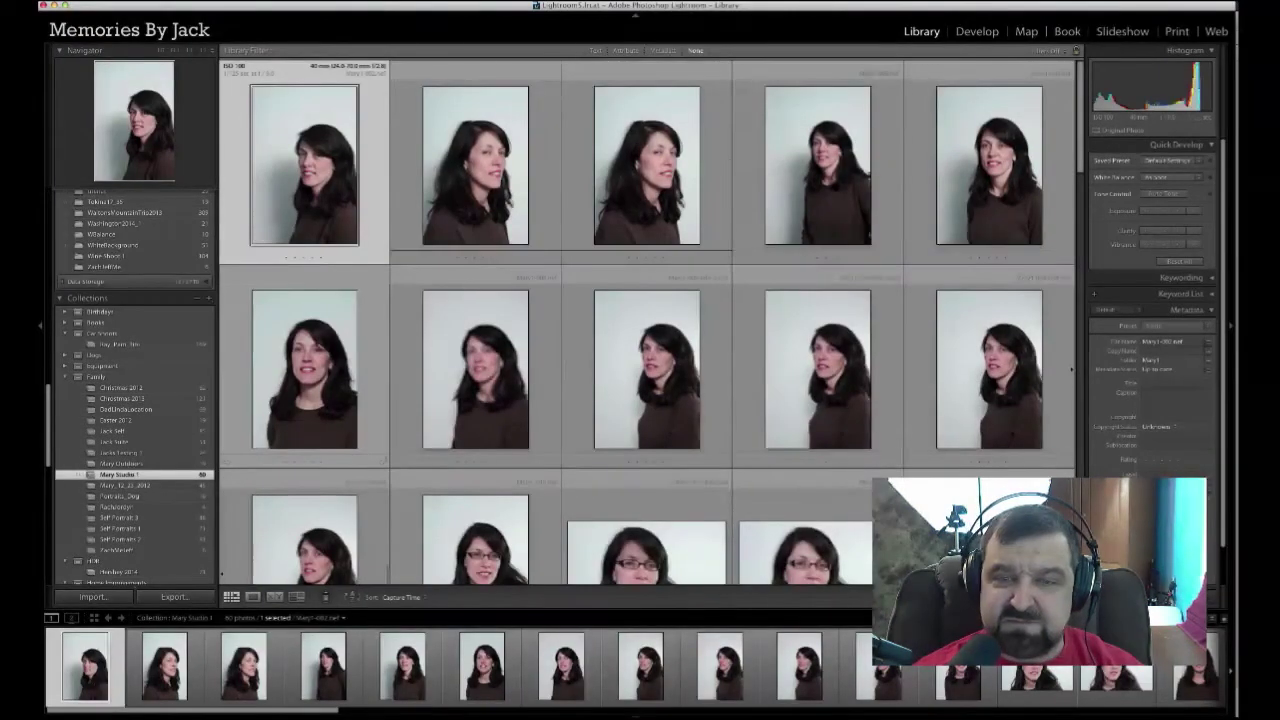
scroll(648, 323, "down", 6)
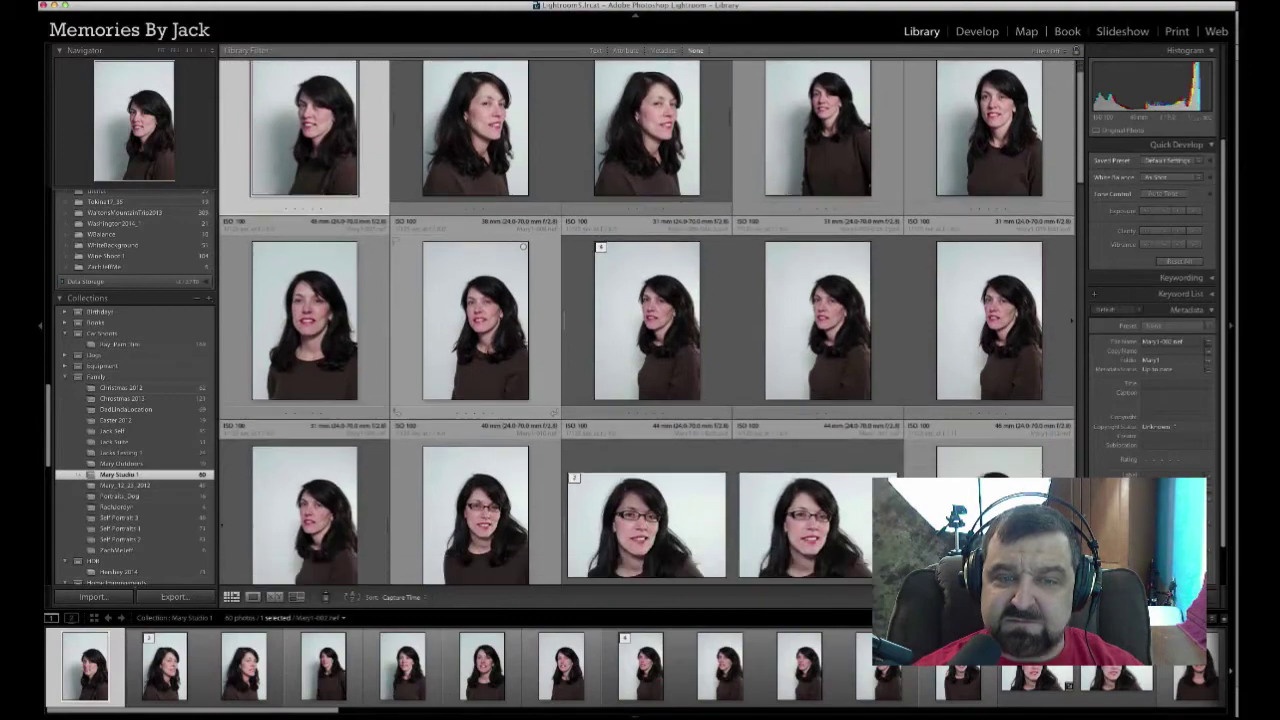
Look through the studio portraits and switch to the Family collection of the woman in the white sweater.
scroll(648, 323, "down", 10)
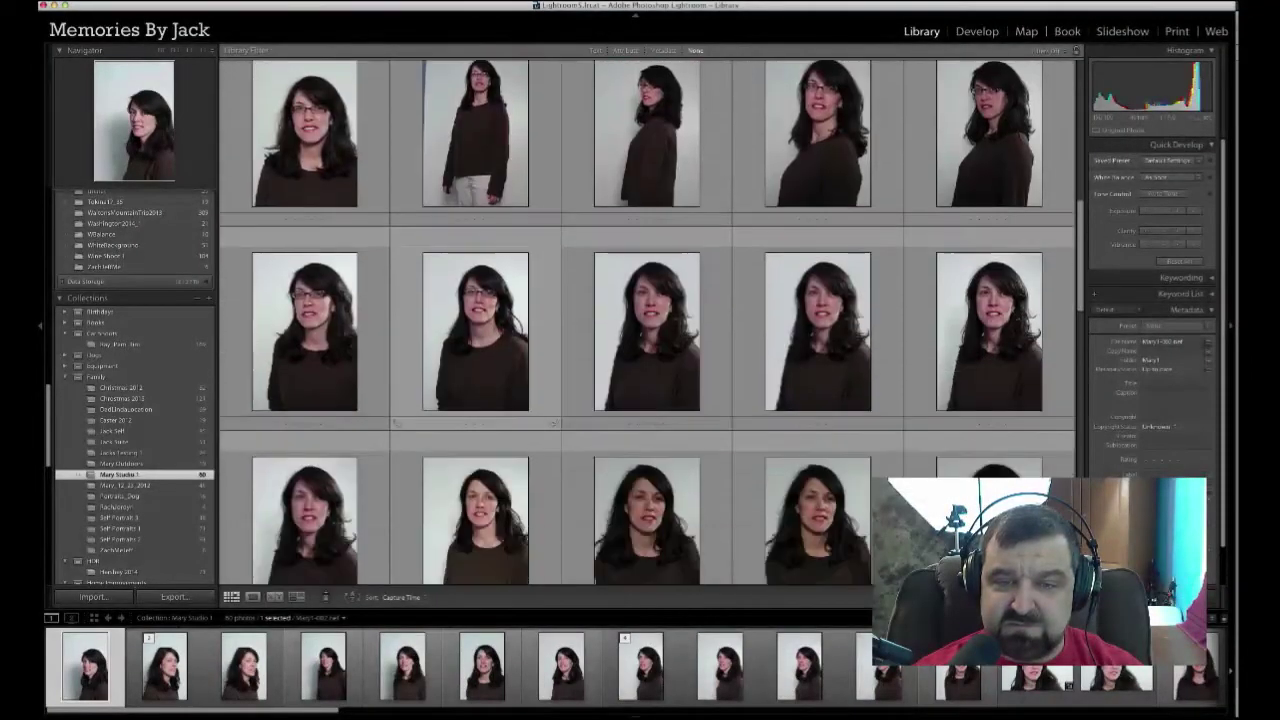
scroll(648, 323, "down", 6)
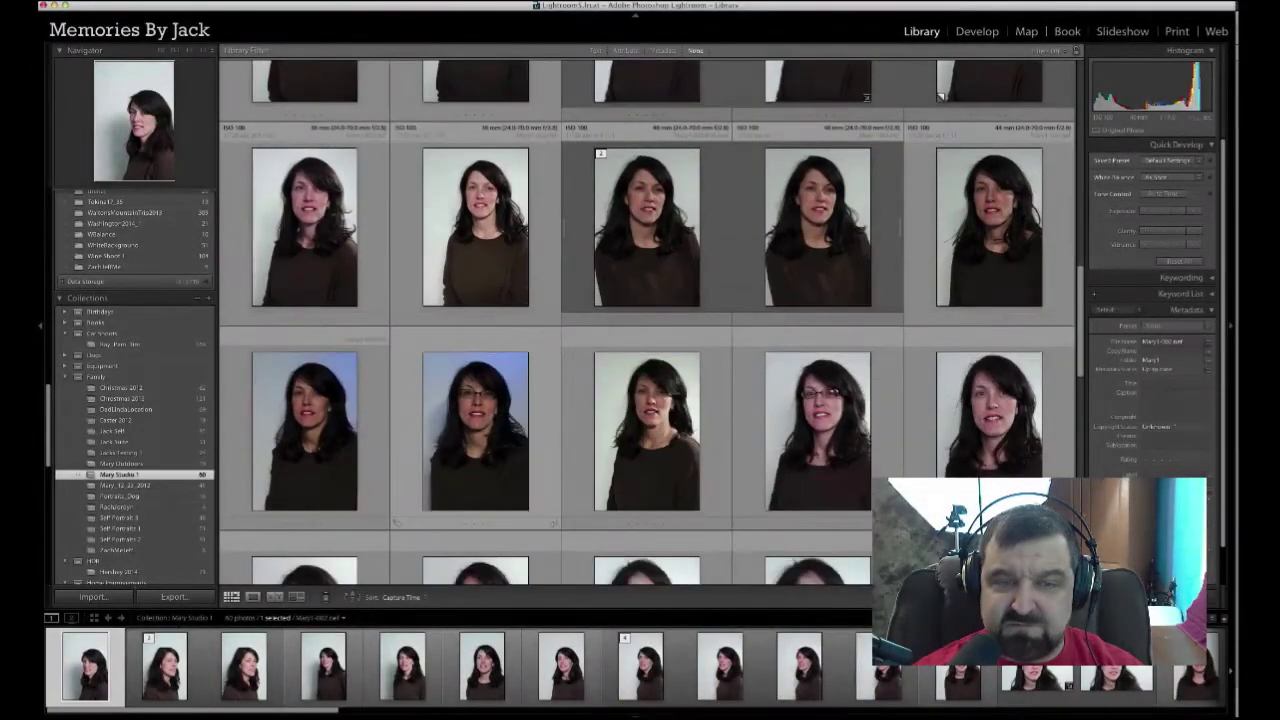
scroll(648, 323, "down", 2)
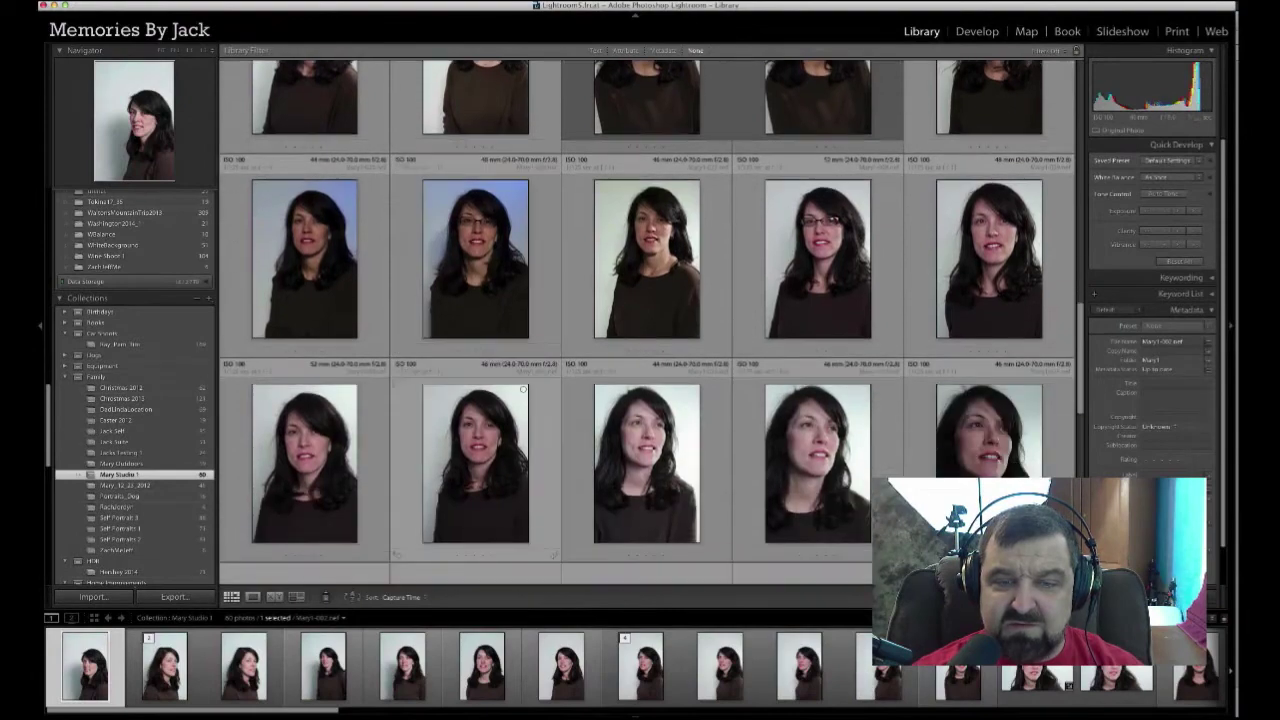
left_click(124, 485)
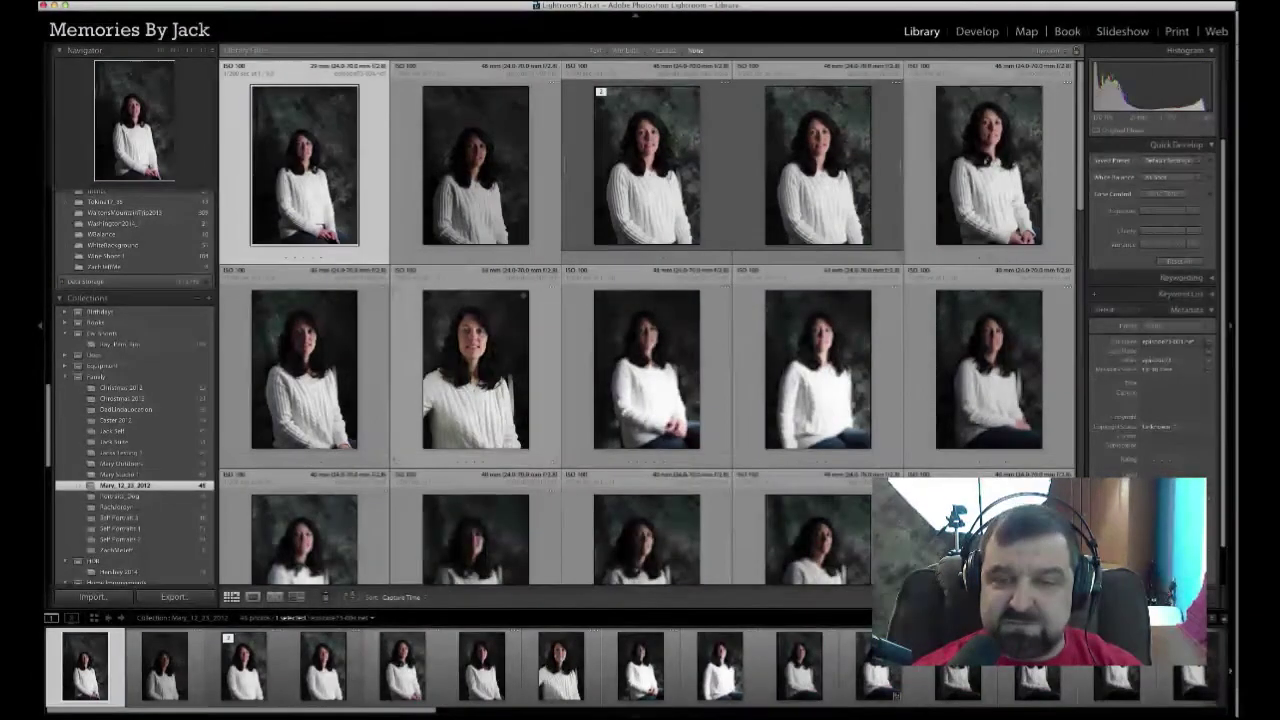
scroll(891, 485, "down", 5)
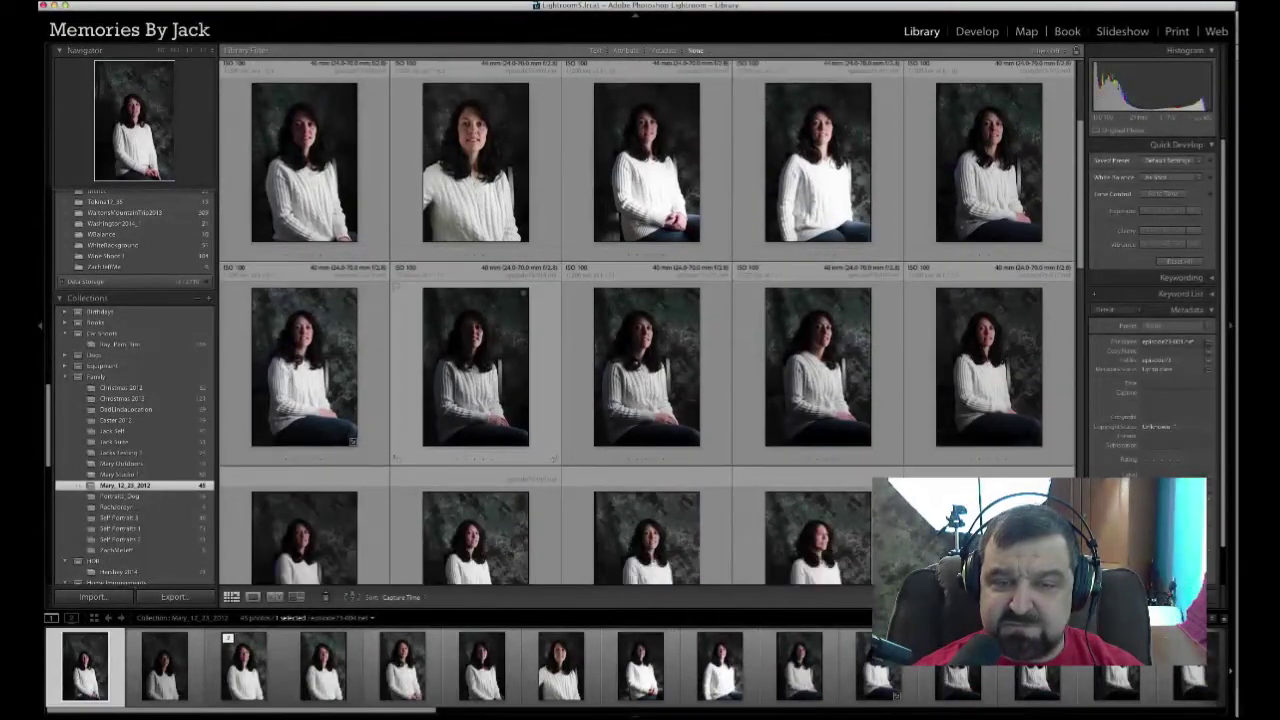
scroll(650, 320, "up", 5)
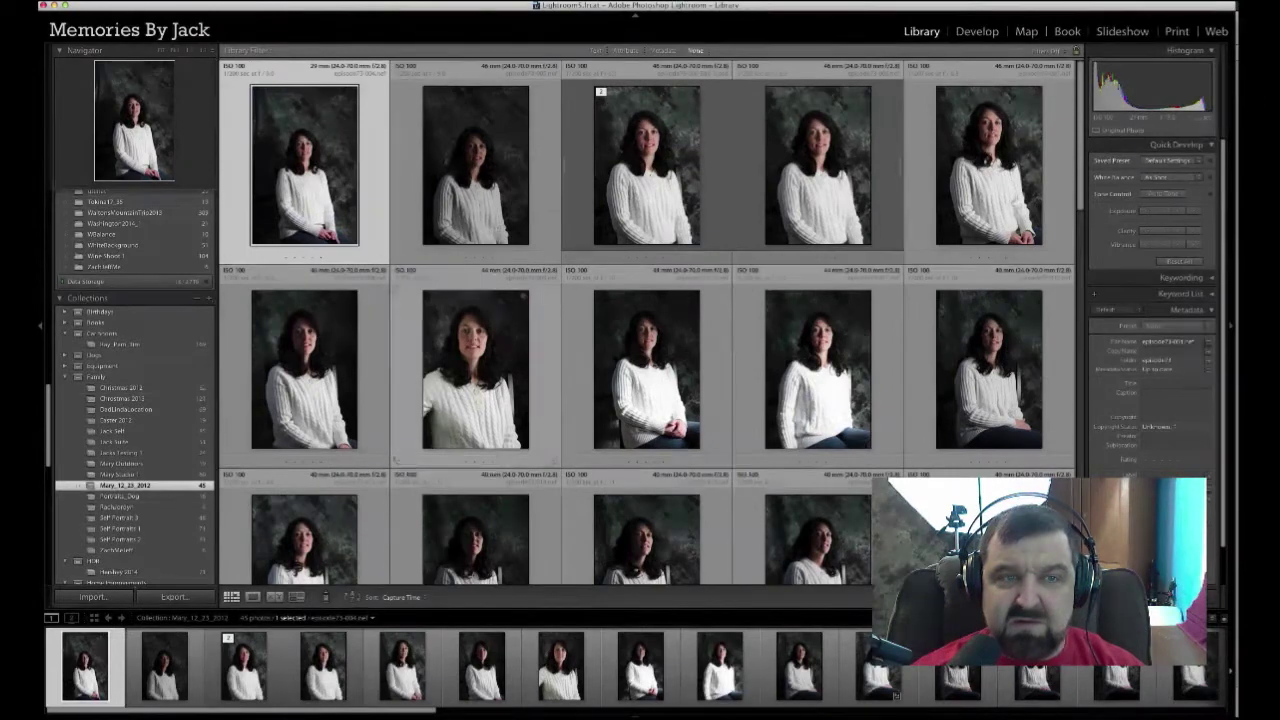
Open a copy with Lightroom adjustments of the first white-sweater portrait in Photoshop Elements 12 Editor and switch to it.
right_click(306, 171)
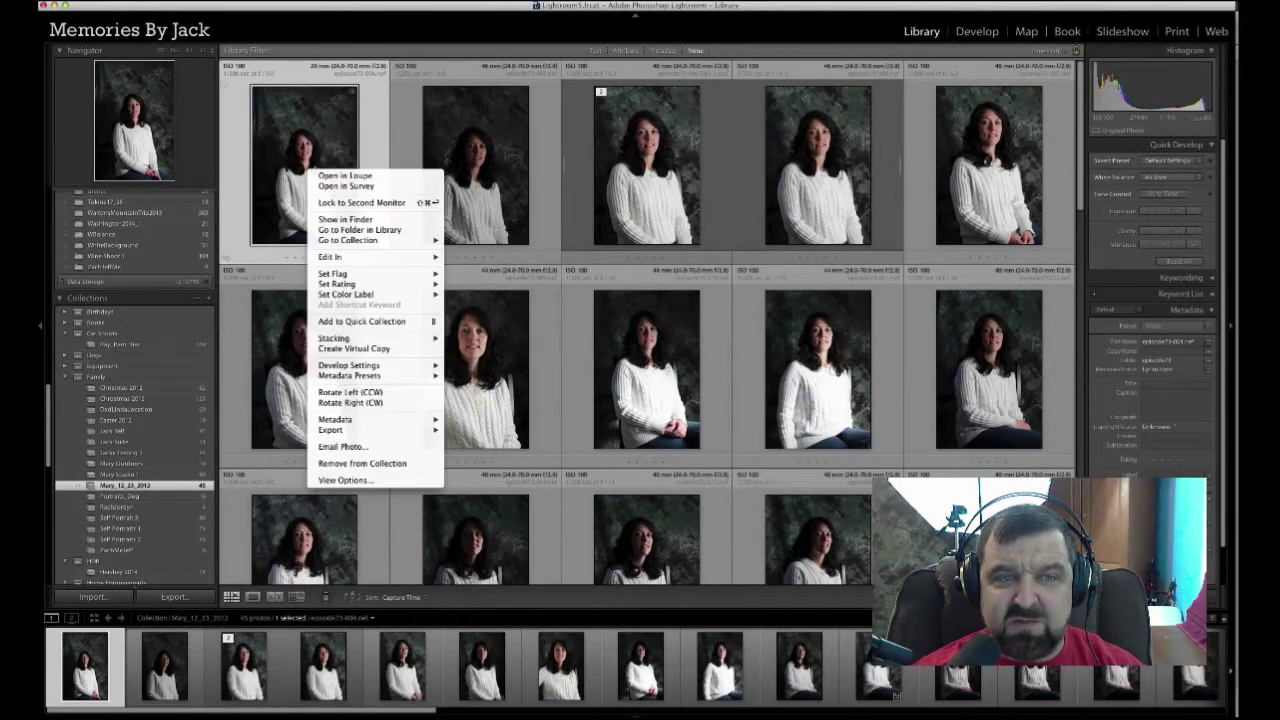
mouse_move(380, 257)
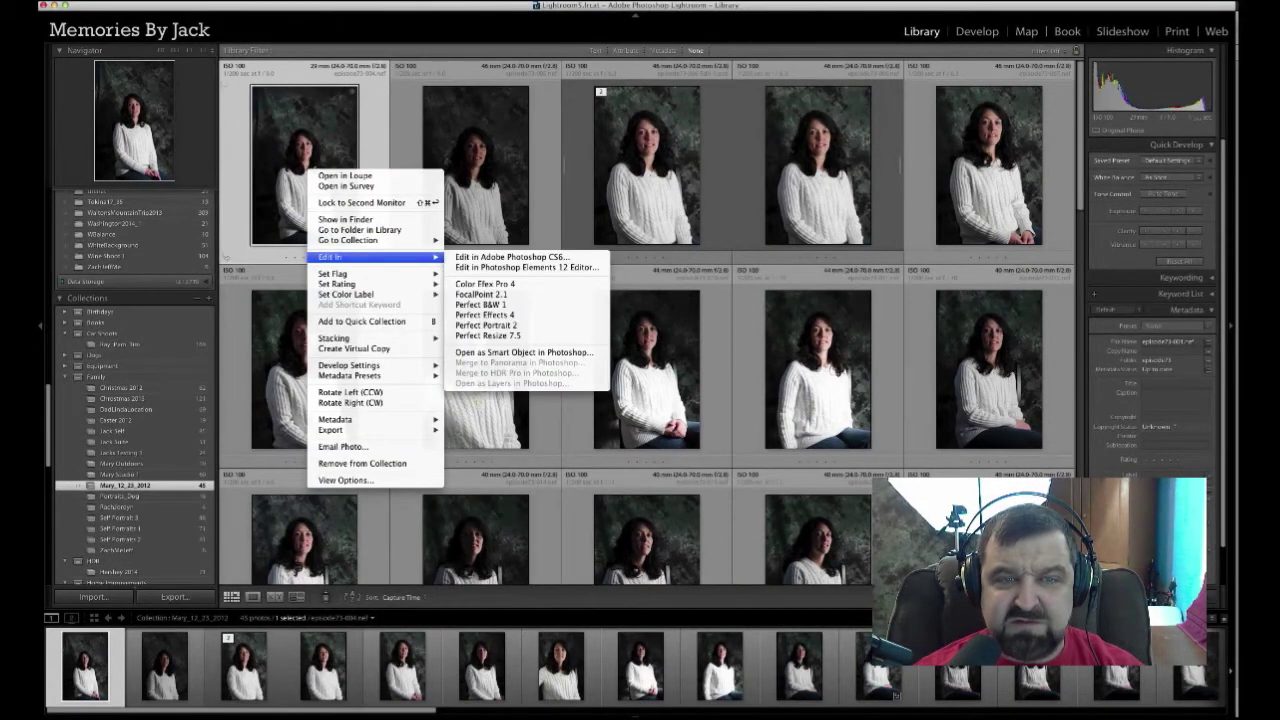
left_click(523, 267)
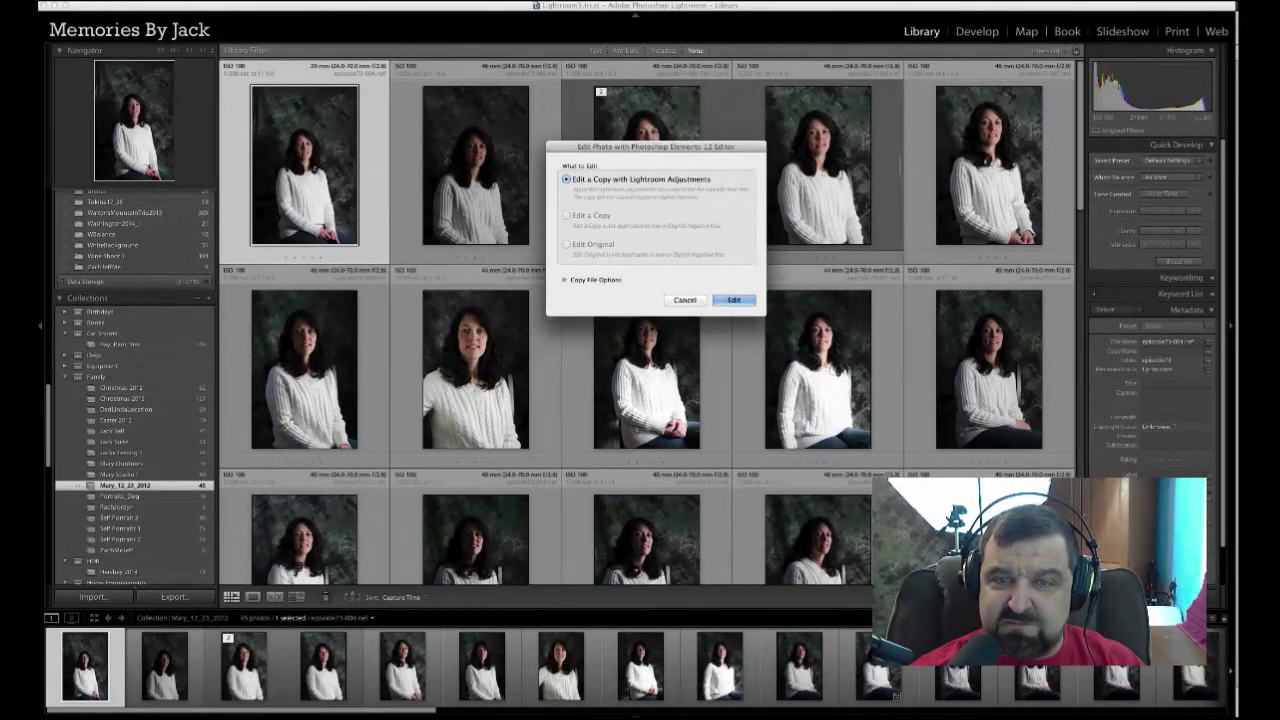
key("Return")
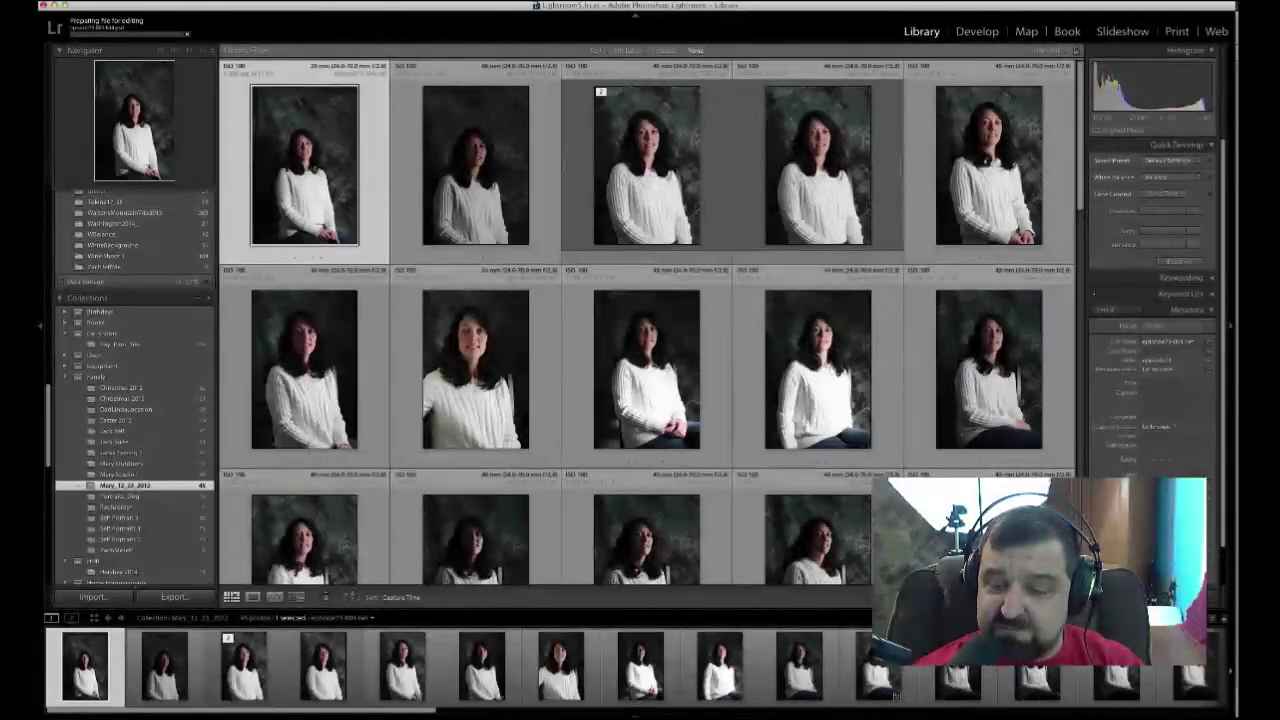
key("super+Tab")
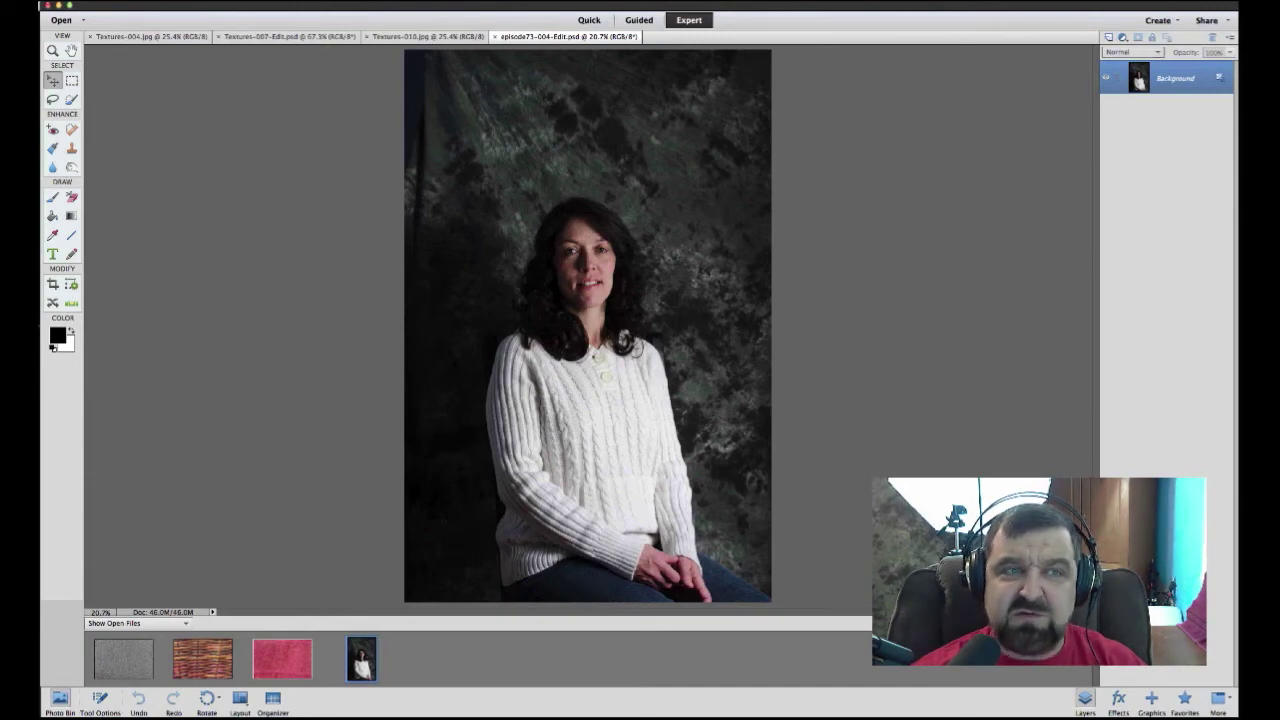
Look through the open texture images, including Textures-010.jpg and Textures-004.jpg, and return to the portrait.
left_click(428, 36)
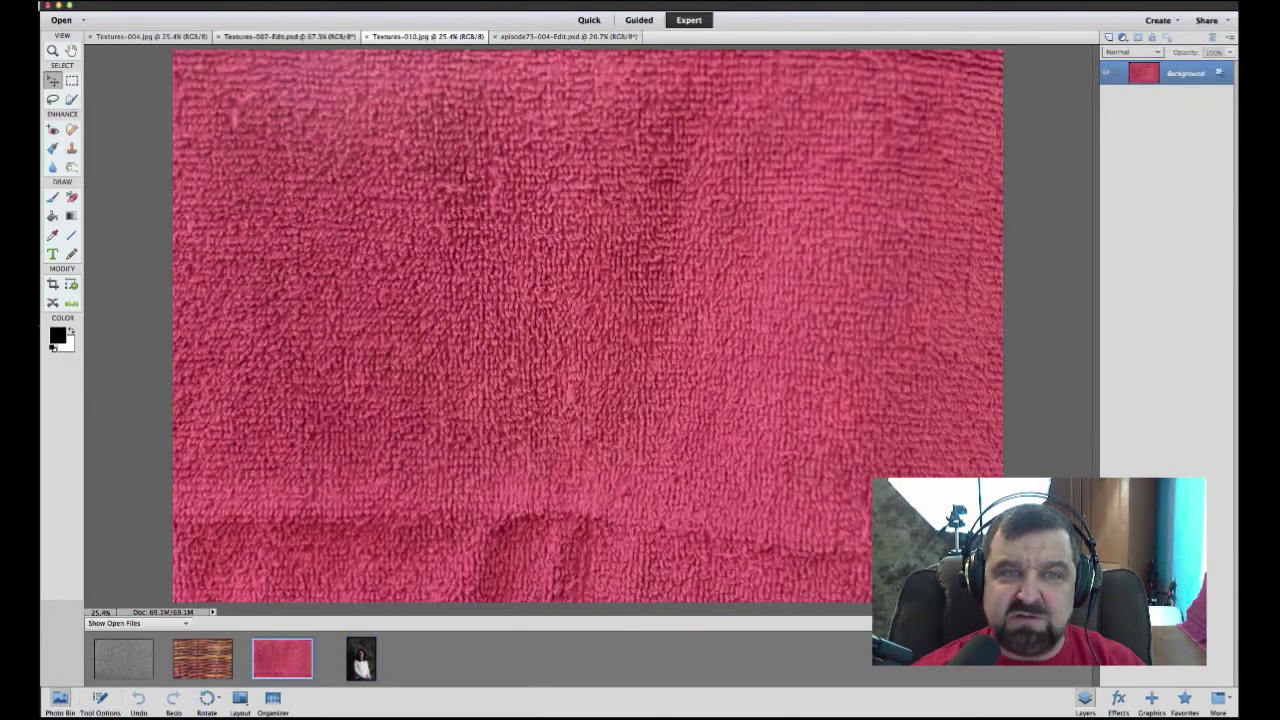
left_click(290, 36)
left_click(151, 36)
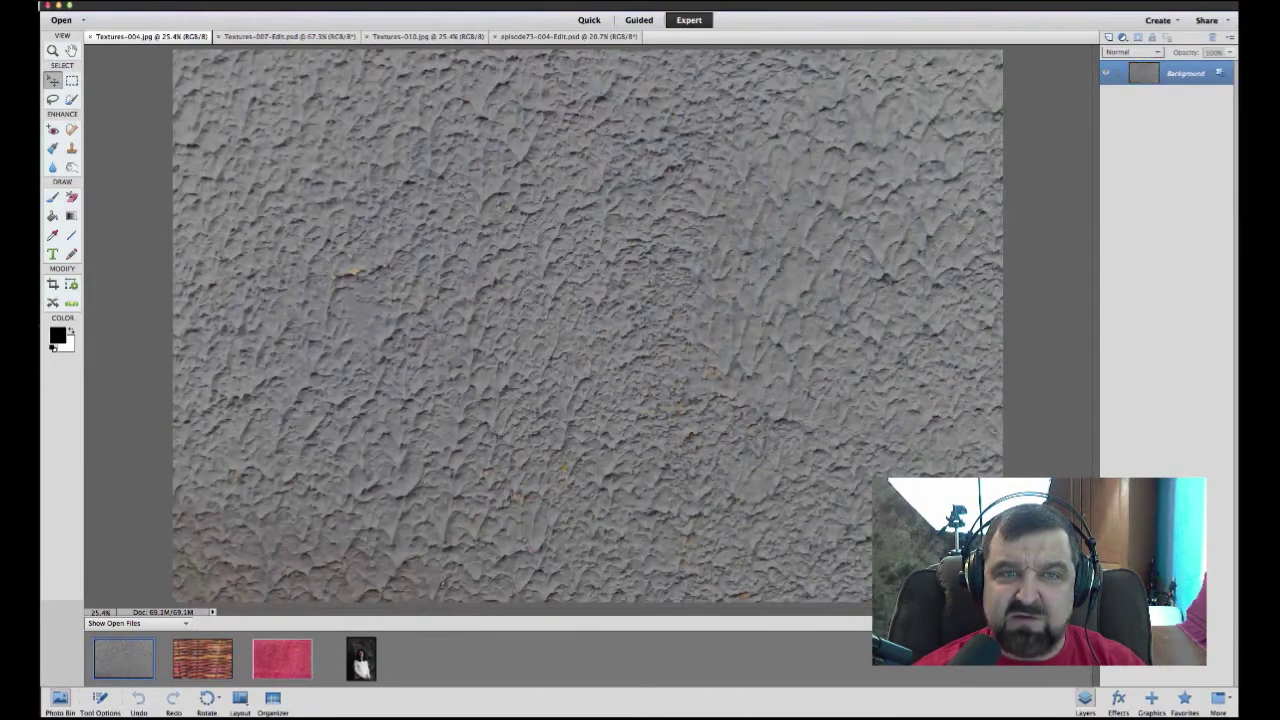
left_click(428, 36)
left_click(568, 36)
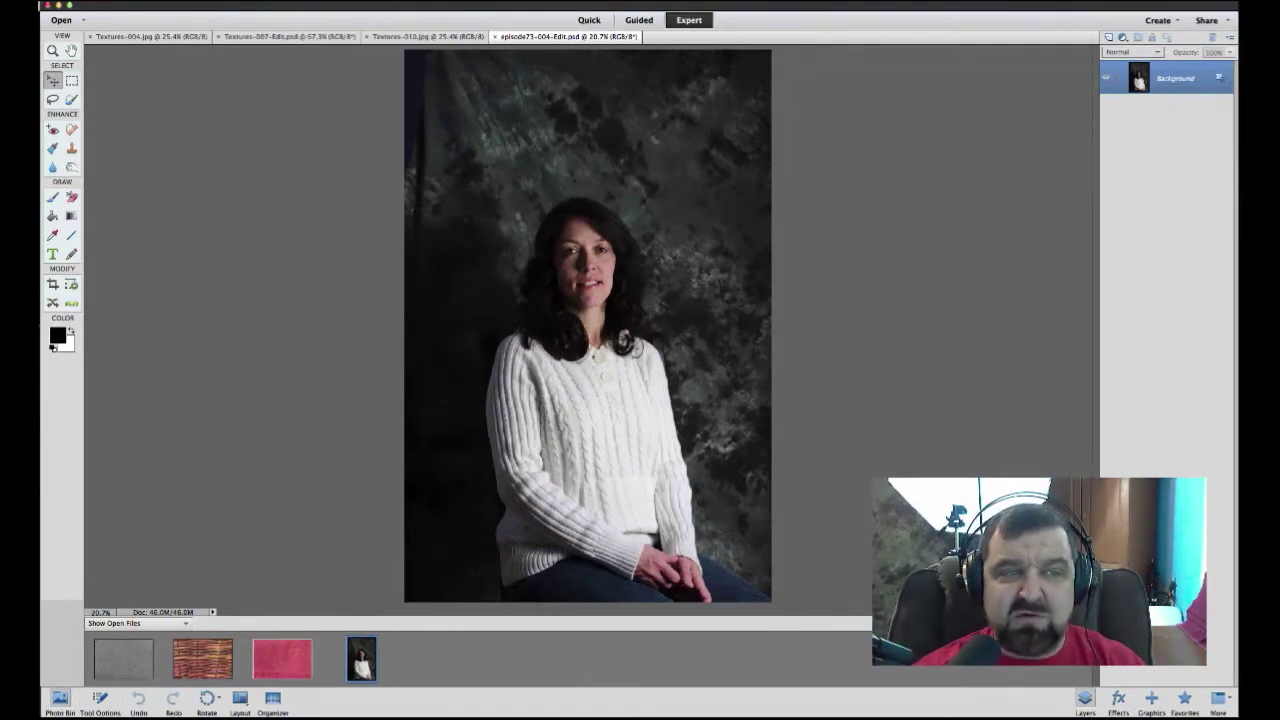
Set the Selection Brush to Selection mode and clear the selection left by a trial mask stroke over the hair.
key("a")
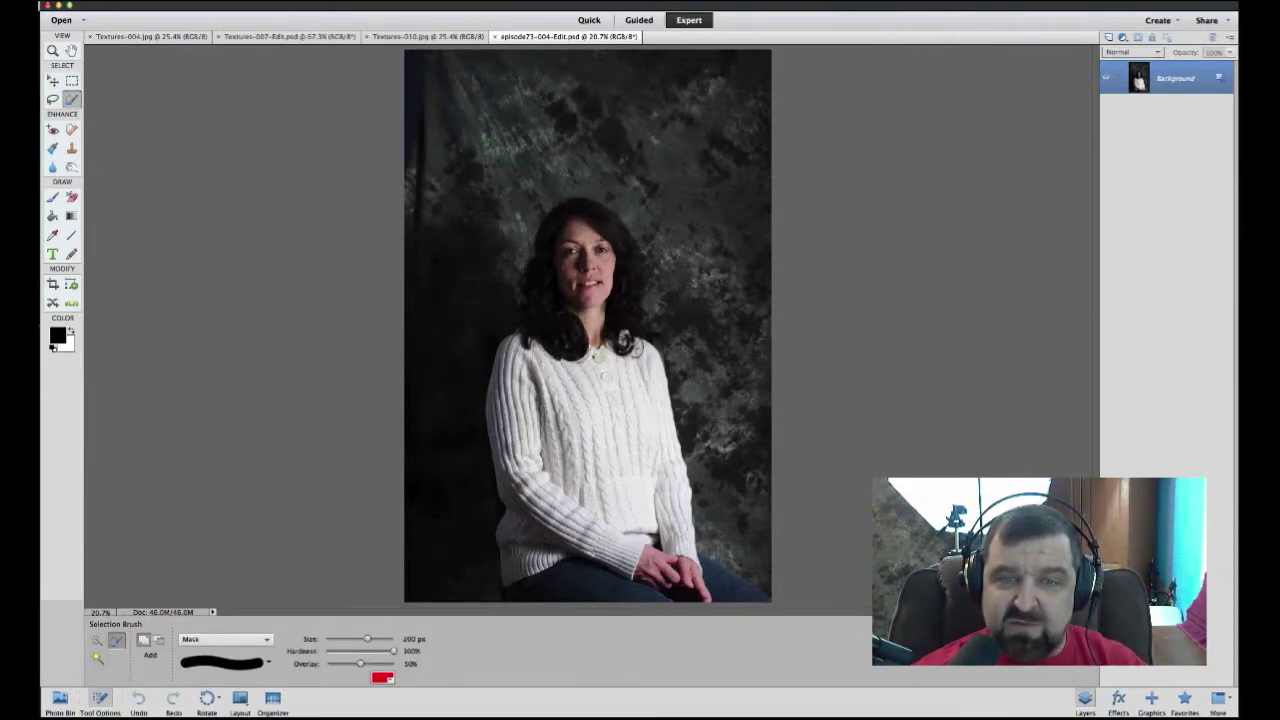
left_click_drag(573, 210, 596, 212)
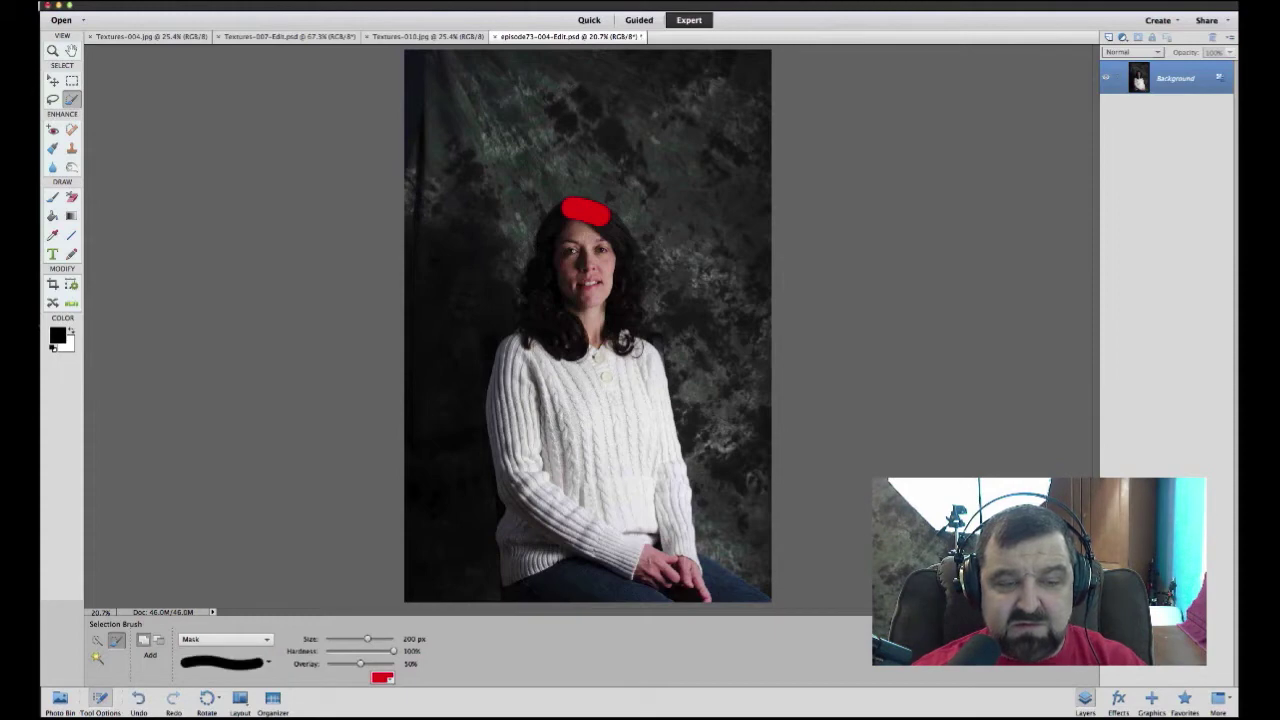
left_click(225, 639)
left_click(215, 630)
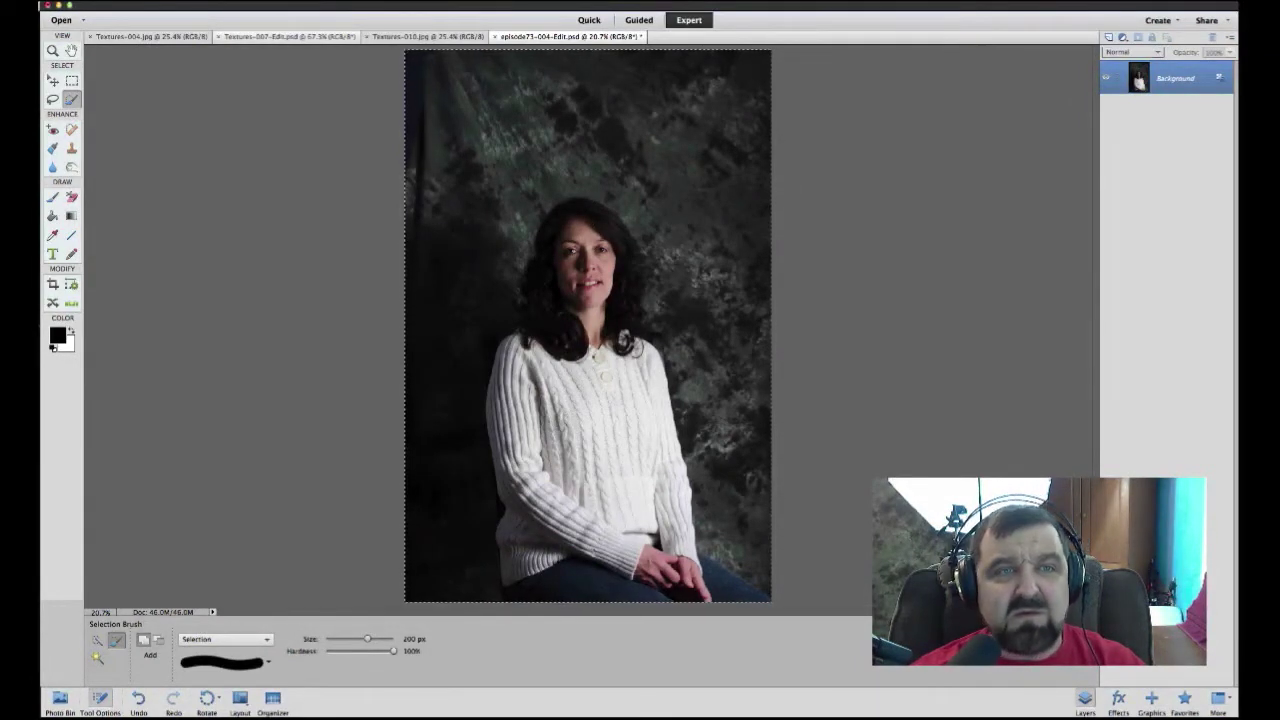
left_click(268, 2)
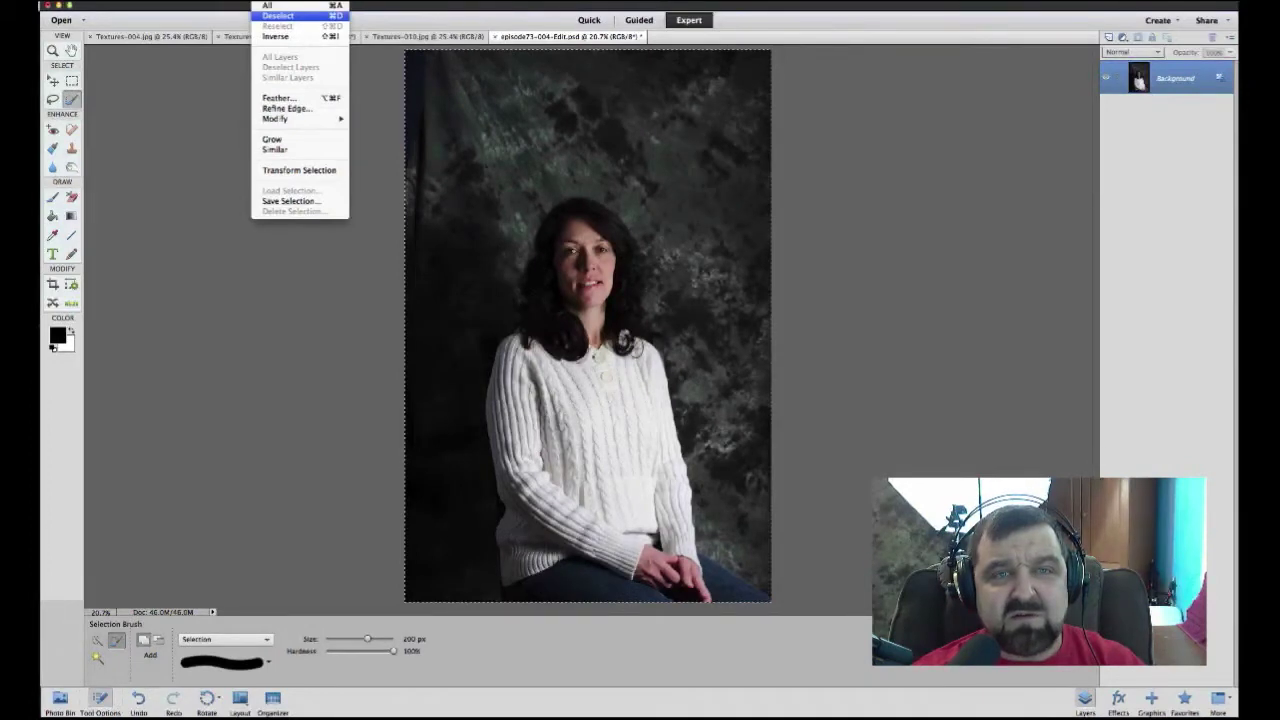
left_click(278, 15)
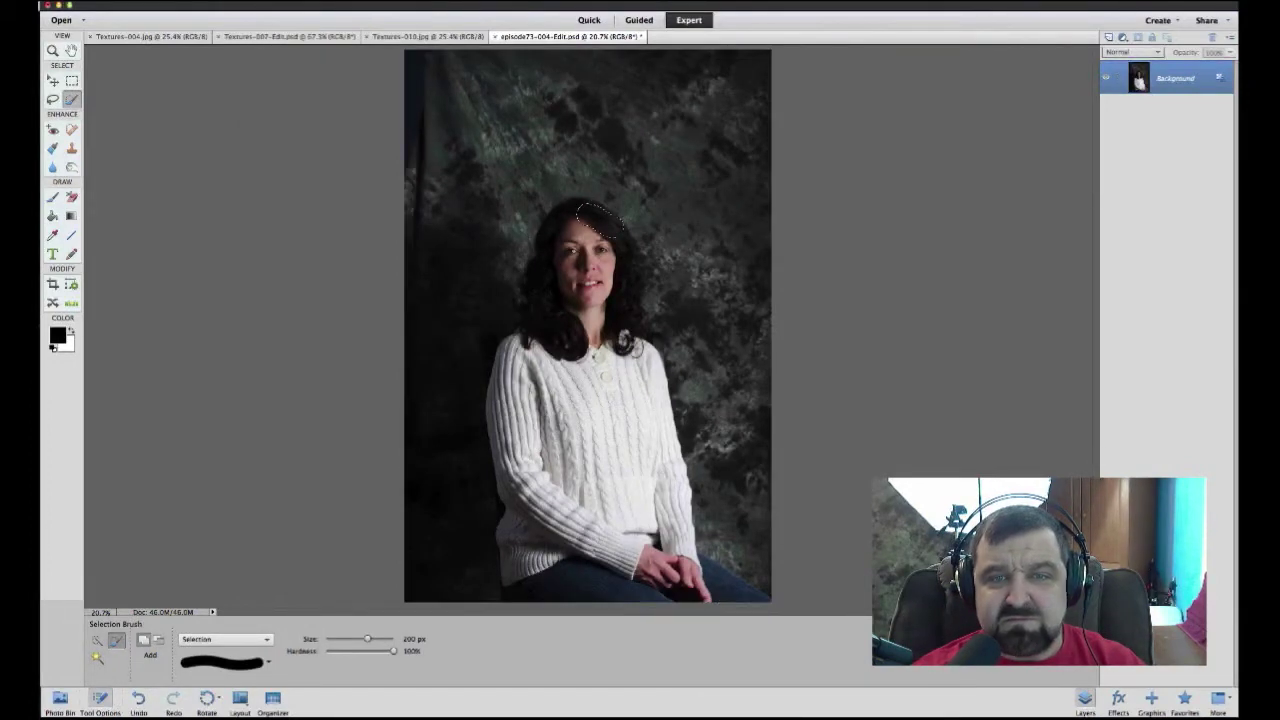
Paint a selection along the woman's outline with the 200 px Selection Brush, following her hair, both arms and her legs.
left_click_drag(630, 275, 682, 500)
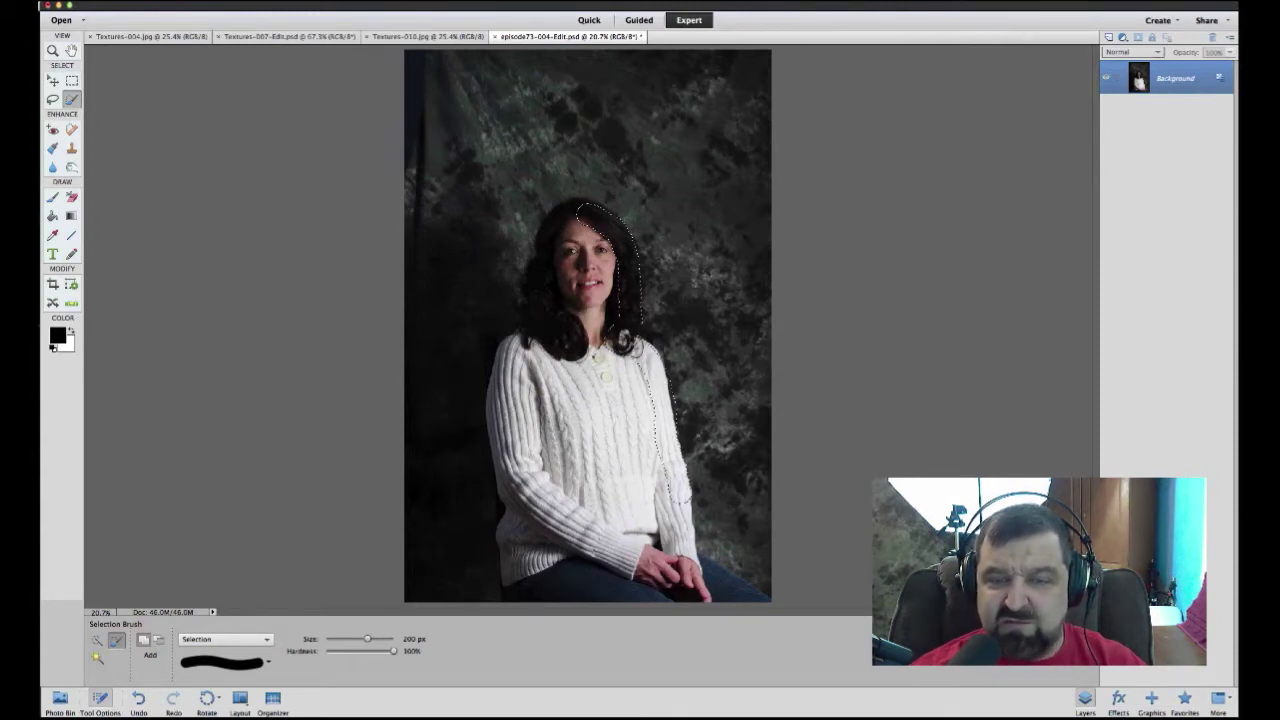
left_click_drag(678, 555, 702, 600)
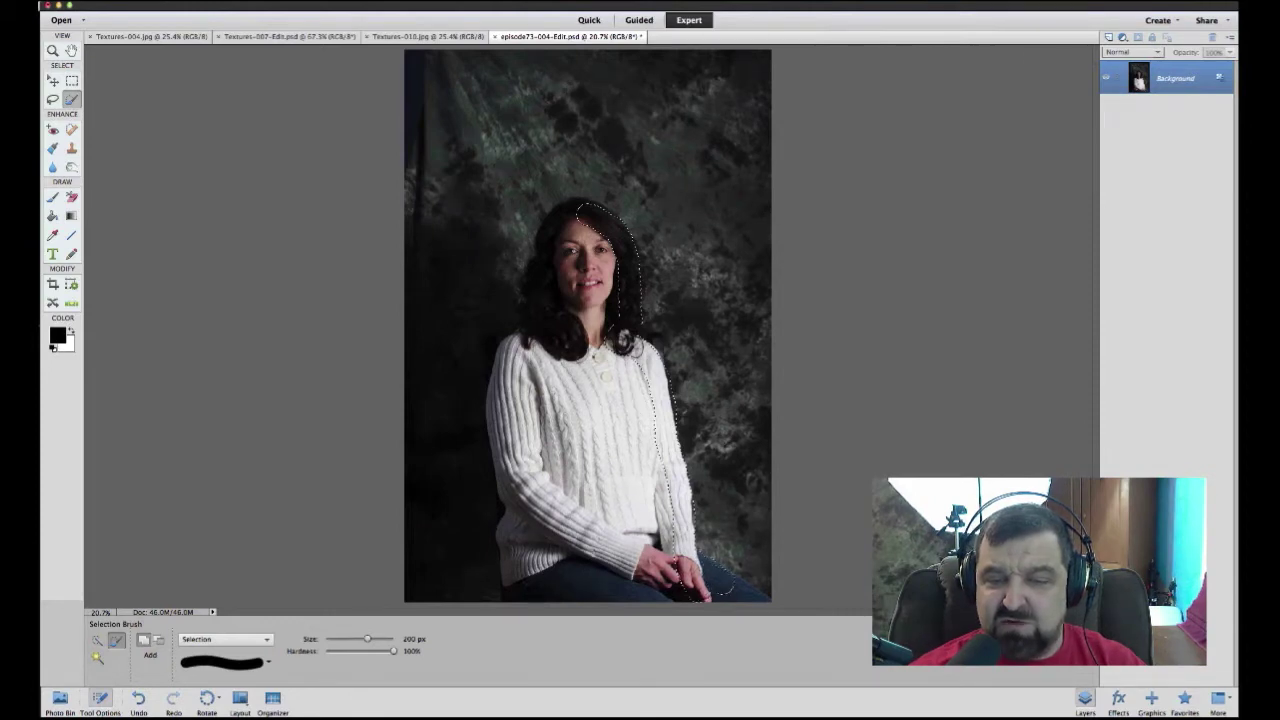
left_click_drag(720, 590, 766, 598)
left_click_drag(585, 594, 506, 590)
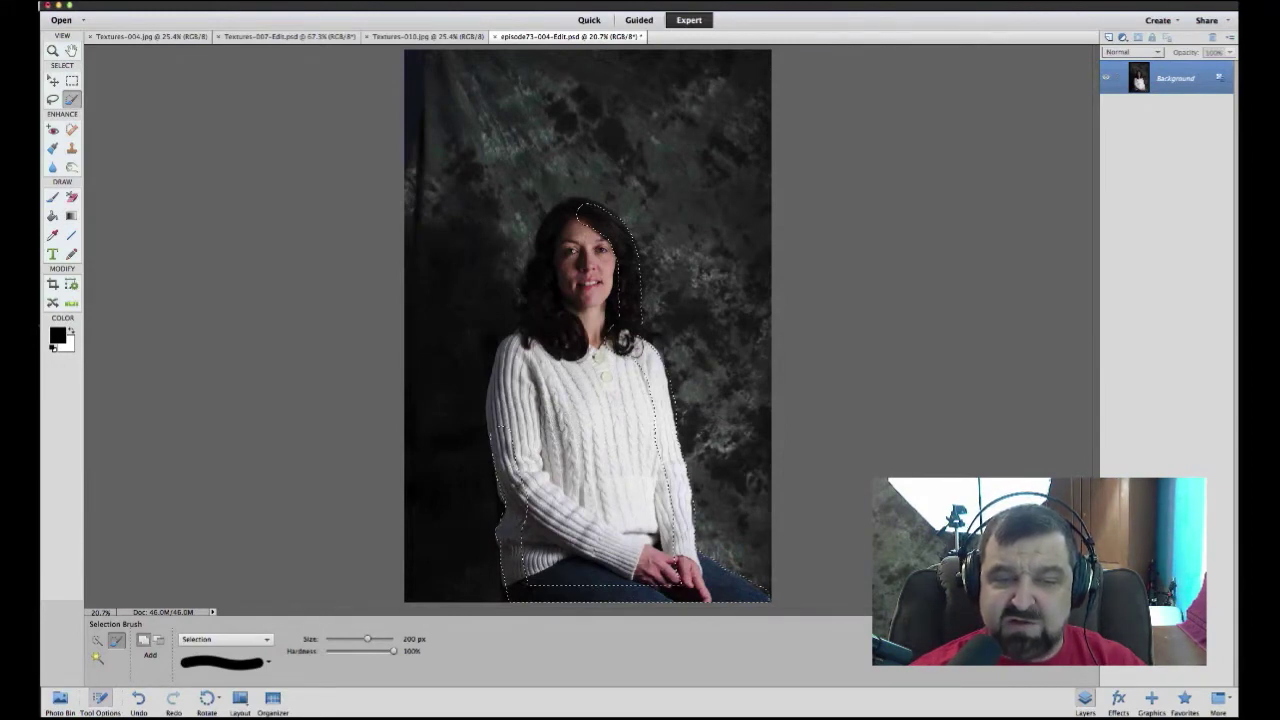
mouse_move(518, 355)
left_mouse_down()
mouse_move(543, 222)
mouse_move(558, 206)
mouse_move(600, 234)
mouse_move(592, 282)
mouse_move(604, 284)
mouse_move(614, 256)
left_mouse_up()
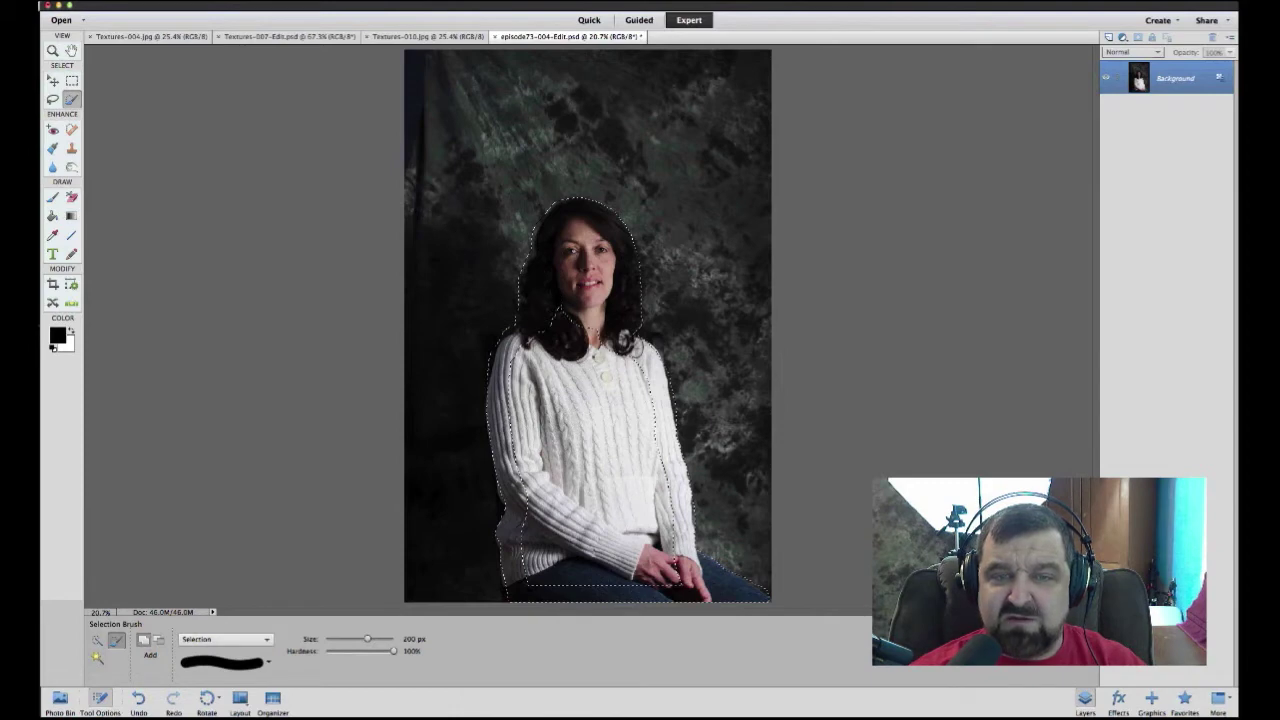
Fill in the selection across the woman's sweater and hands, enlarging the Selection Brush to 700 px, and reduce the brush to 300 px.
mouse_move(595, 356)
left_mouse_down()
mouse_move(648, 398)
mouse_move(662, 480)
left_mouse_up()
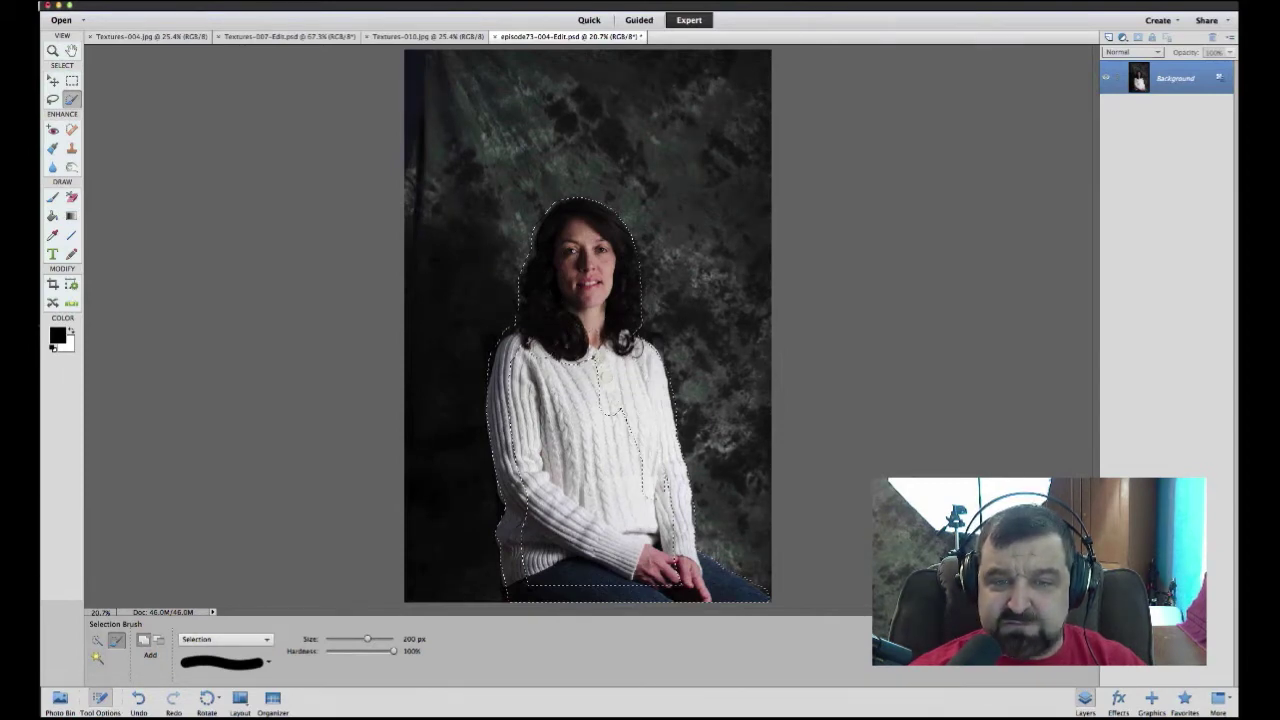
left_click_drag(598, 388, 530, 412)
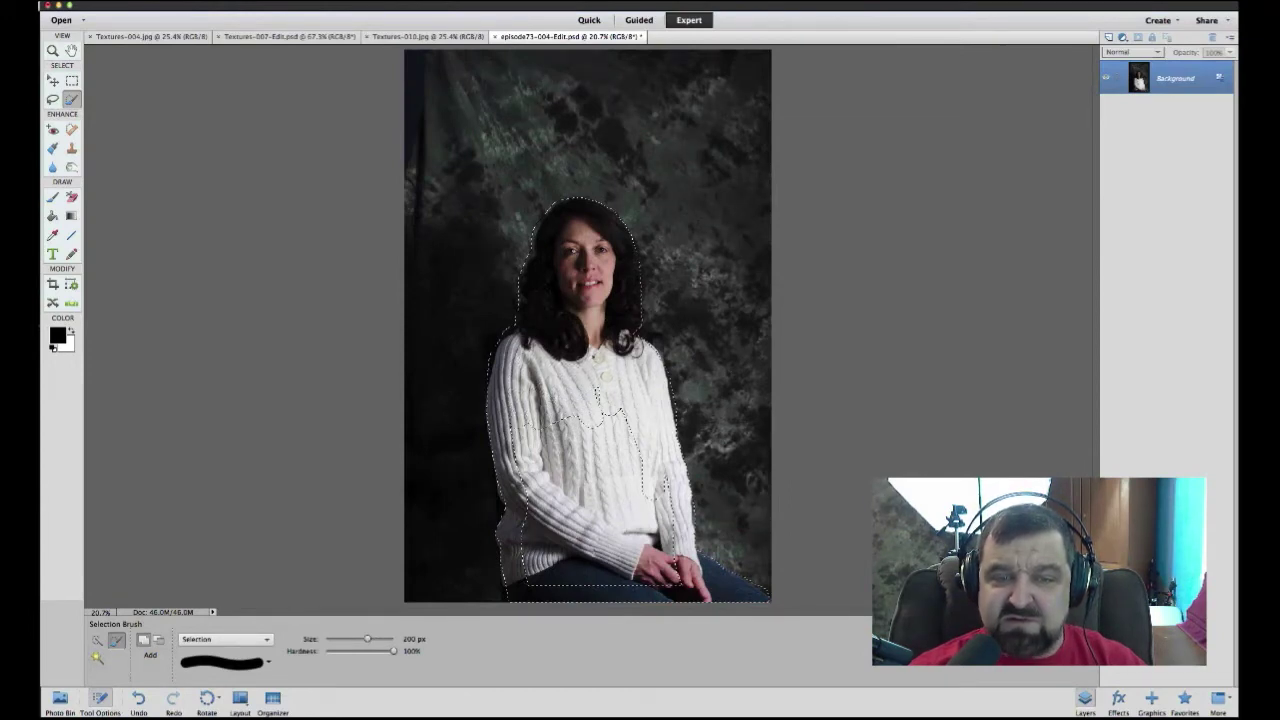
mouse_move(620, 417)
left_mouse_down()
mouse_move(630, 484)
mouse_move(650, 500)
left_mouse_up()
key("bracketright")
key("bracketright")
key("bracketright")
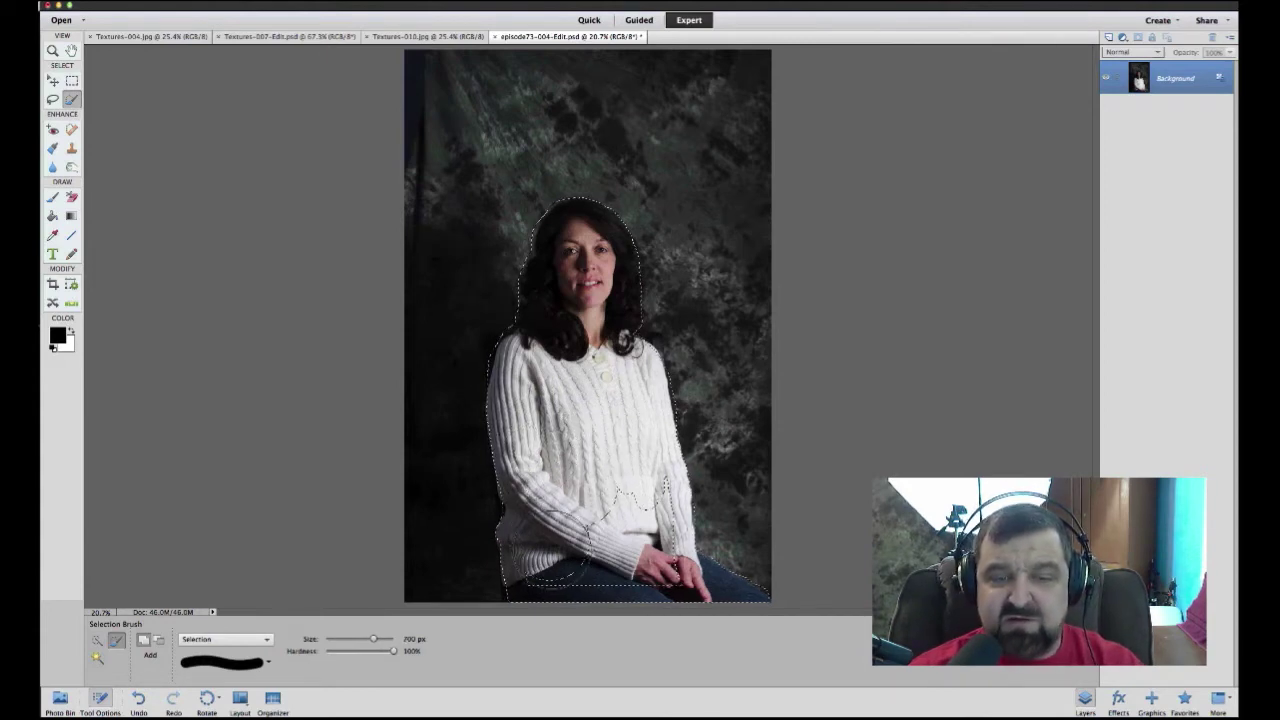
mouse_move(625, 545)
left_mouse_down()
mouse_move(665, 545)
mouse_move(634, 486)
mouse_move(618, 500)
left_mouse_up()
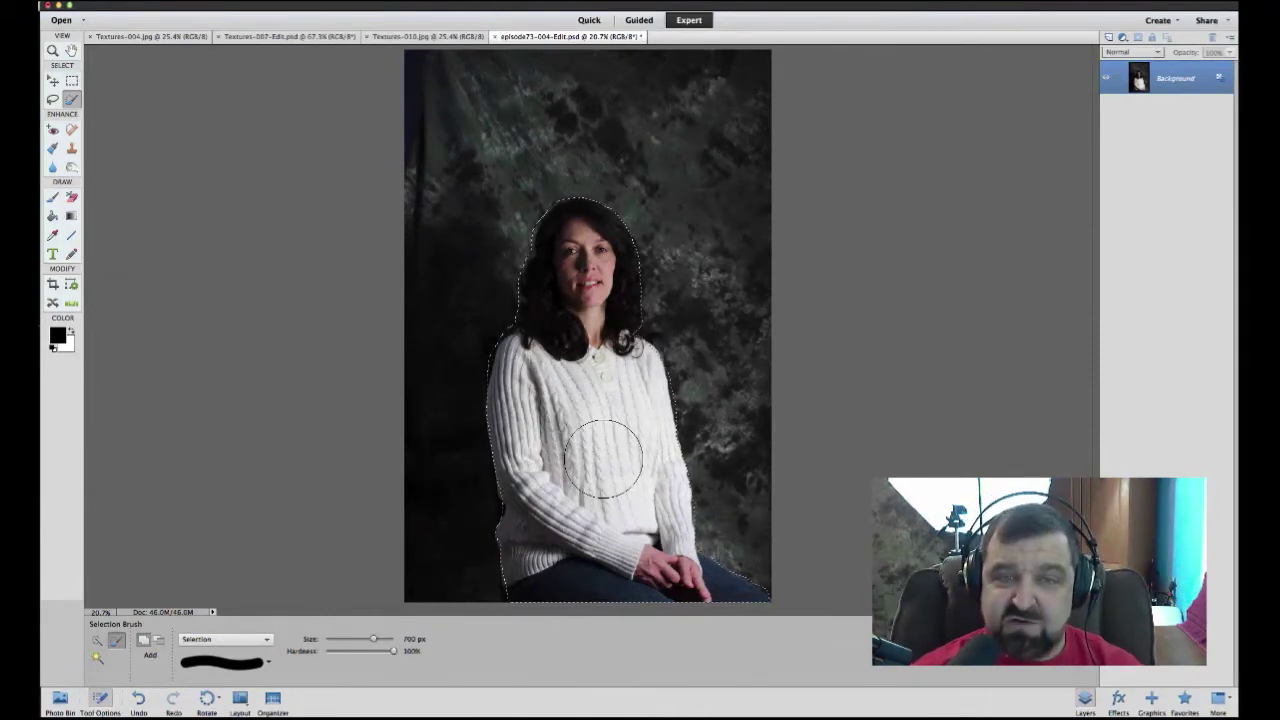
key("bracketleft")
key("bracketleft")
key("bracketleft")
key("bracketleft")
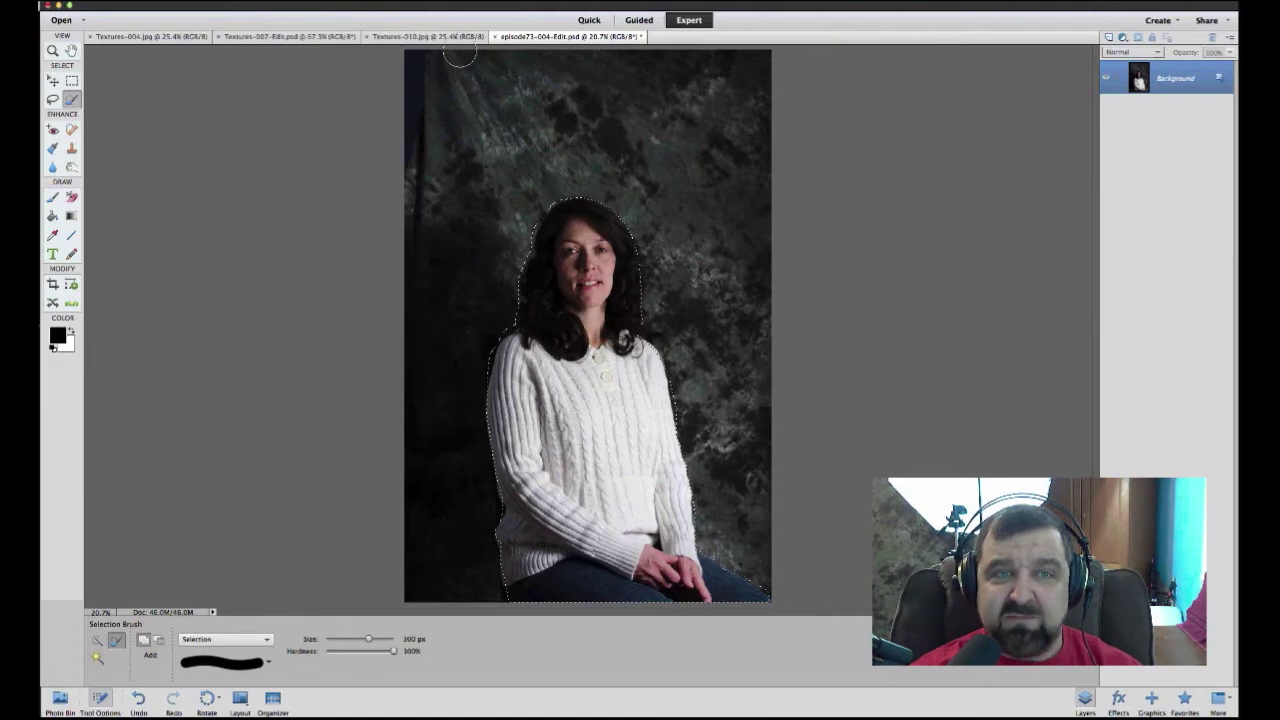
Invert the selection of the woman and copy the backdrop around her to a new layer.
left_click(262, 1)
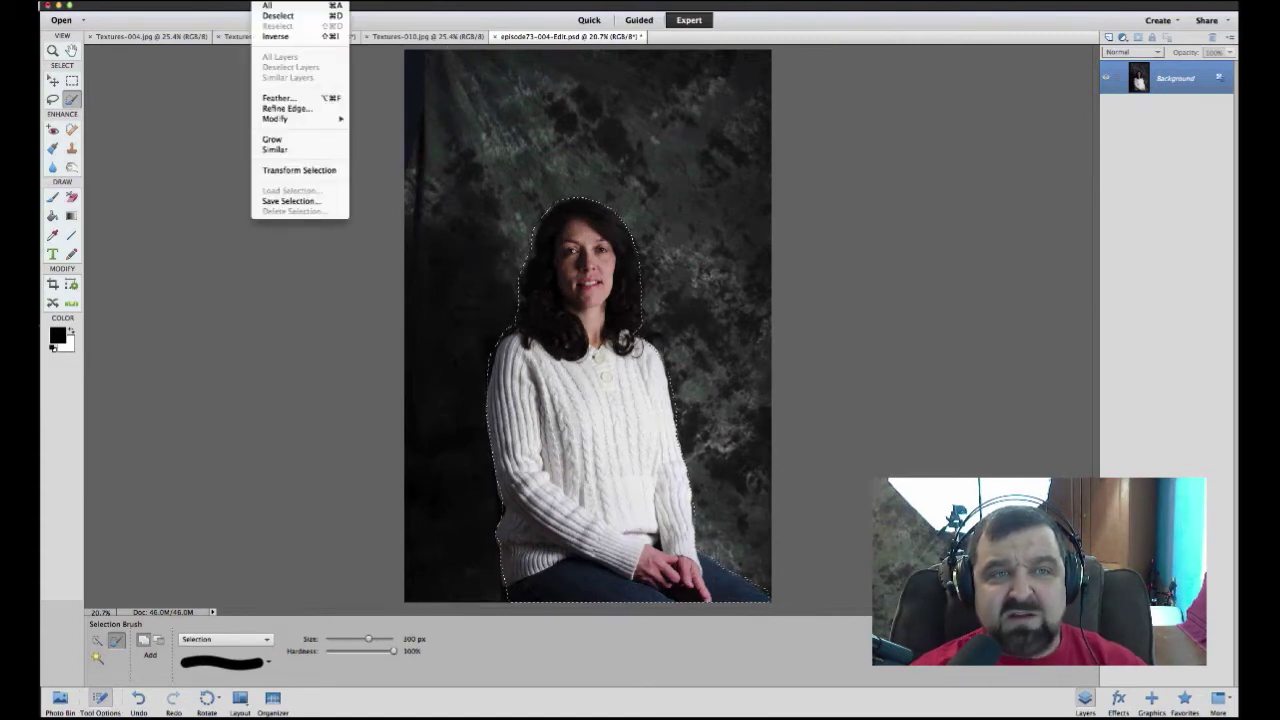
left_click(290, 36)
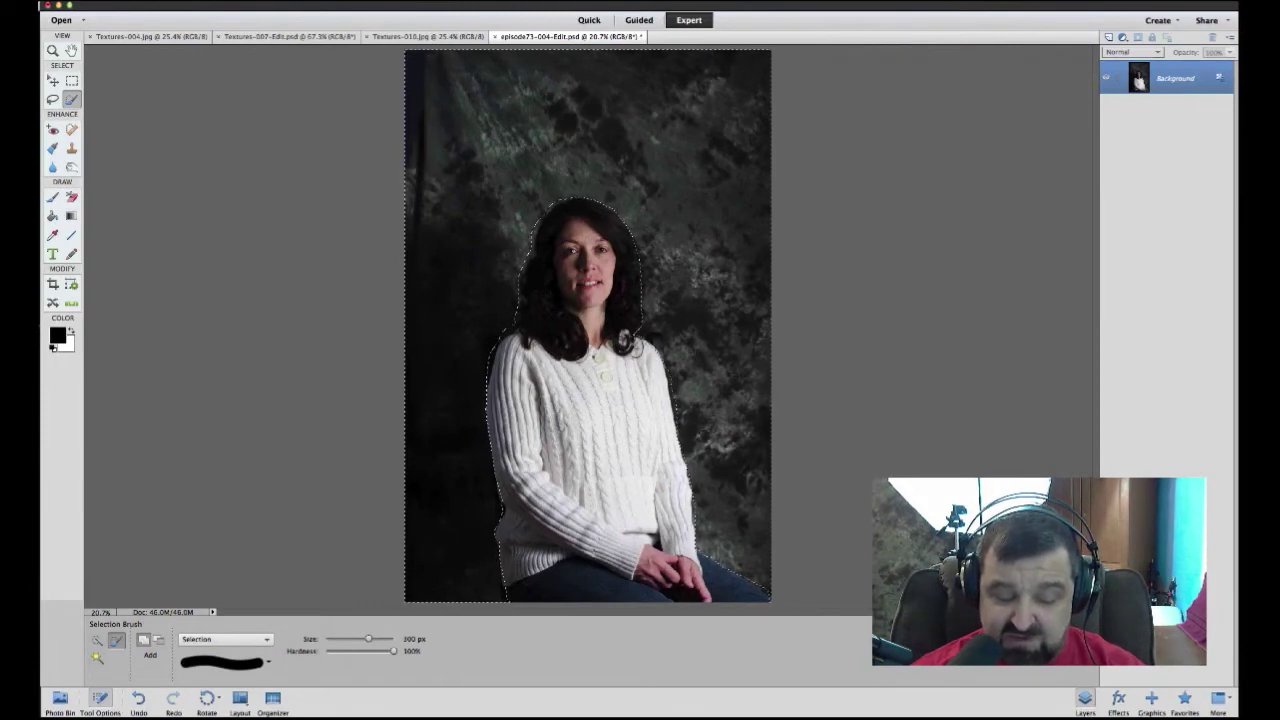
key("super+j")
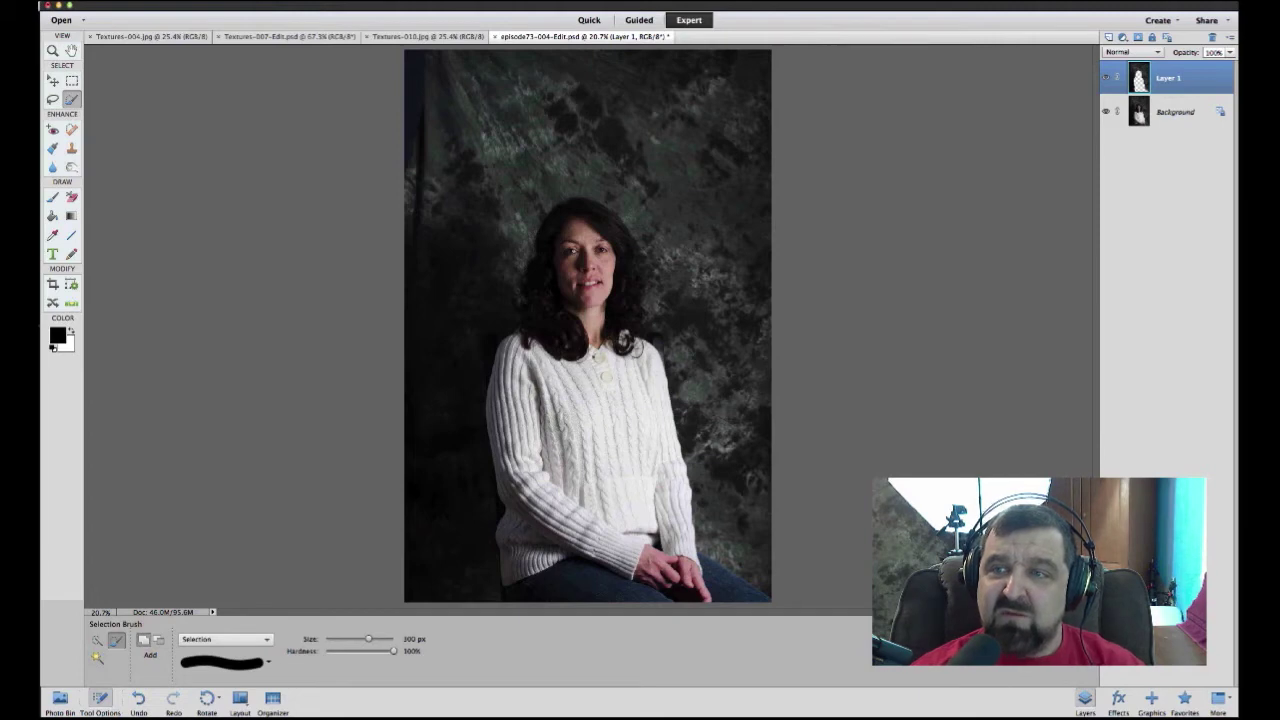
Rename the new backdrop layer as Background.
right_click(1168, 78)
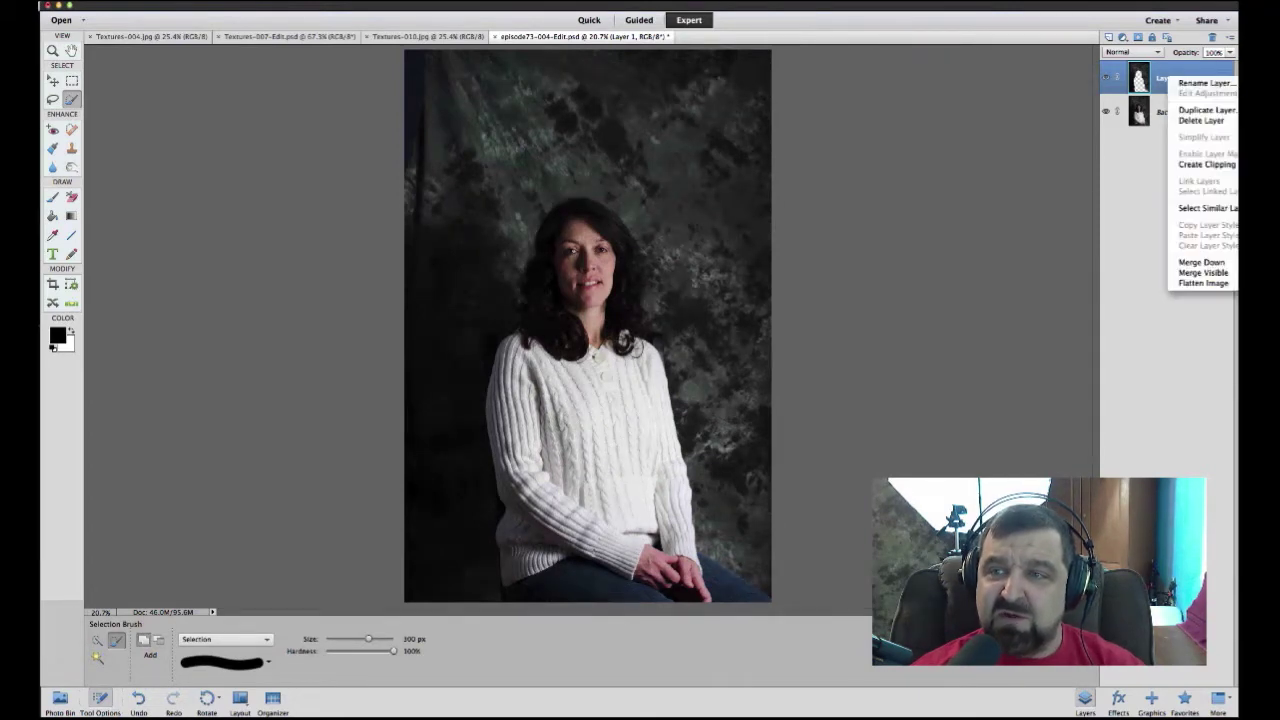
left_click(1205, 83)
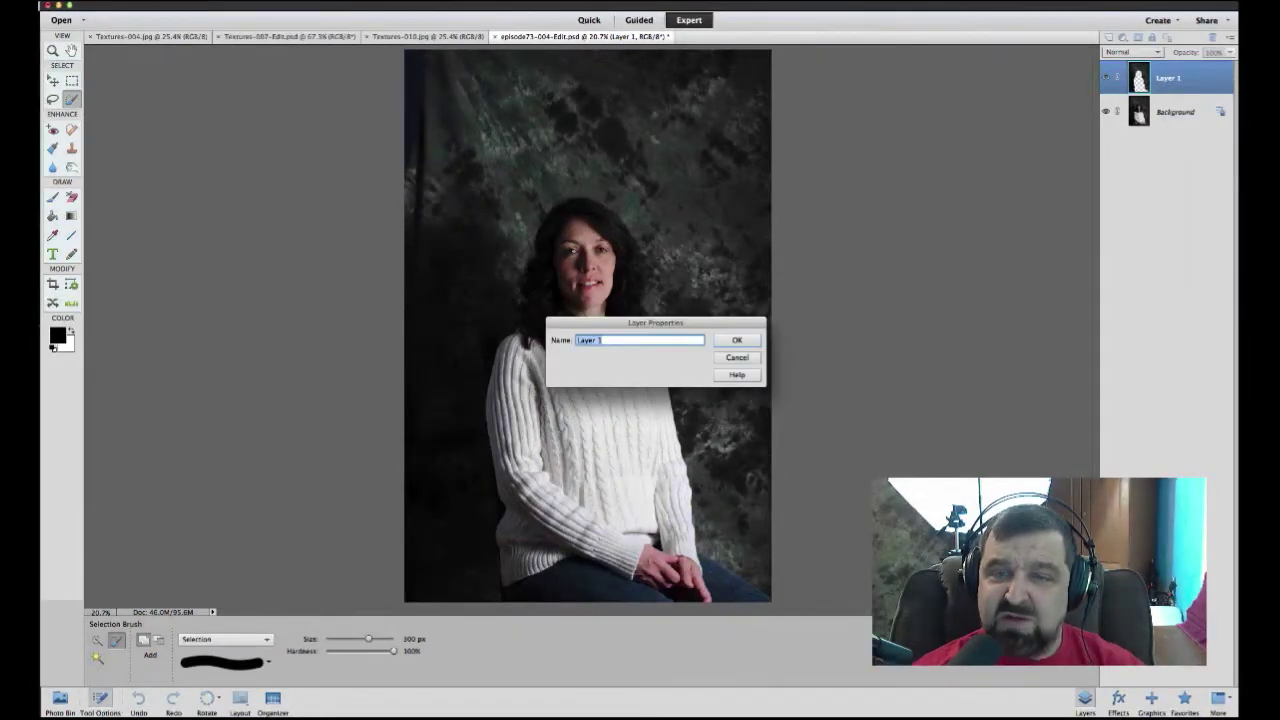
type("Backg")
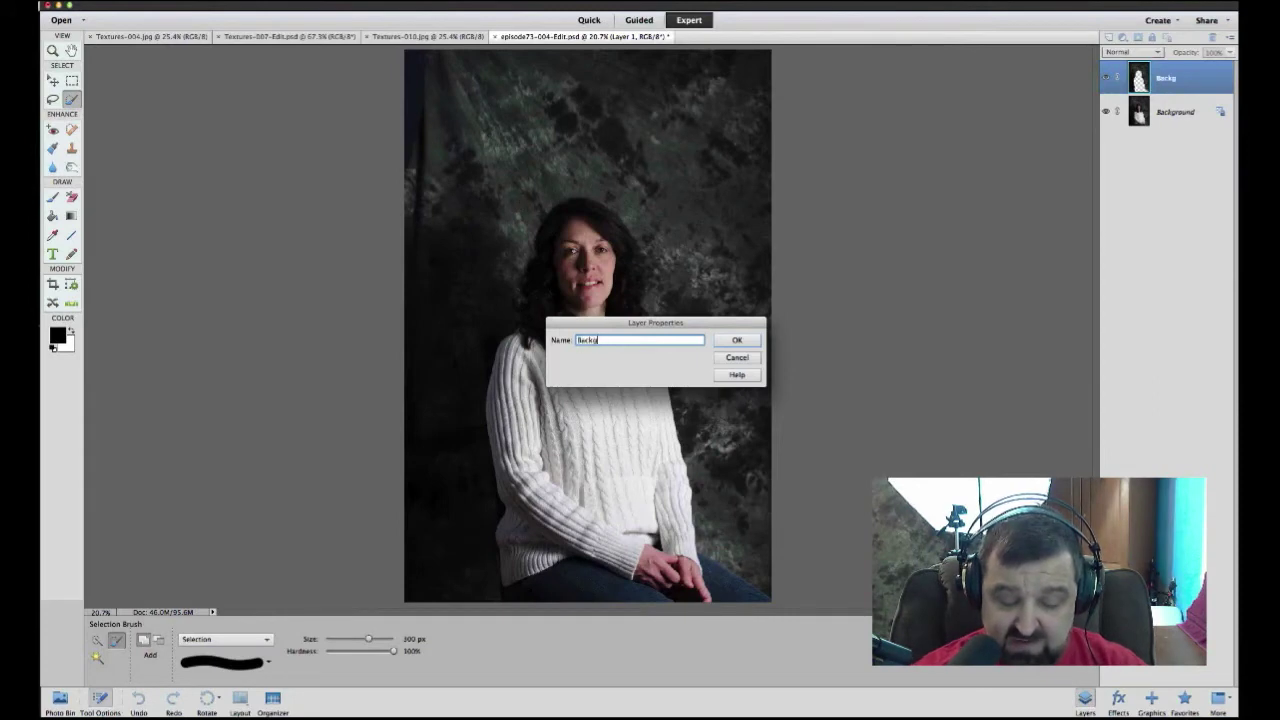
type("round")
key("Return")
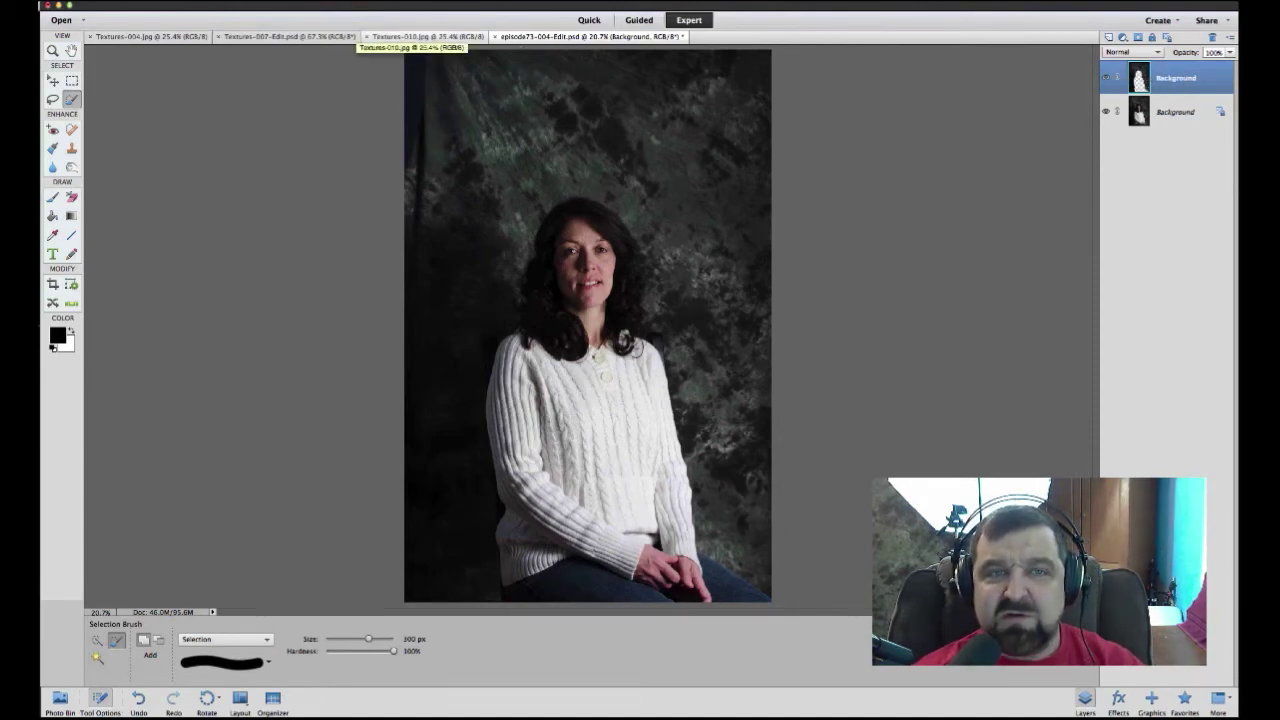
Review the open texture photos and copy the whole grey stucco image Textures-004.jpg.
left_click(420, 36)
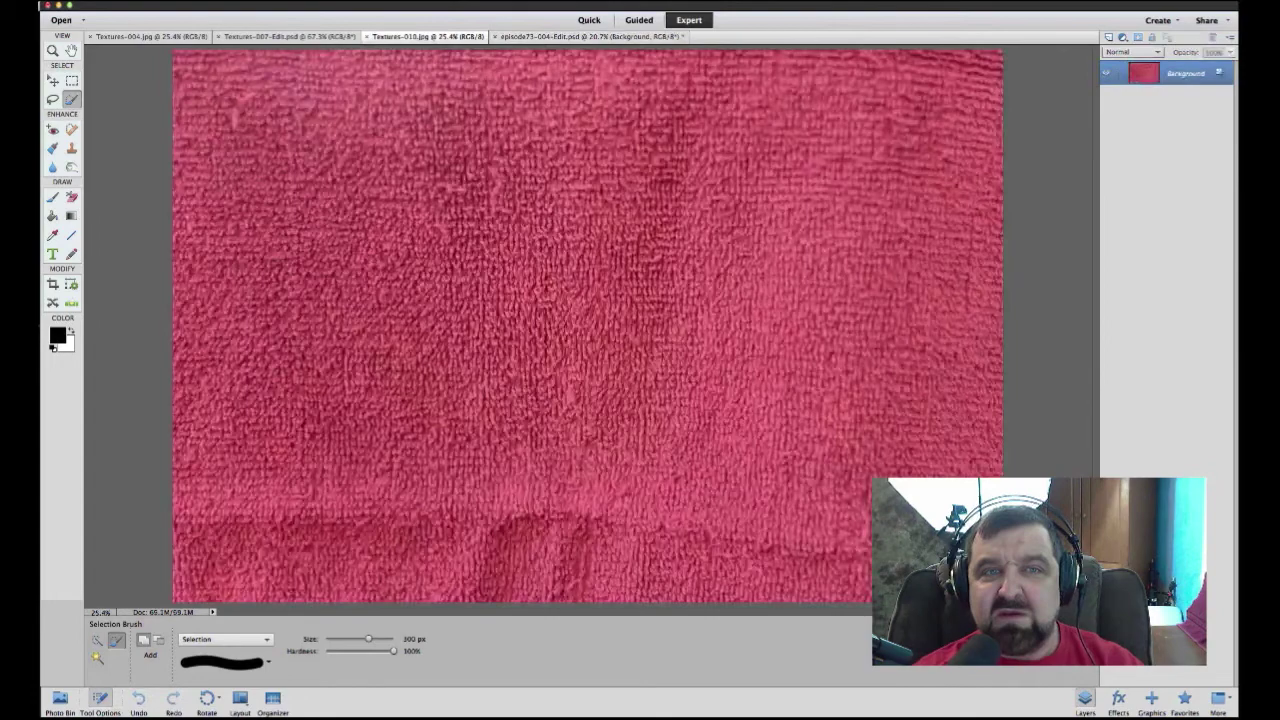
left_click(290, 36)
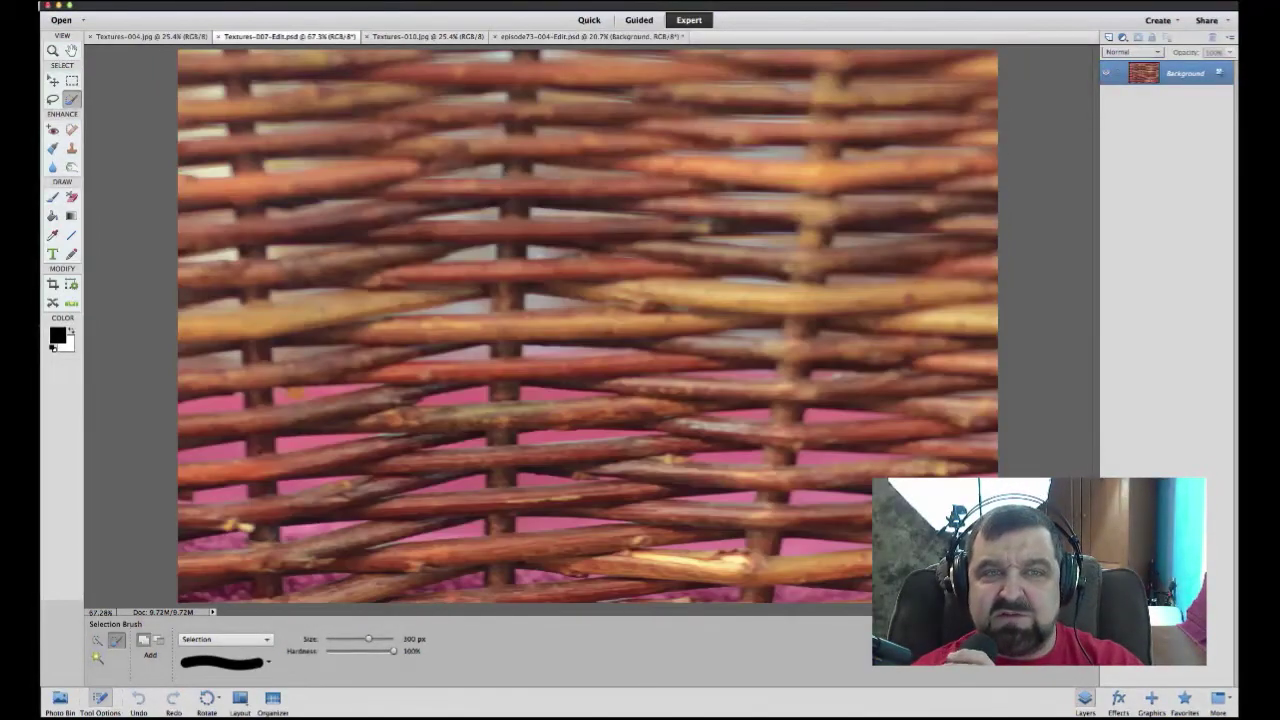
left_click(150, 36)
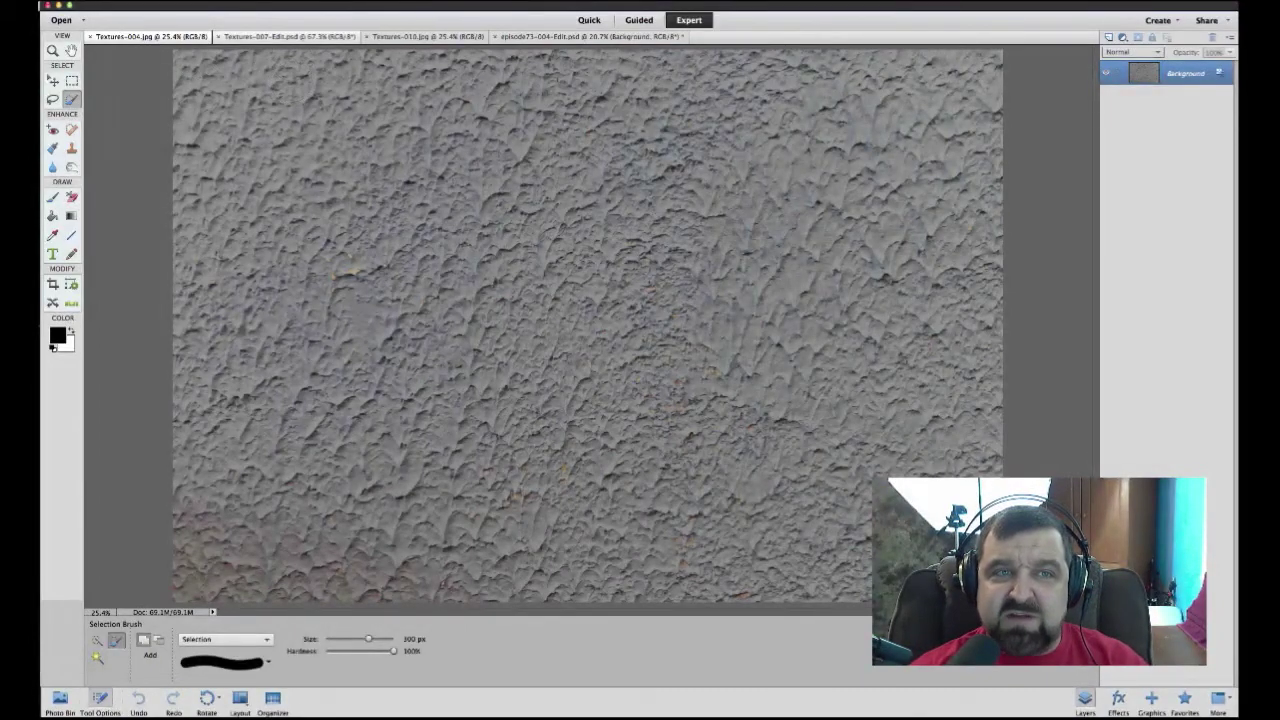
left_click(255, 3)
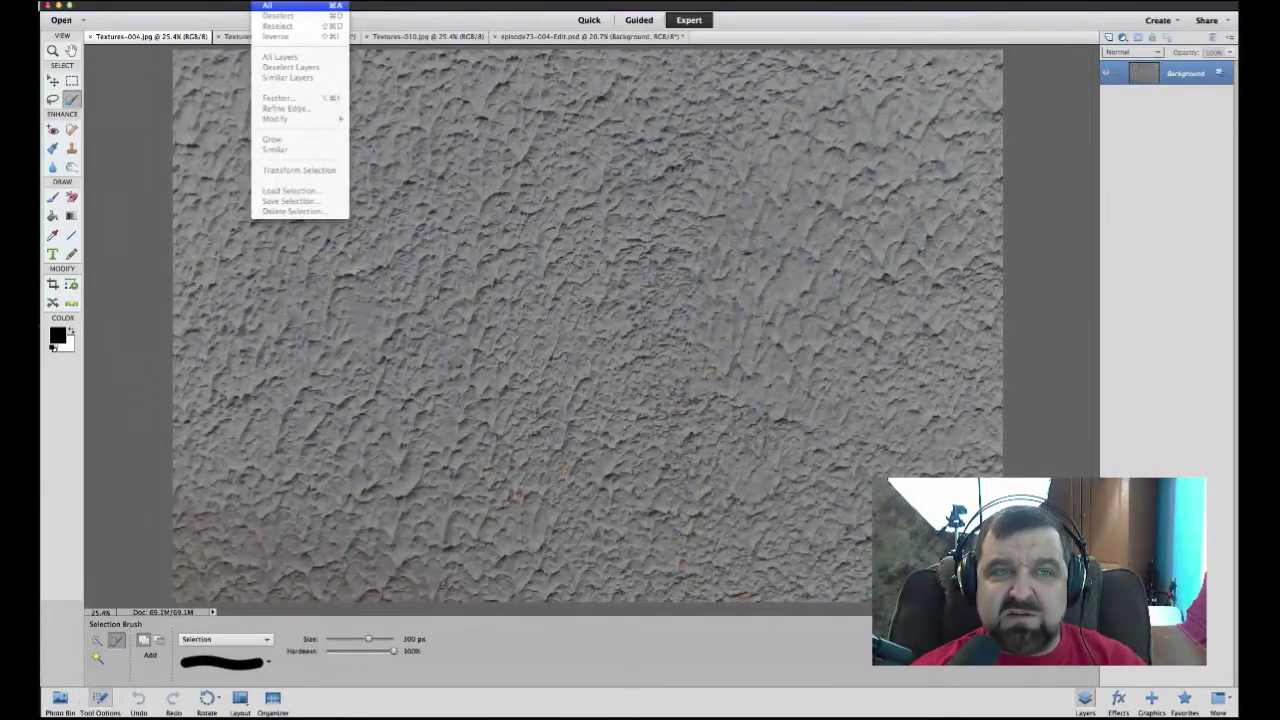
left_click(270, 10)
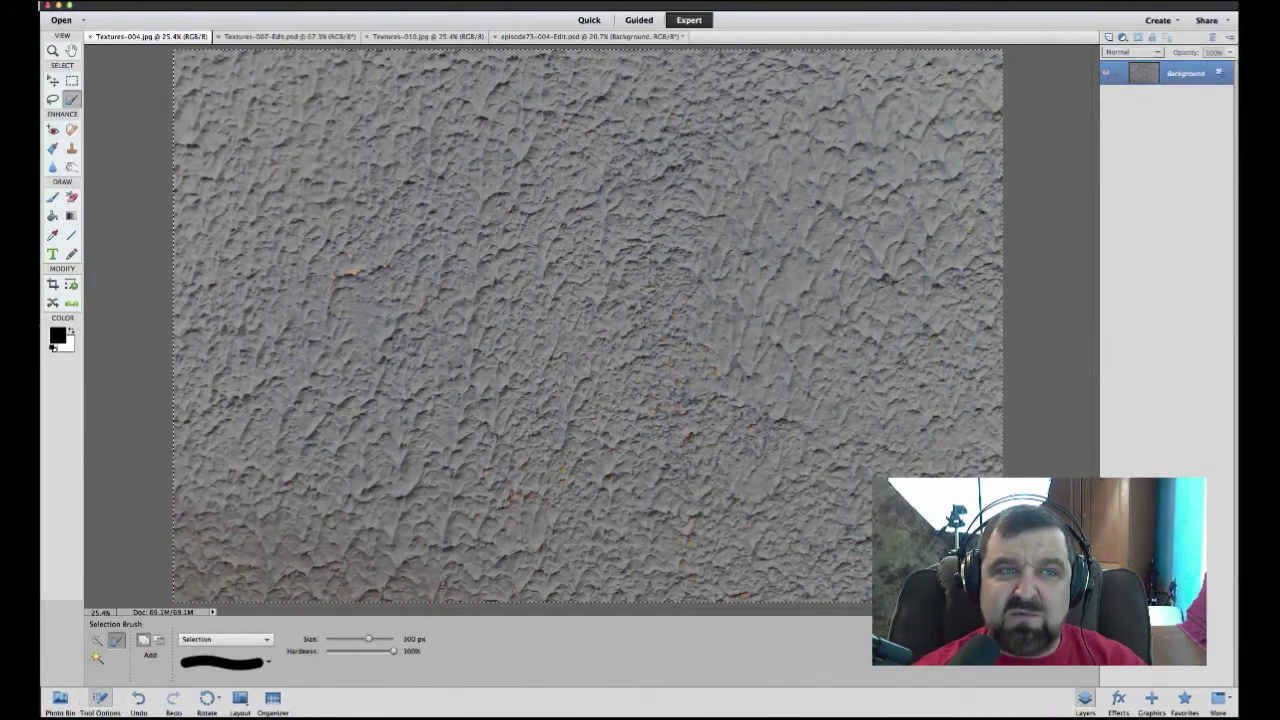
left_click(140, 1)
left_click(145, 57)
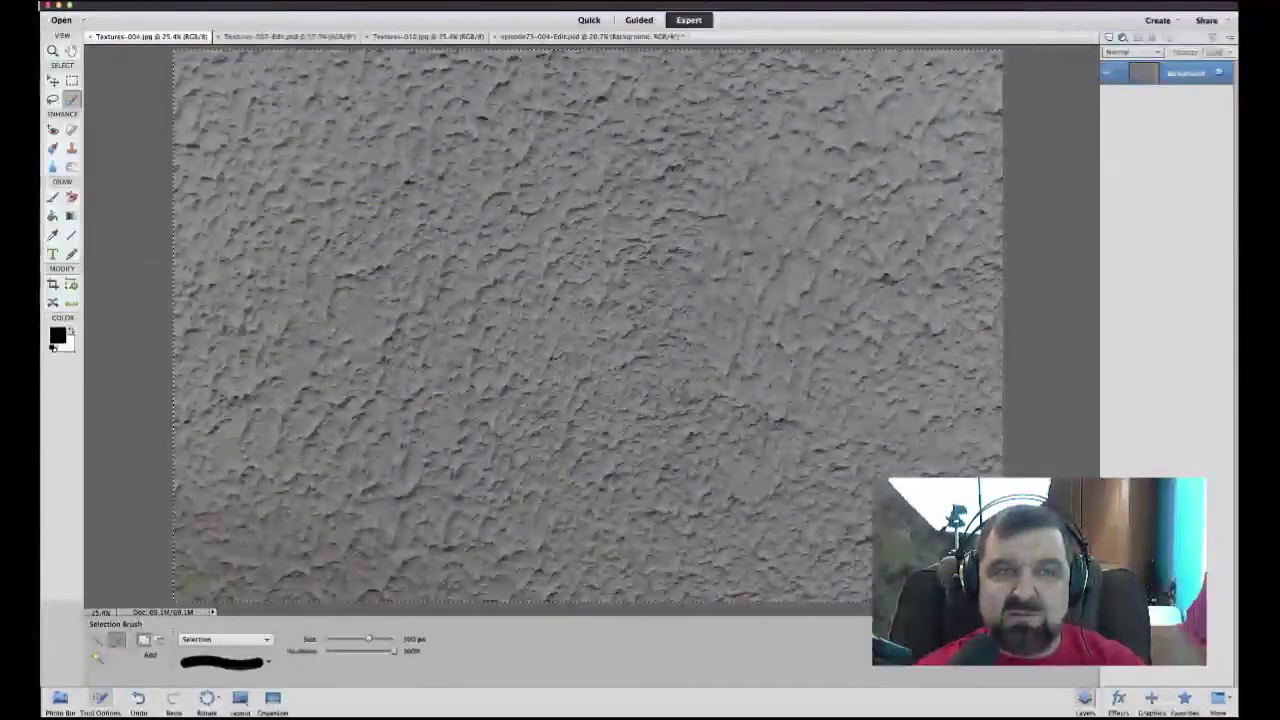
Paste the copied stucco texture into the portrait episode73-004-Edit.psd as a new layer.
key("ctrl+shift+Tab")
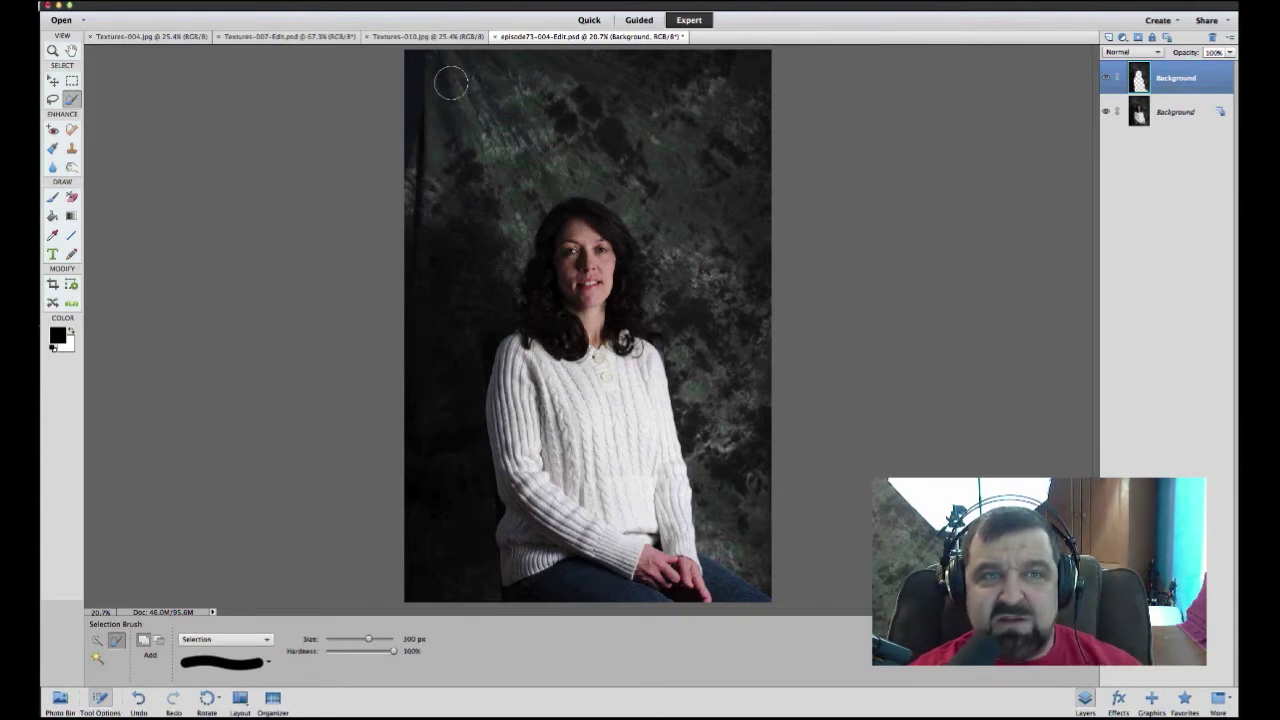
left_click(140, 1)
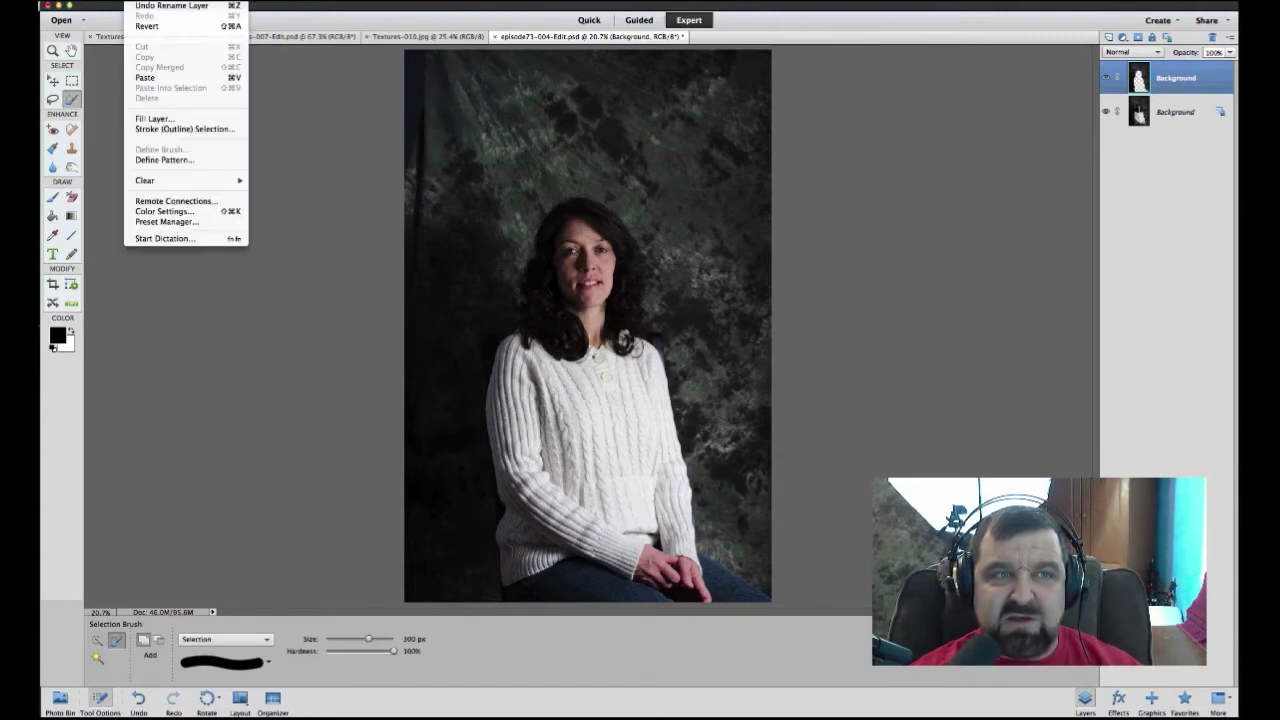
left_click(145, 77)
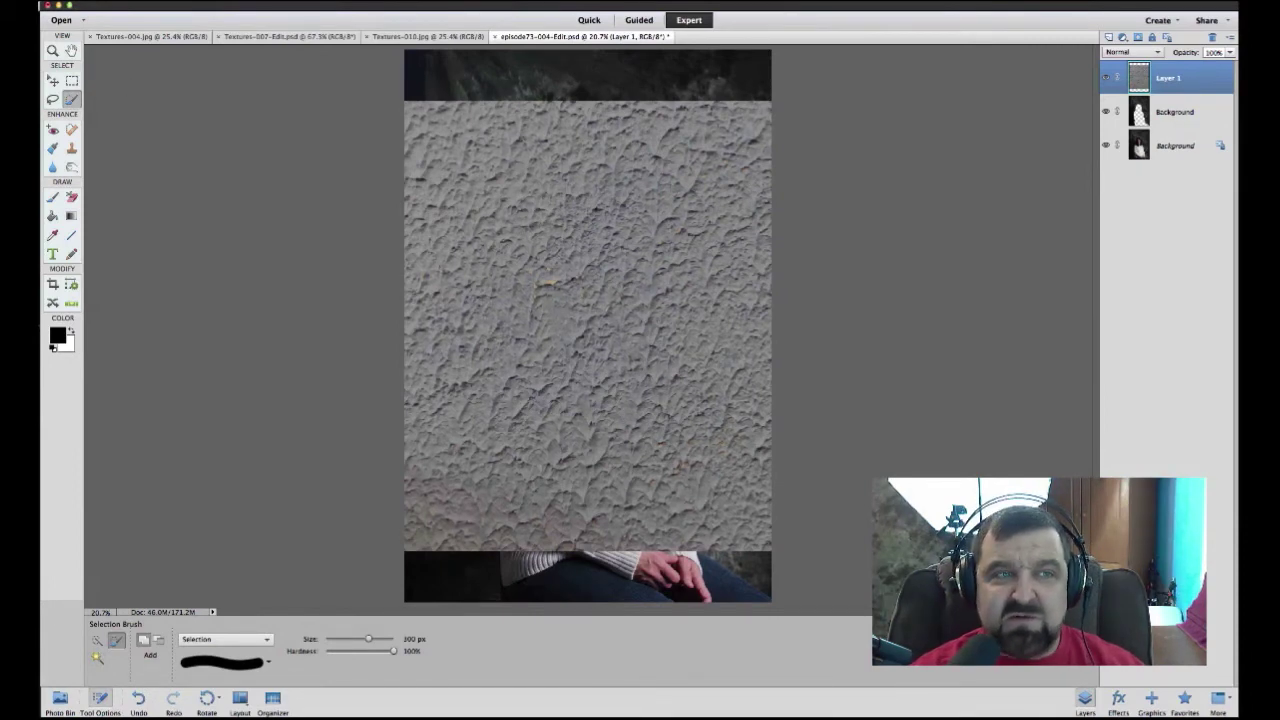
Move the stucco texture layer up until it meets the portrait's upper edge.
key("v")
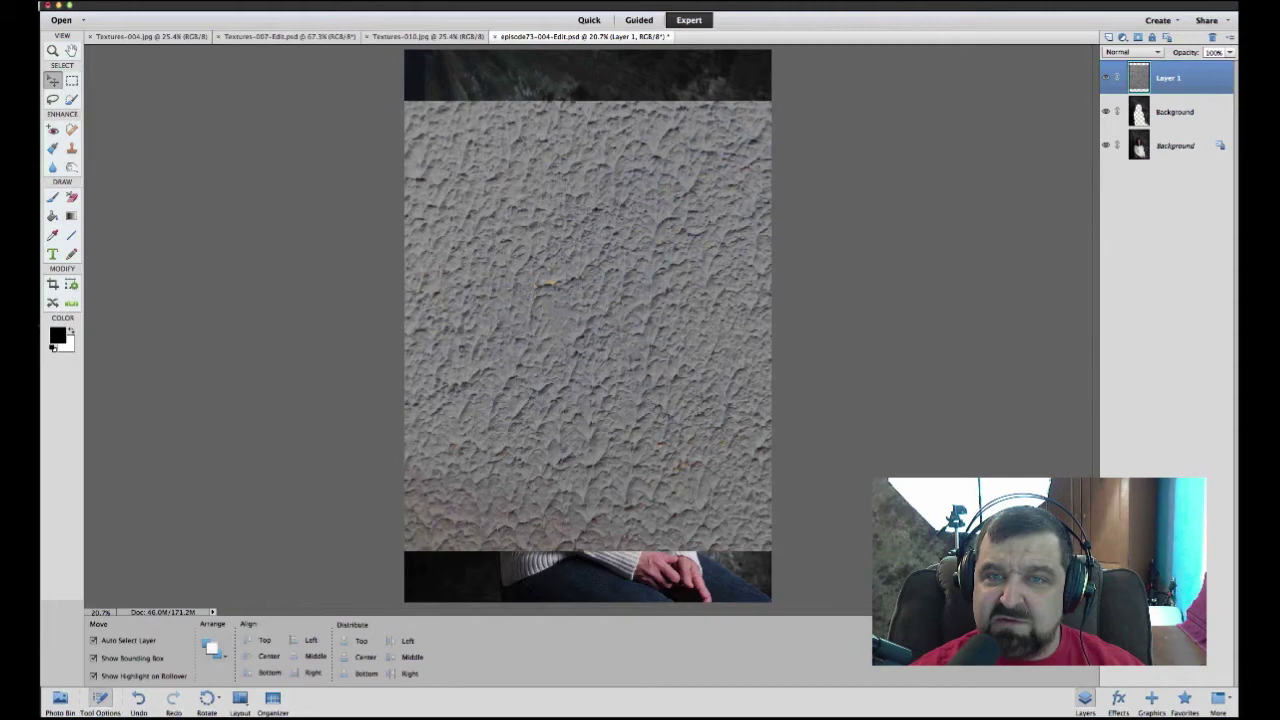
key("shift+Up")
key("shift+Up")
key("shift+Up")
key("shift+Up")
key("shift+Up")
key("shift+Up")
key("shift+Up")
key("shift+Up")
key("shift+Up")
key("shift+Up")
key("shift+Up")
key("shift+Up")
key("shift+Up")
key("shift+Up")
key("shift+Up")
key("shift+Up")
key("shift+Up")
key("shift+Up")
key("shift+Up")
key("shift+Up")
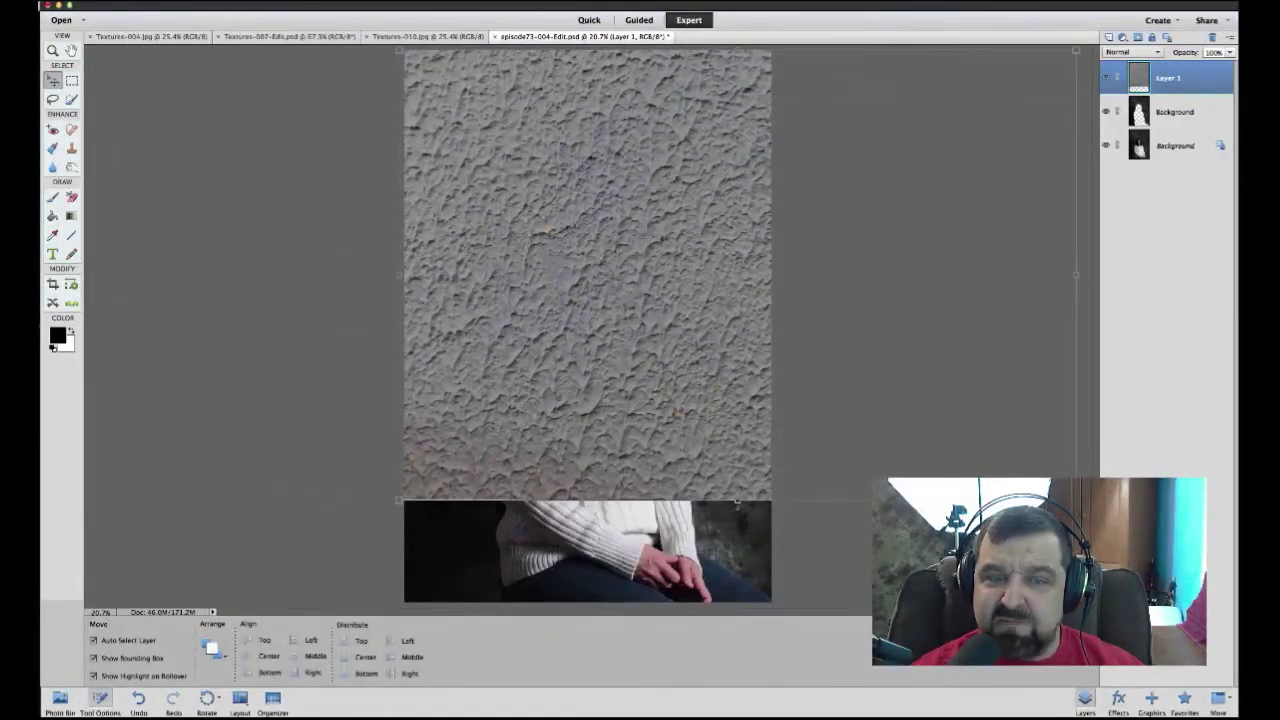
Stretch the stucco layer to about 123% height, down to the portrait's lower edge, and clip it to the cut-out backdrop layer.
key("ctrl+t")
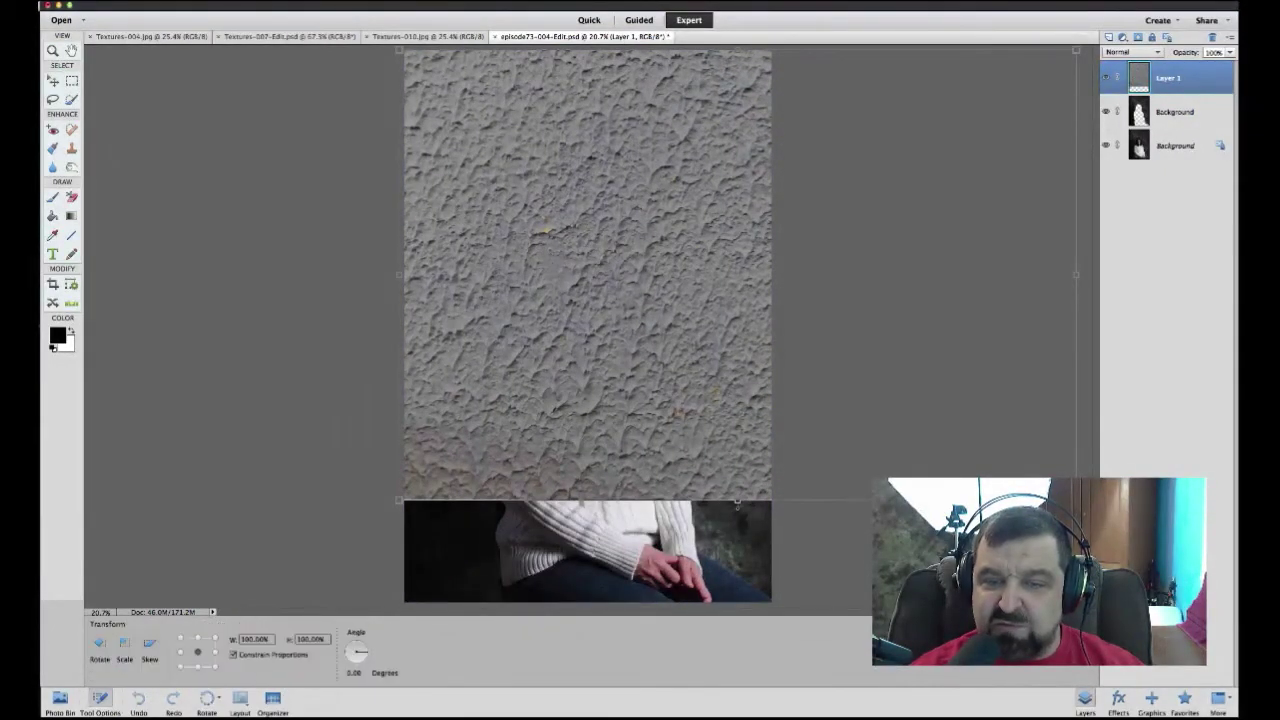
left_click_drag(737, 519, 737, 602)
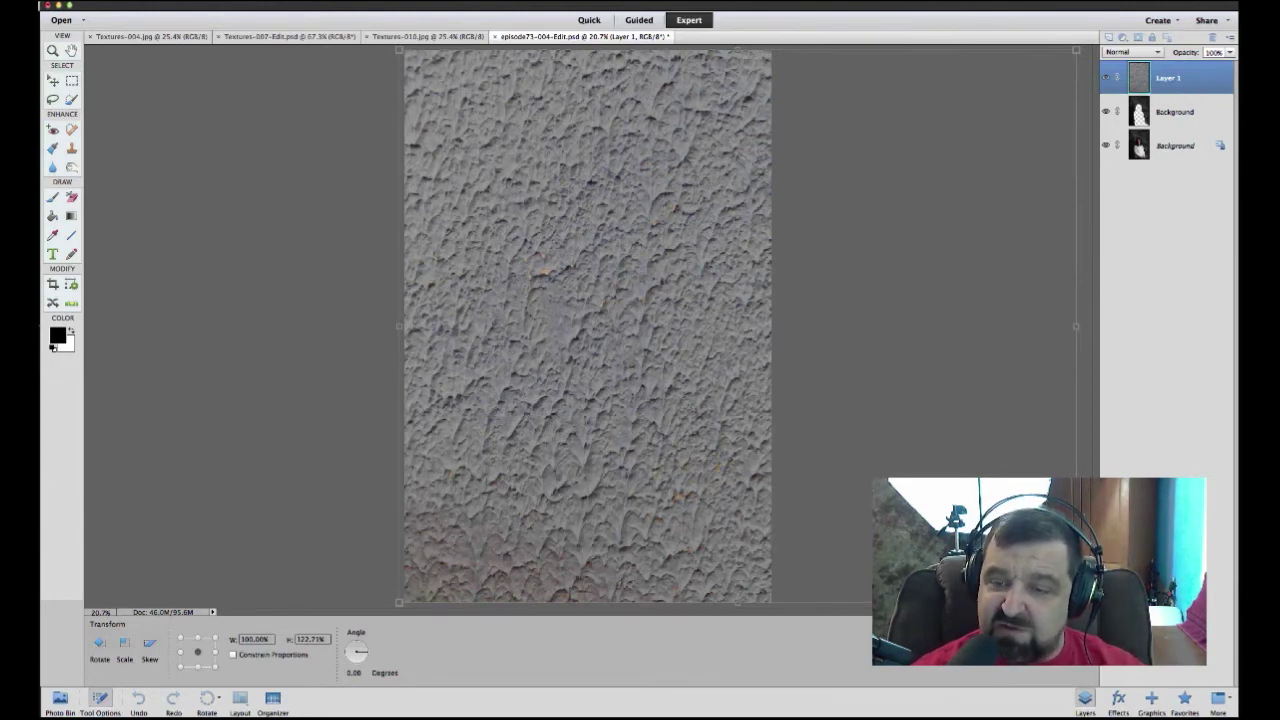
key("Return")
left_click(1138, 37)
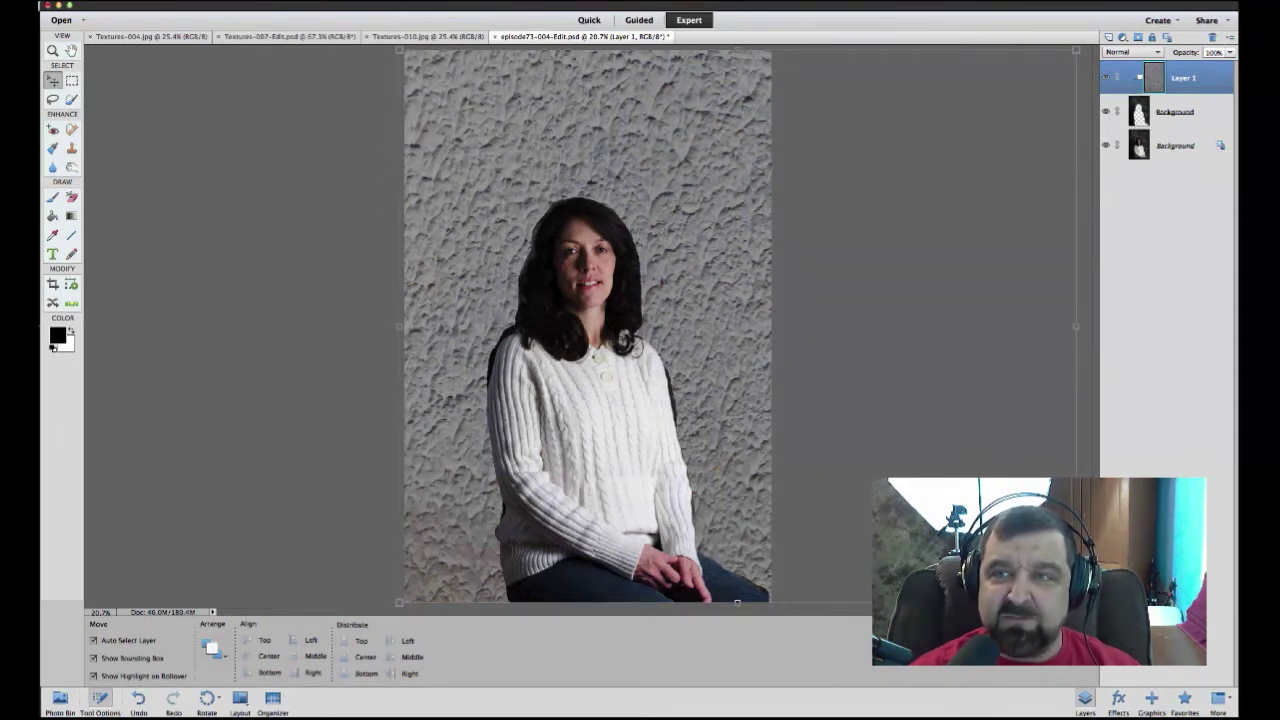
Set the stucco layer's blend mode to Overlay and compare the backdrop with the layer hidden and shown.
left_click(1132, 51)
key("Return")
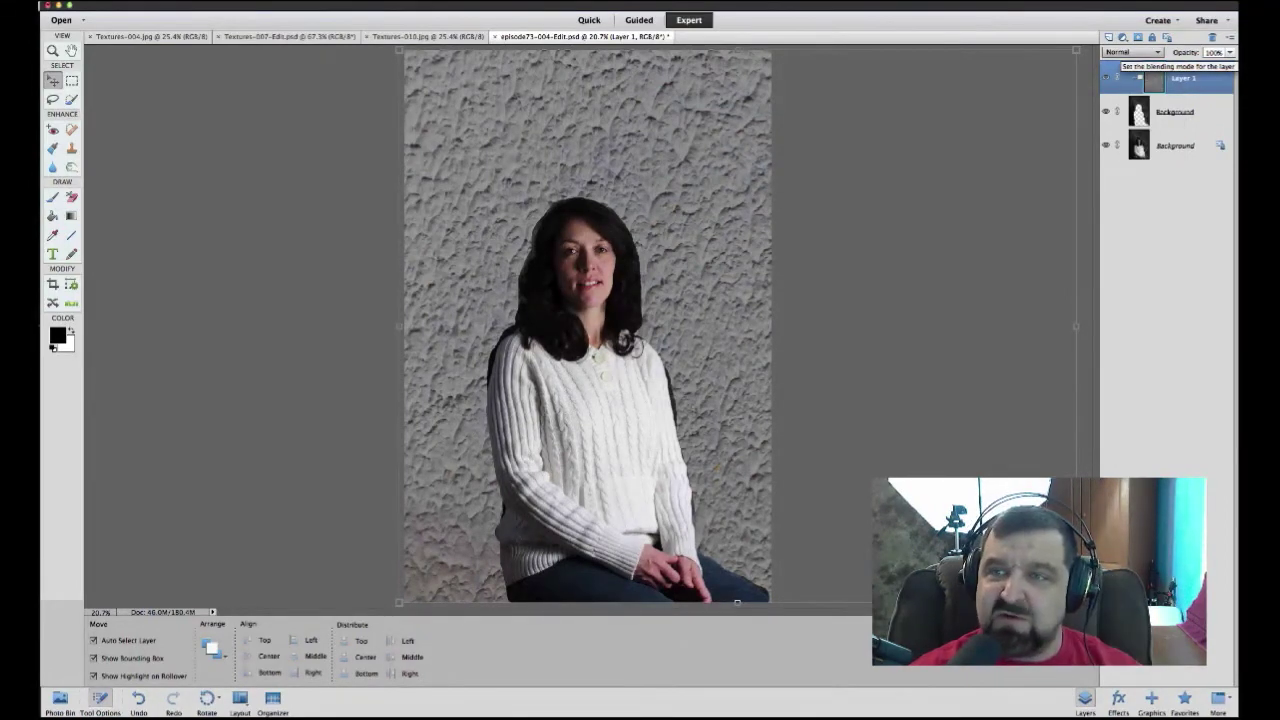
left_click(1132, 51)
key("Down")
key("Down")
key("Down")
key("Down")
key("Down")
key("Down")
key("Down")
key("Down")
key("Down")
key("Down")
key("Down")
key("Down")
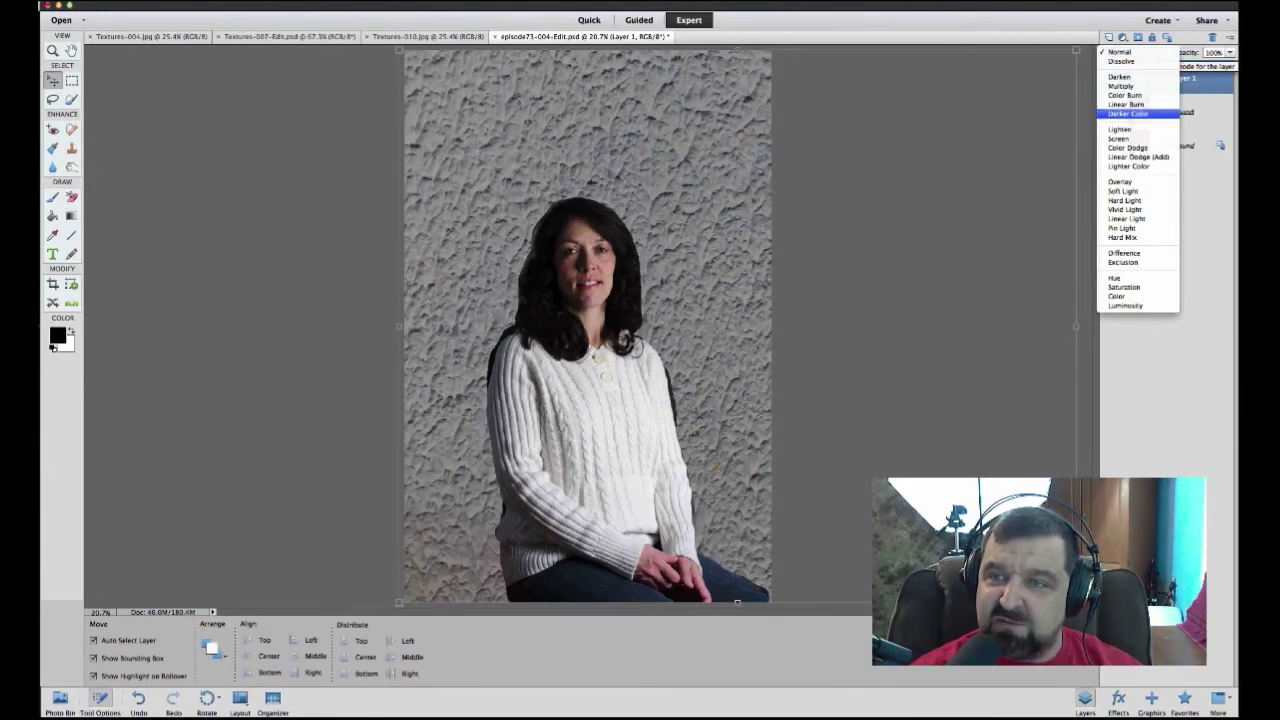
key("Return")
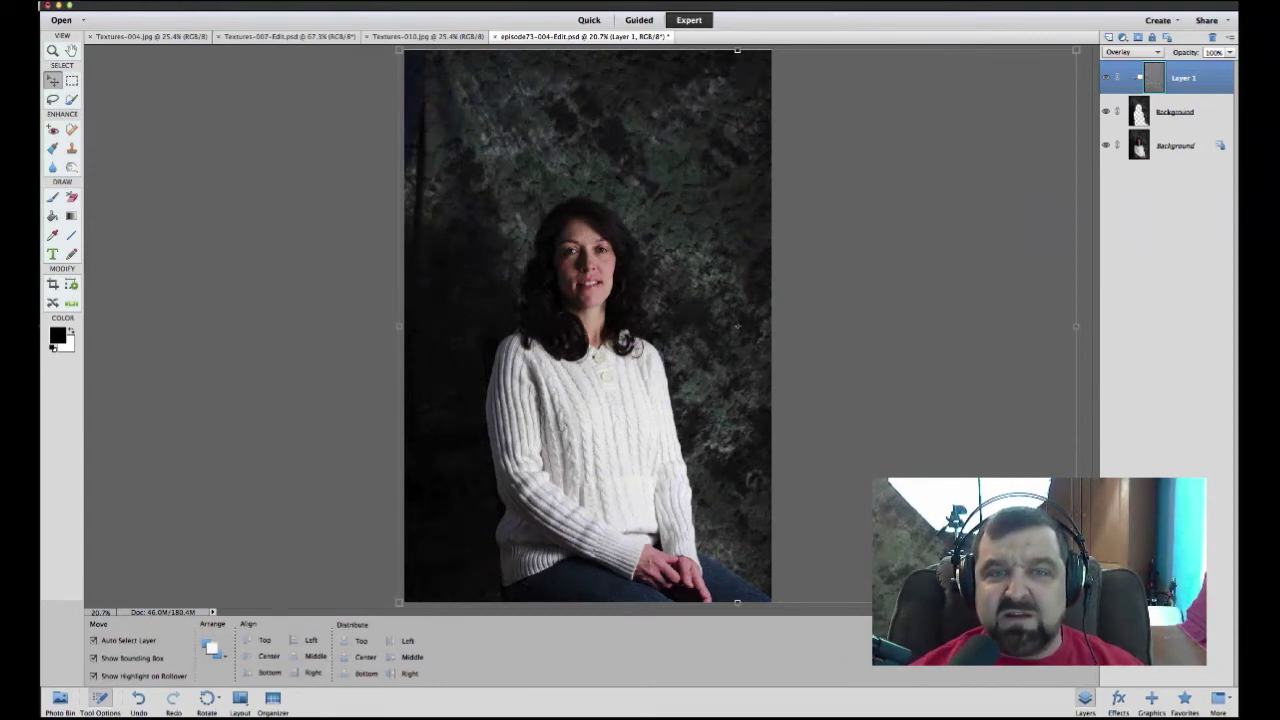
left_click(1106, 78)
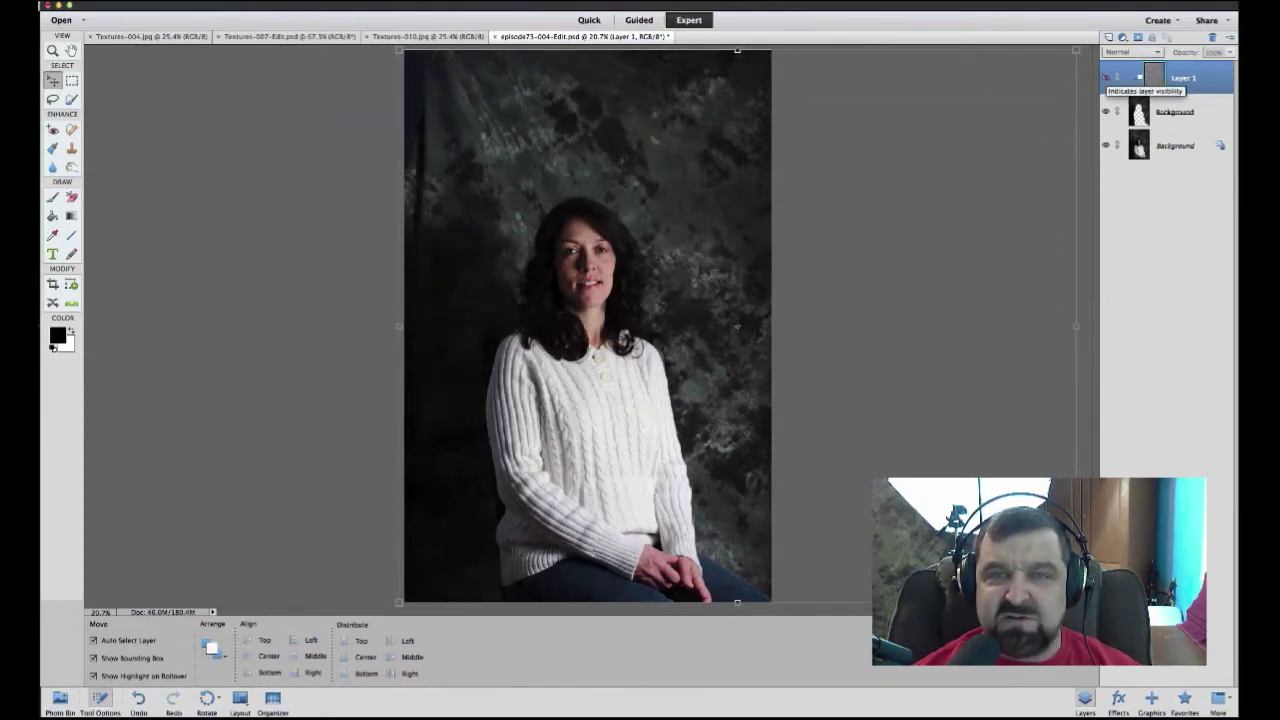
left_click(1106, 78)
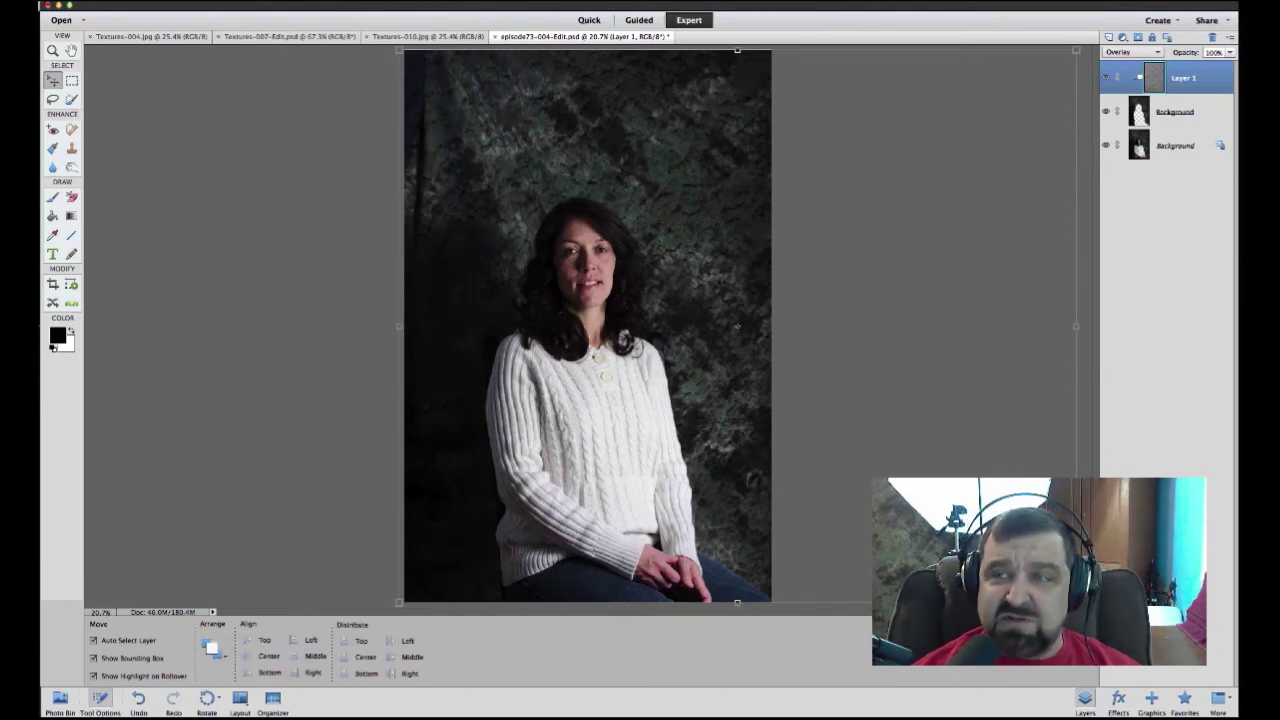
Try several opacities for the stucco layer and settle on 69%.
left_click(1213, 52)
key("Return")
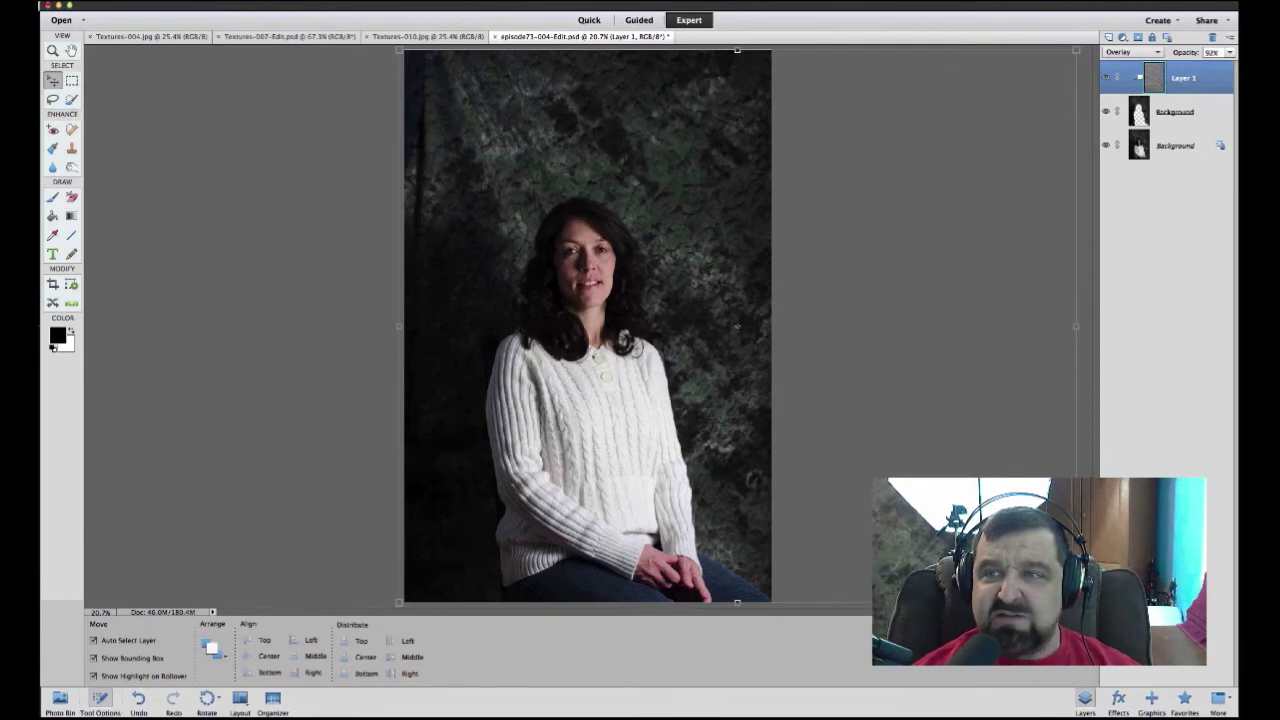
type("85")
key("Return")
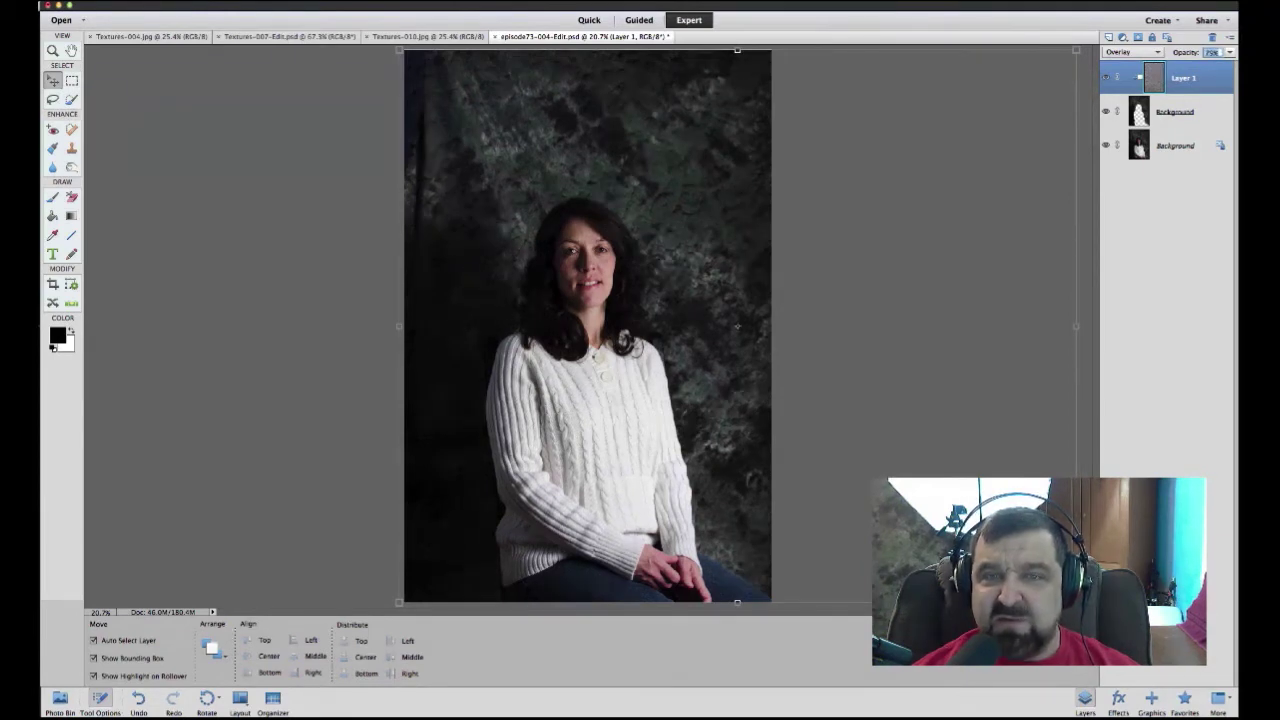
type("48")
key("Return")
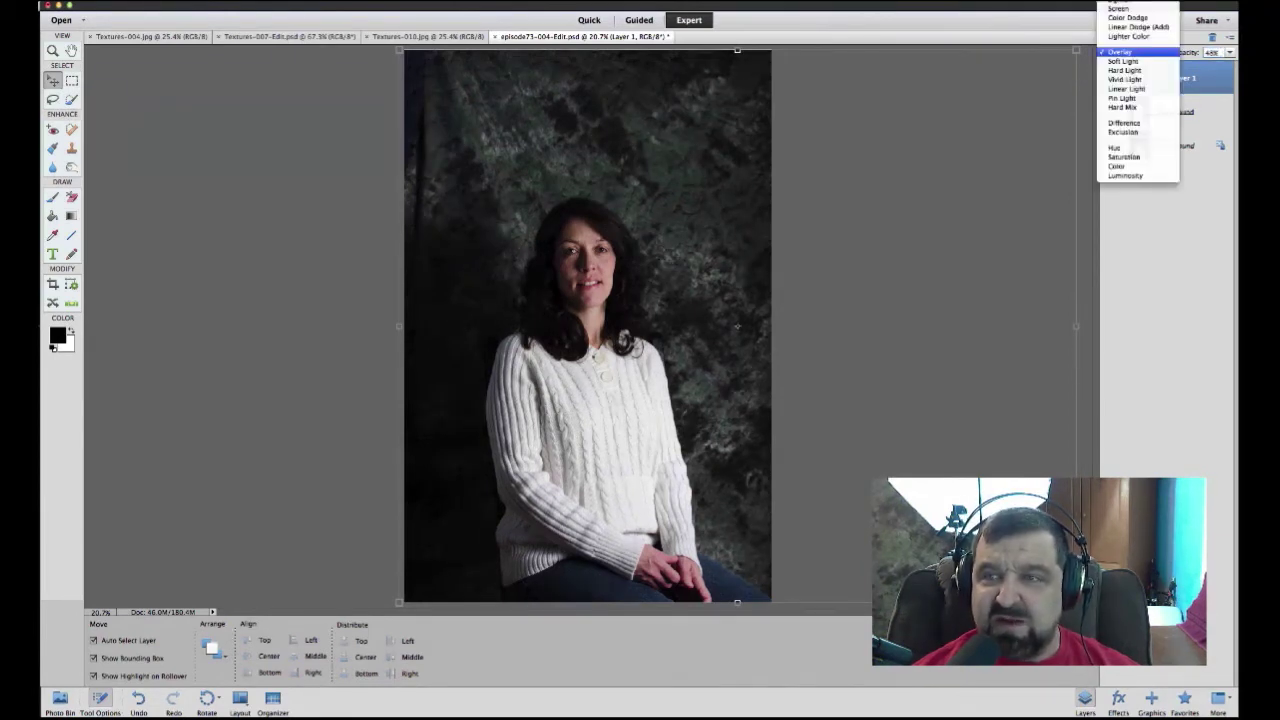
type("65")
key("Return")
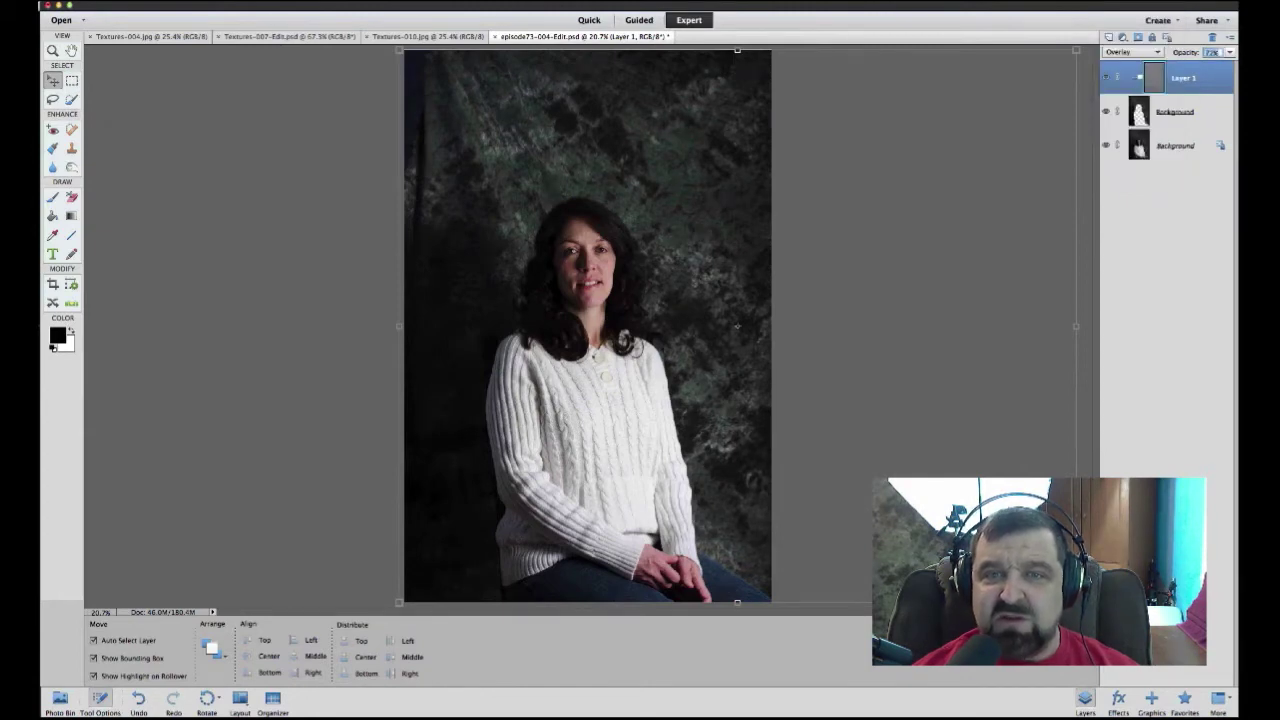
type("42")
key("Return")
type("69")
key("Return")
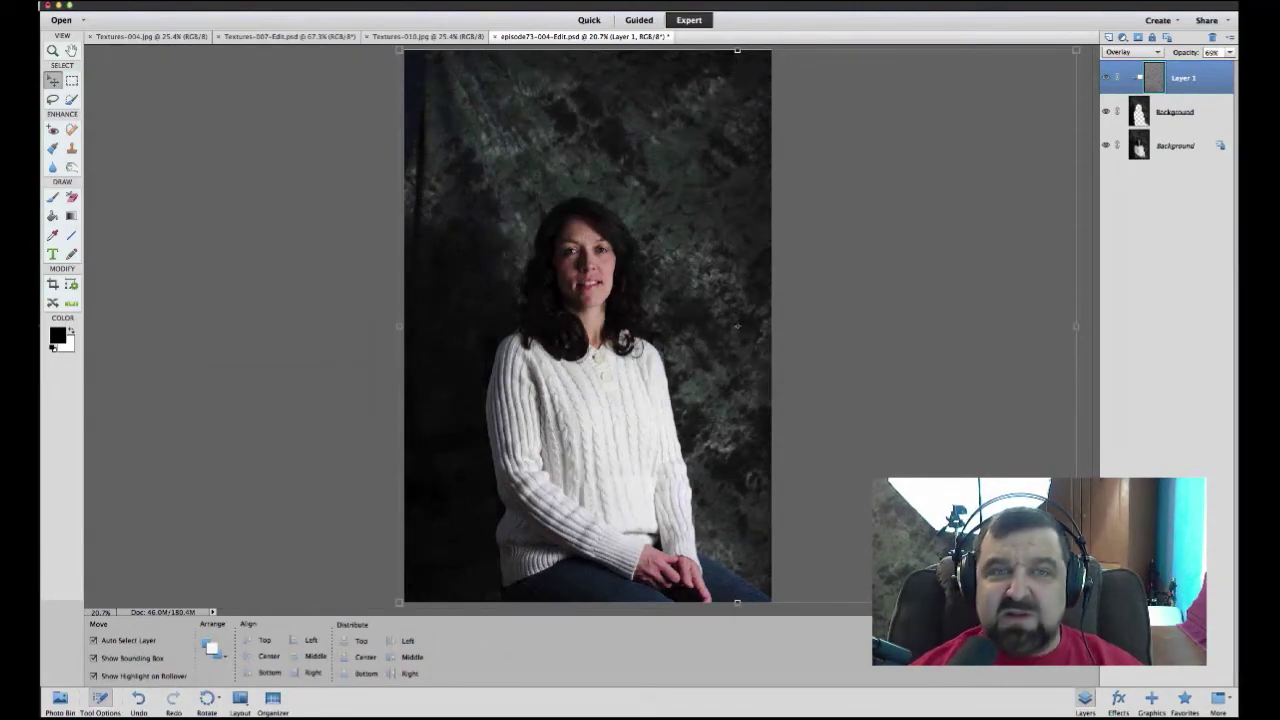
Select and copy the entire wicker texture image Textures-007-Edit.psd.
left_click(428, 36)
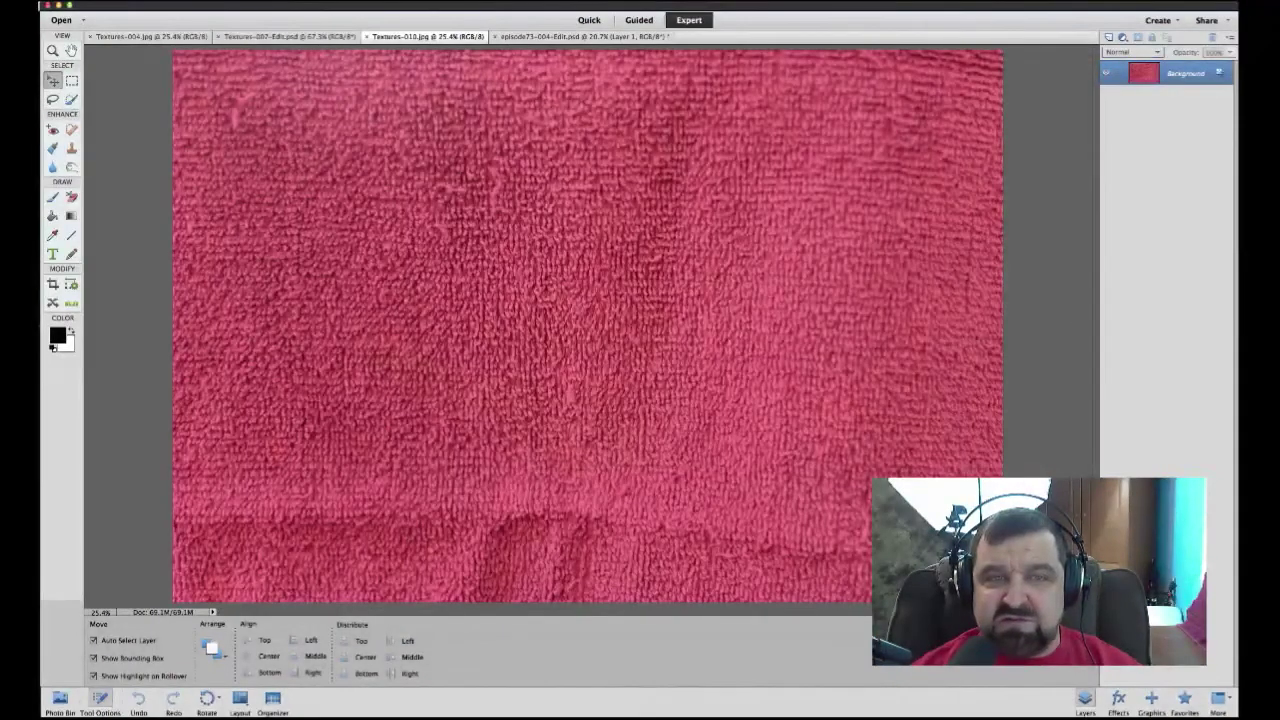
left_click(289, 36)
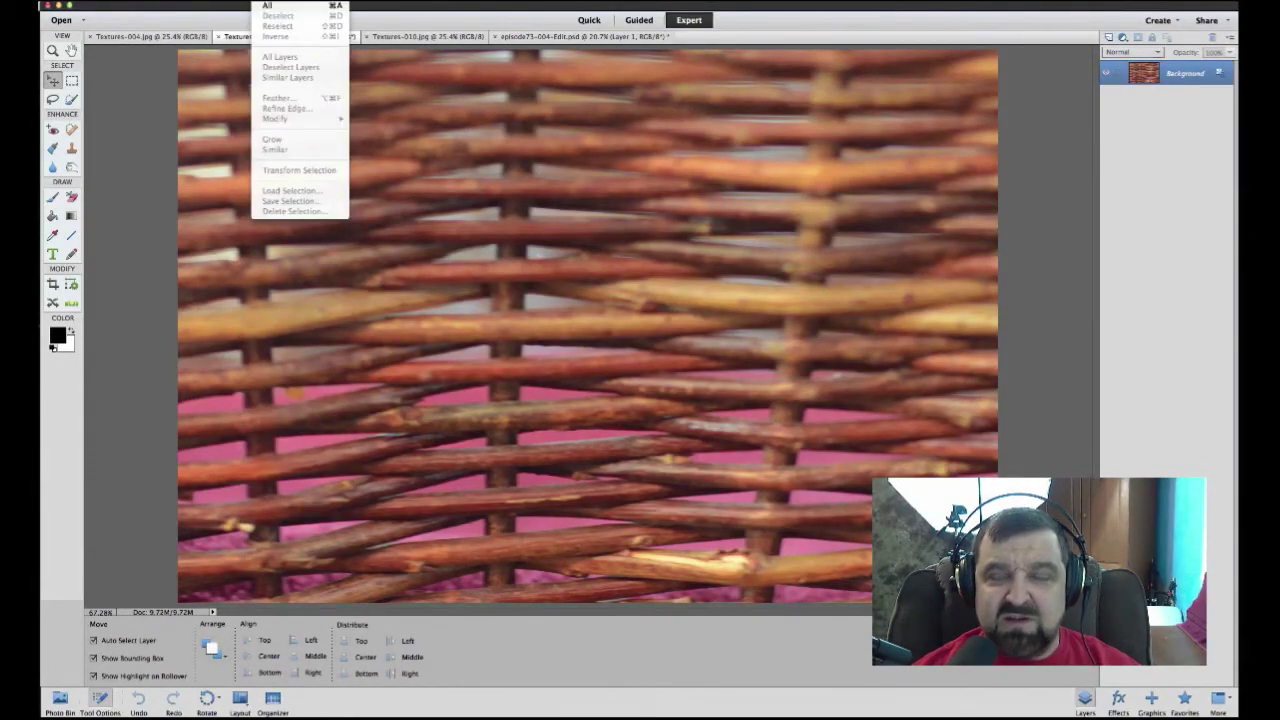
left_click(275, 8)
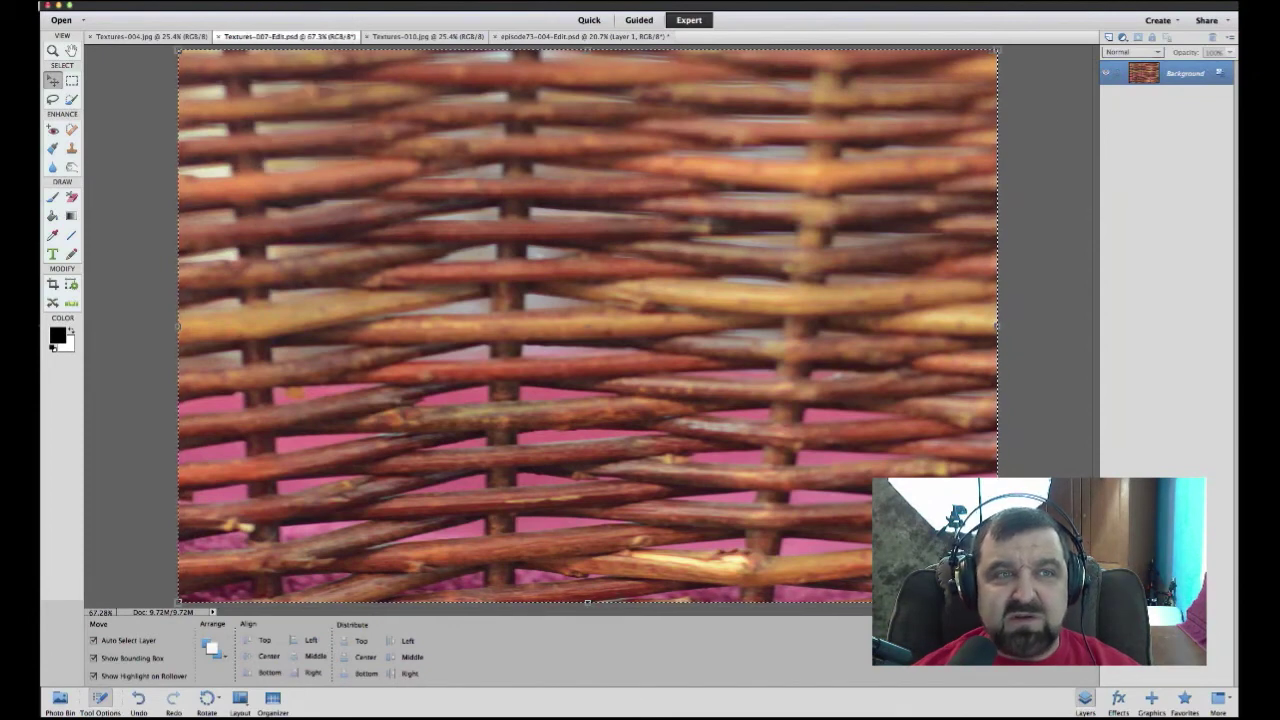
left_click(140, 2)
left_click(145, 57)
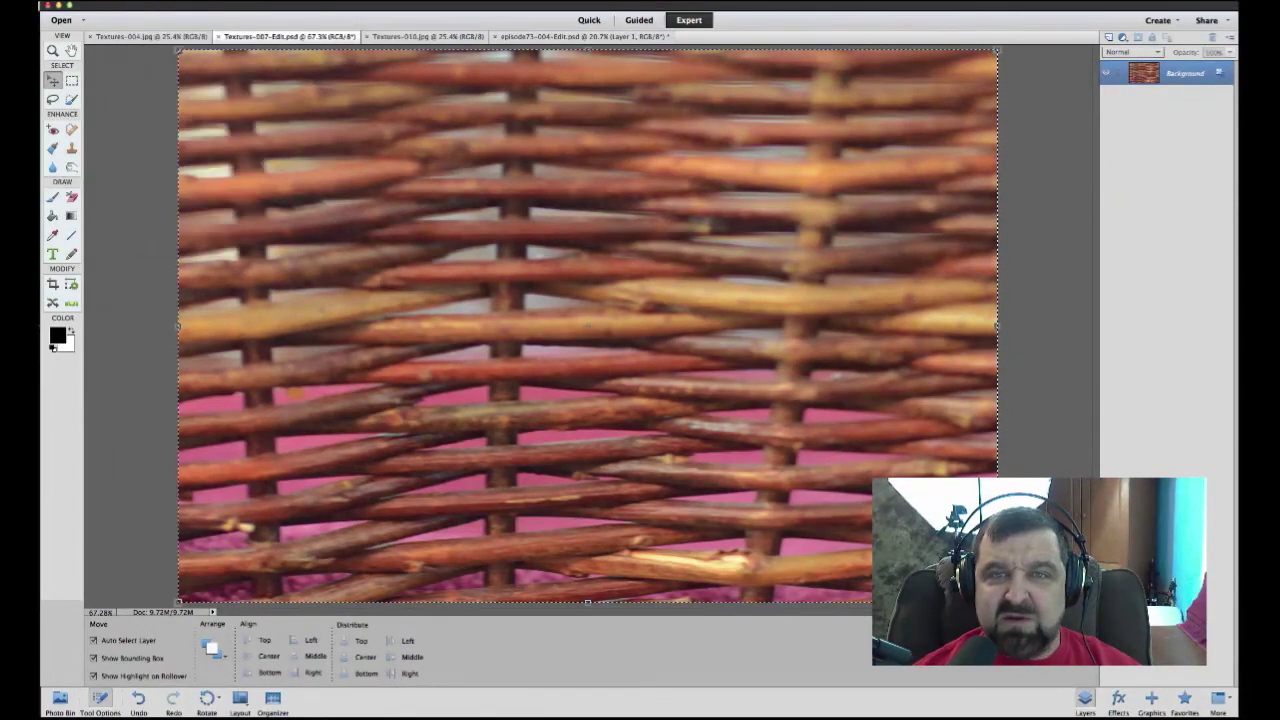
Paste the wicker texture into the portrait directly above the cut-out backdrop layer, clipped to it, and hide the stucco layer.
left_click(583, 36)
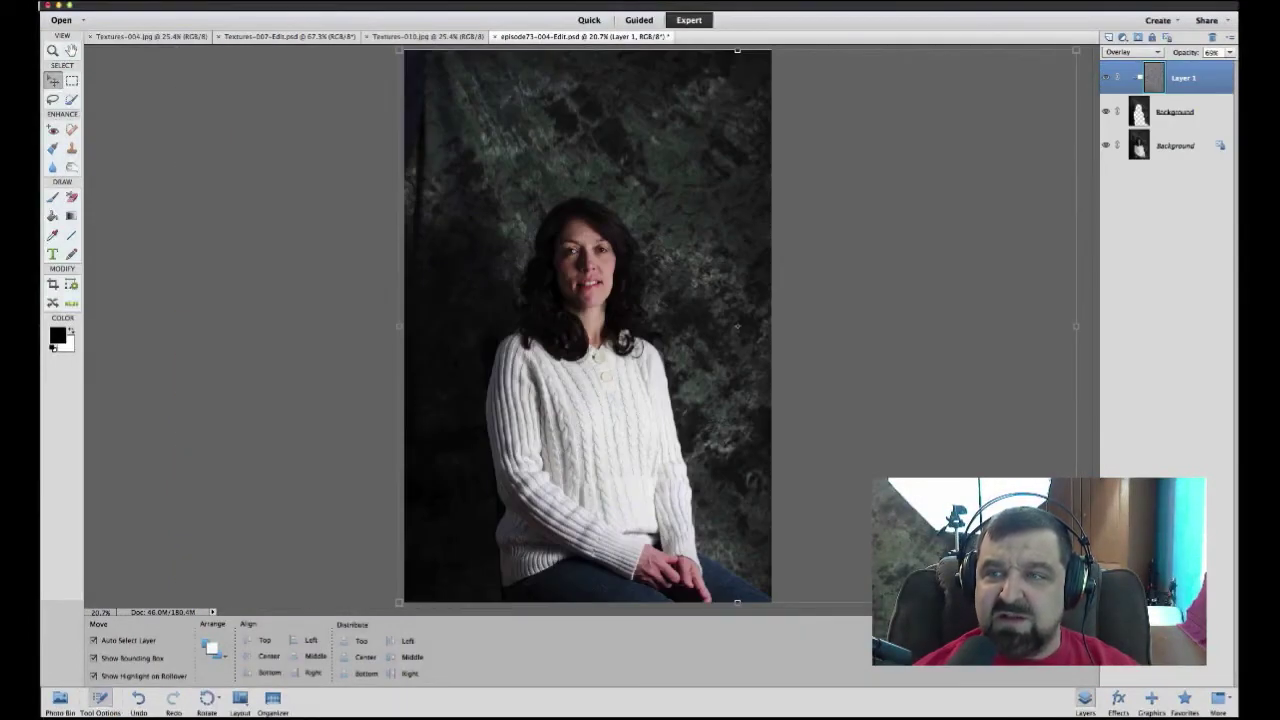
left_click(1175, 111)
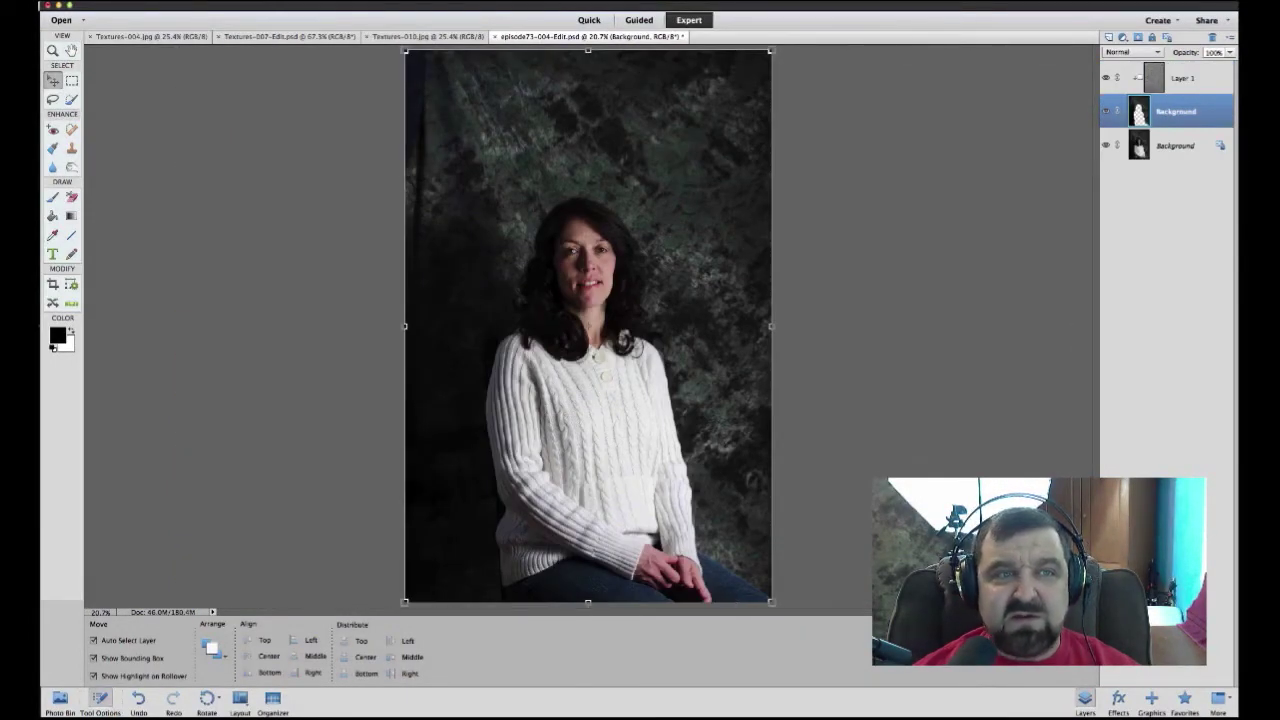
left_click(142, 0)
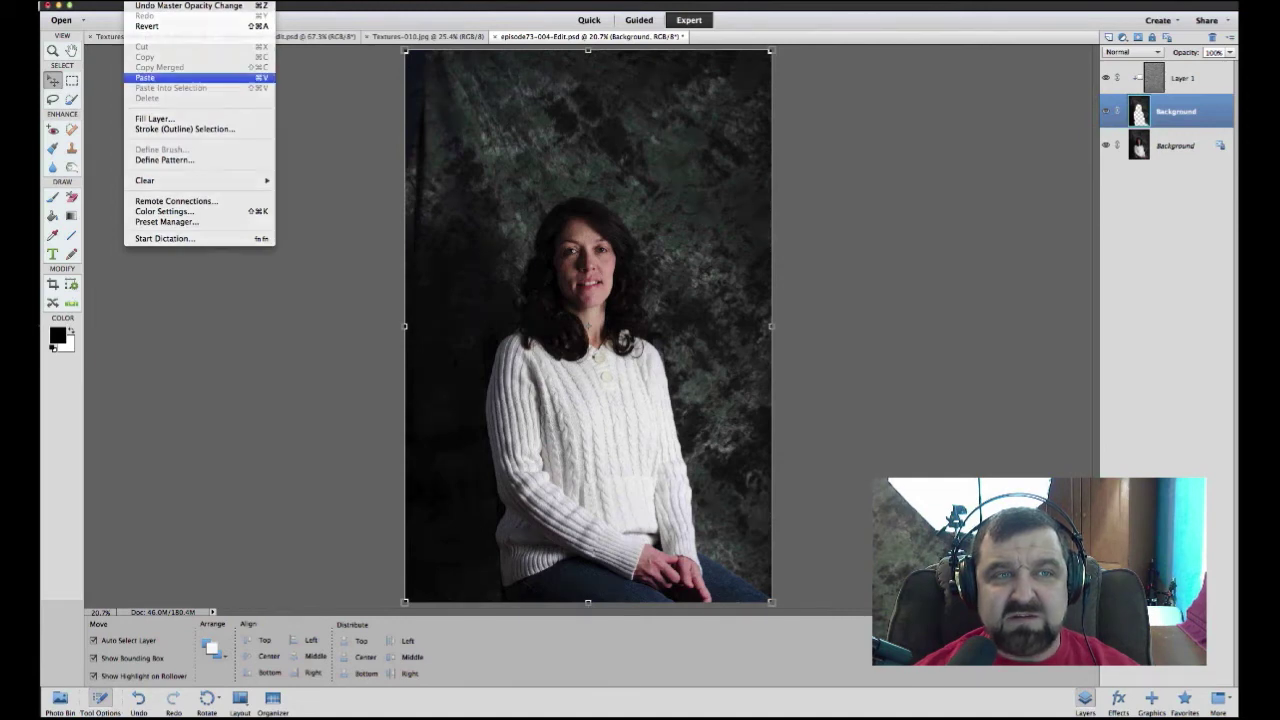
left_click(145, 77)
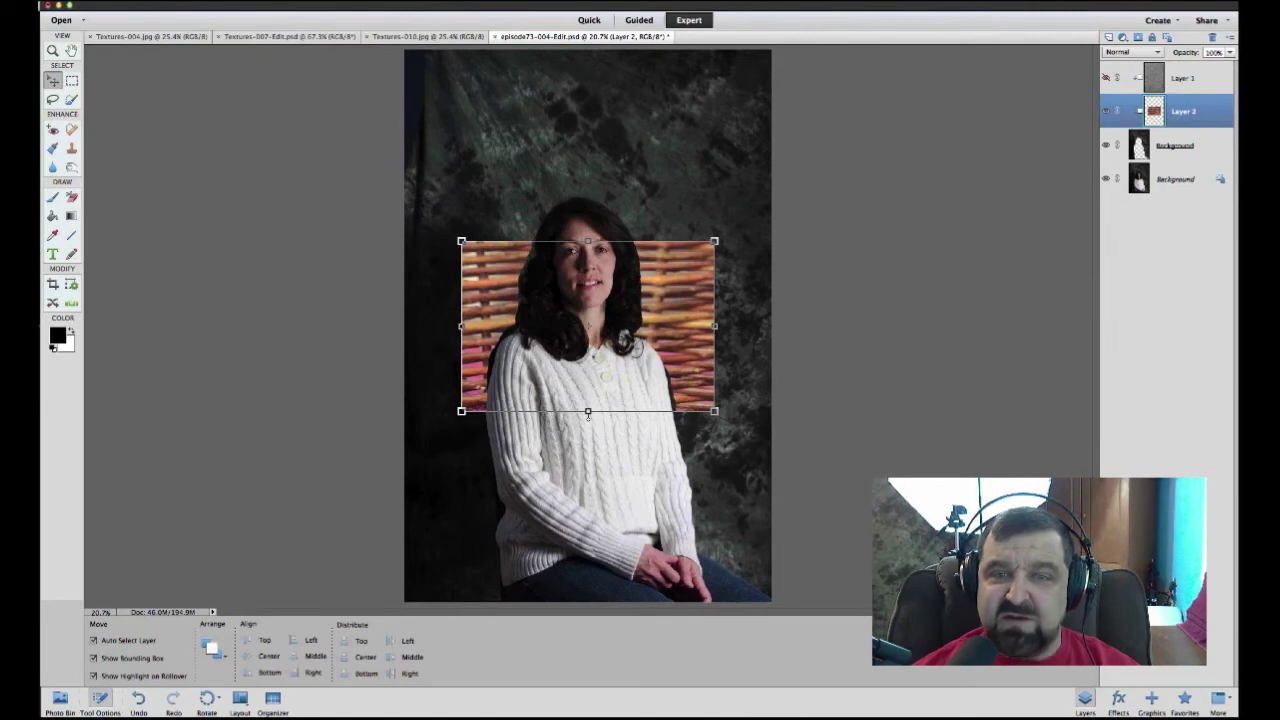
Scale the wicker texture to about 158% width and 345% height so it covers the whole portrait.
left_click(588, 412)
left_click_drag(714, 241, 782, 196)
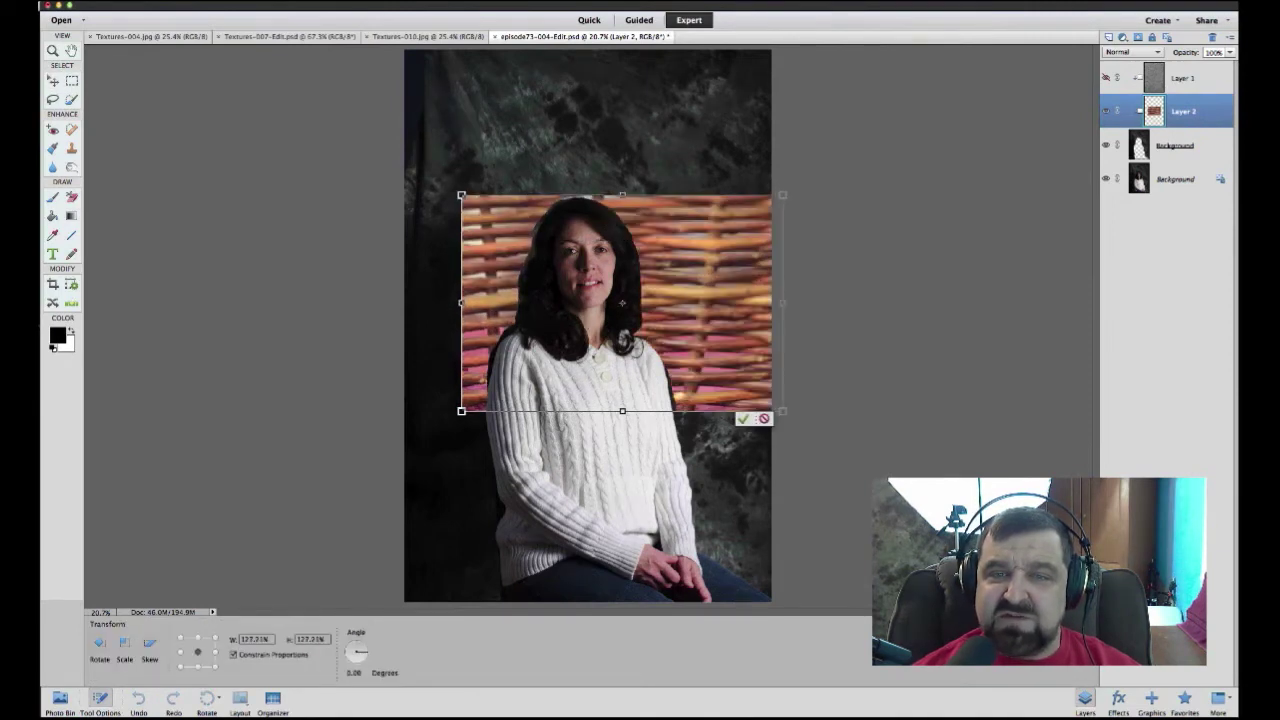
left_click_drag(461, 195, 383, 142)
left_click_drag(583, 142, 583, 48)
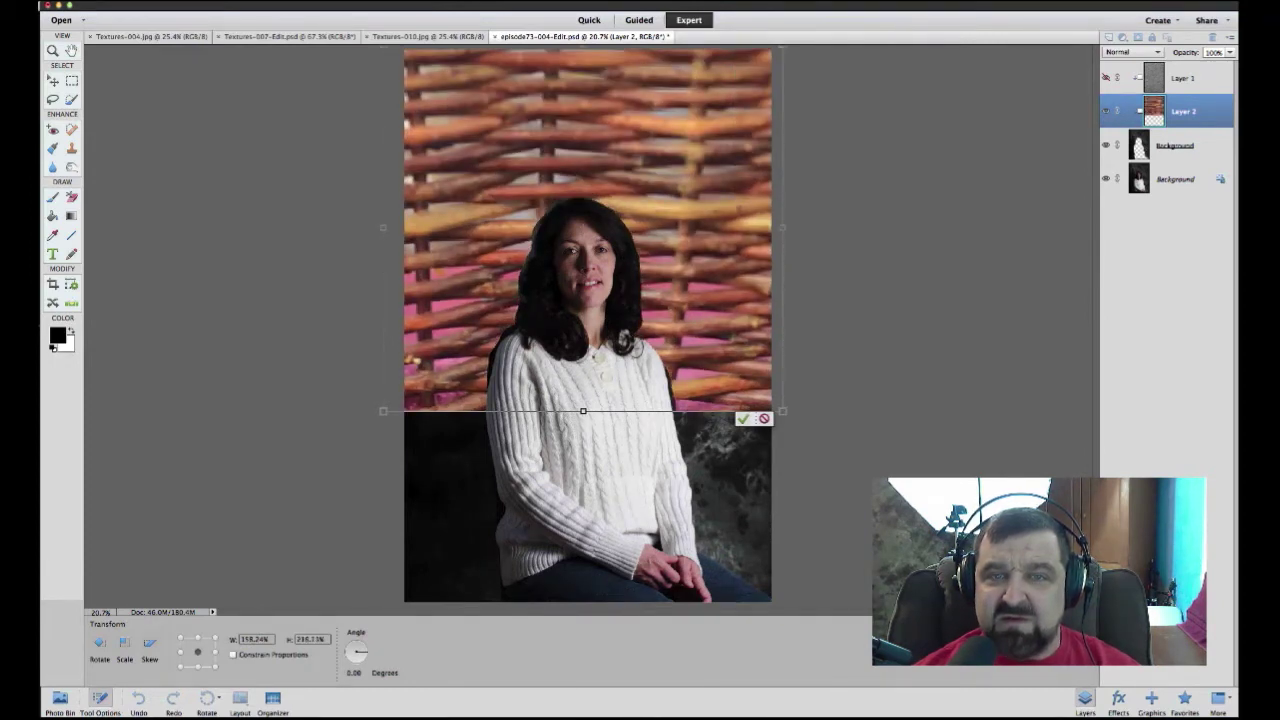
left_click_drag(583, 411, 583, 602)
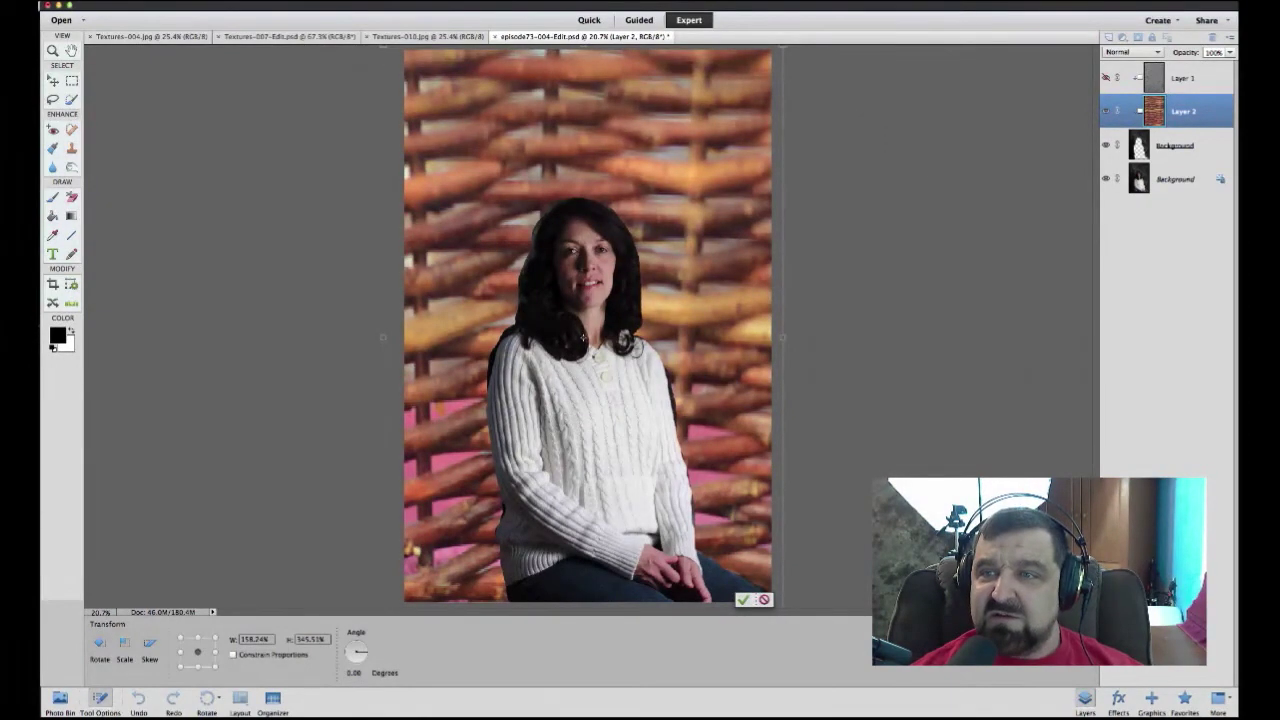
Set the wicker layer's blend mode to Overlay and apply its transformation.
left_click(1130, 52)
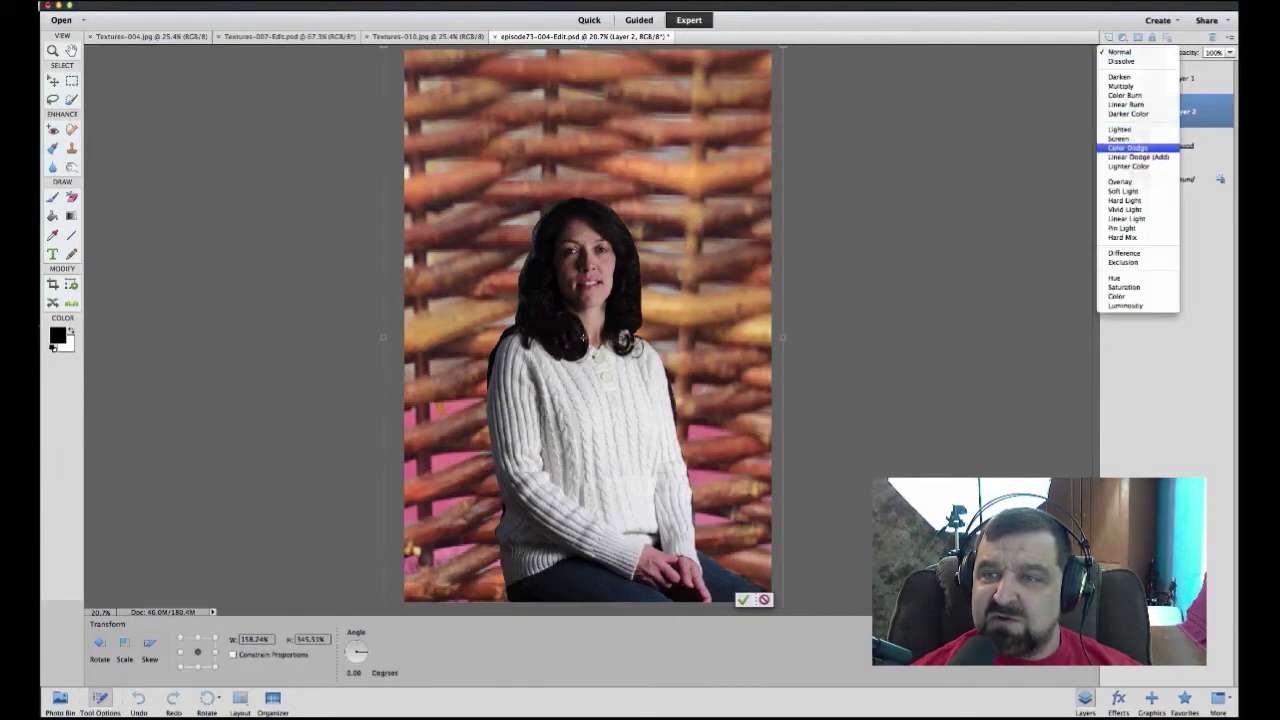
left_click(1120, 181)
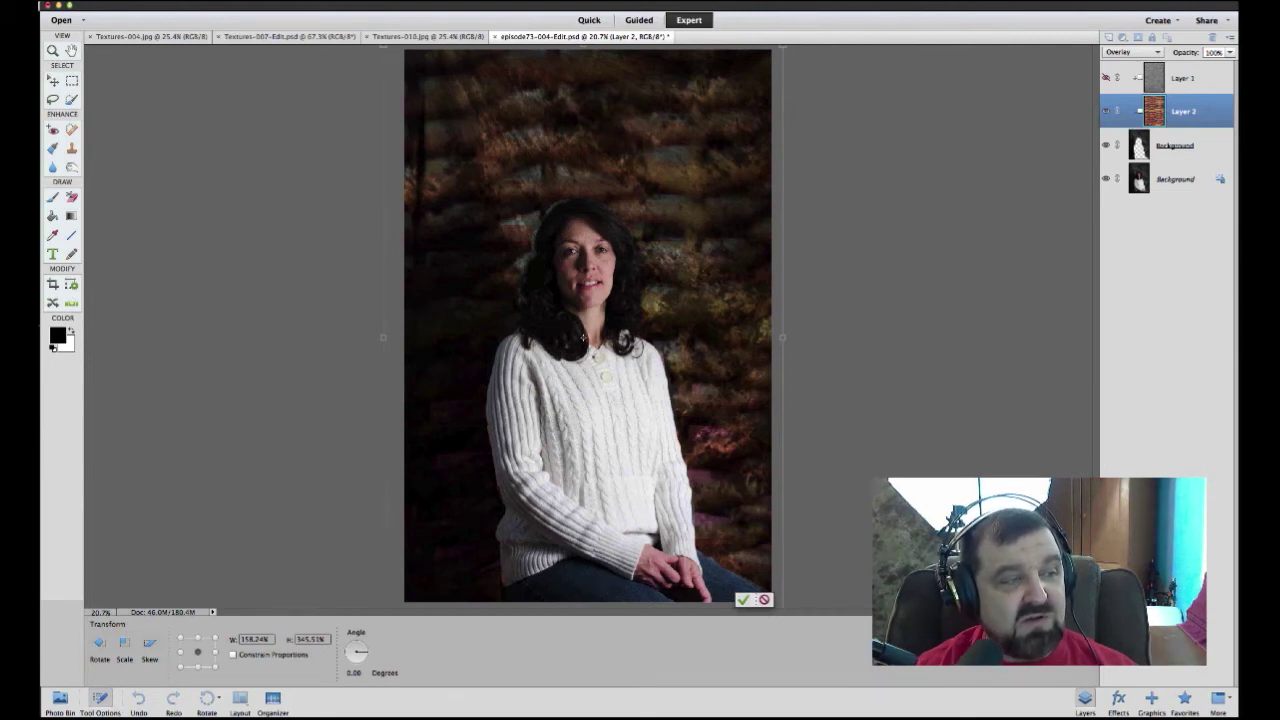
key("Return")
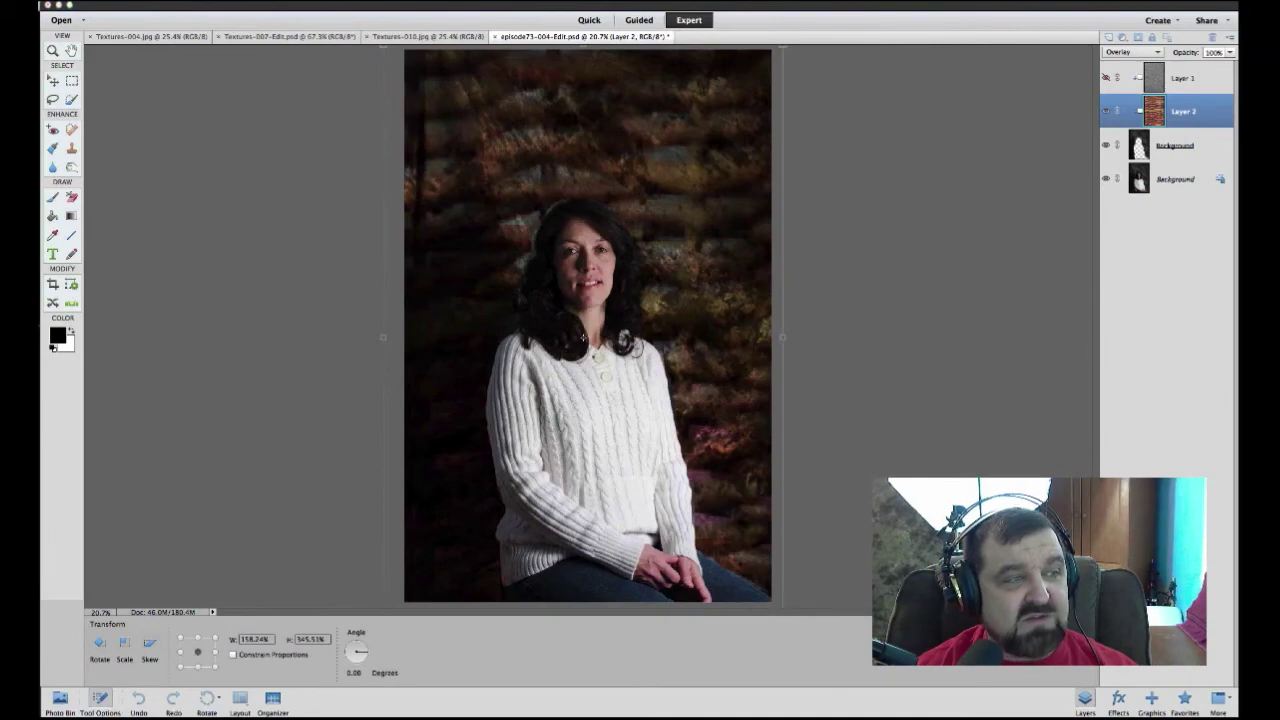